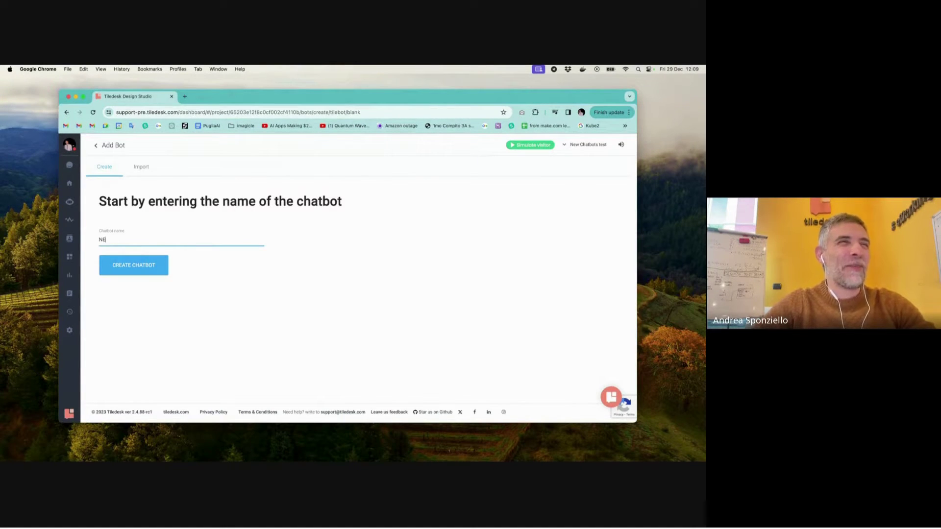
- Name the new chatbot 'NER with GPT' and create it
{"action": "key", "text": "BackSpace"}
{"action": "key", "text": "BackSpace"}
{"action": "type", "text": "NER"}
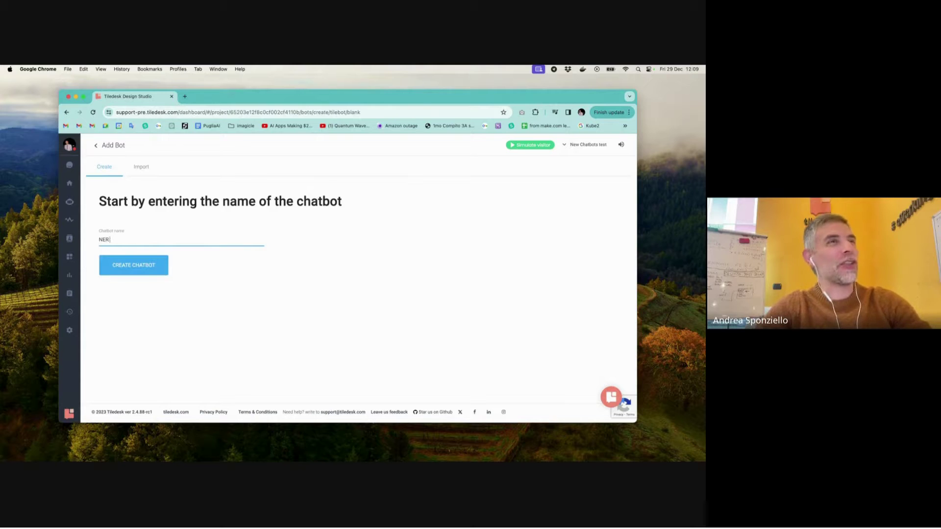
{"action": "type", "text": " with GPT"}
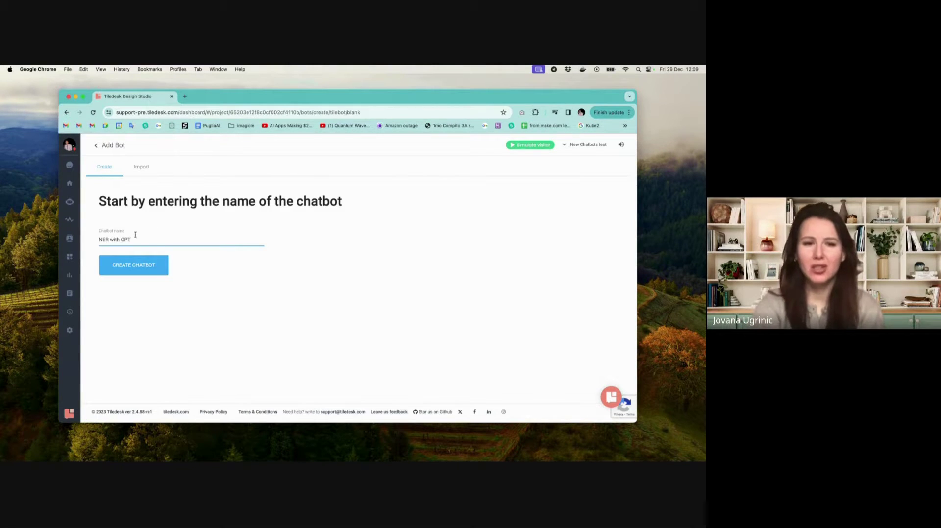
{"action": "left_click", "coordinate": [139, 258]}
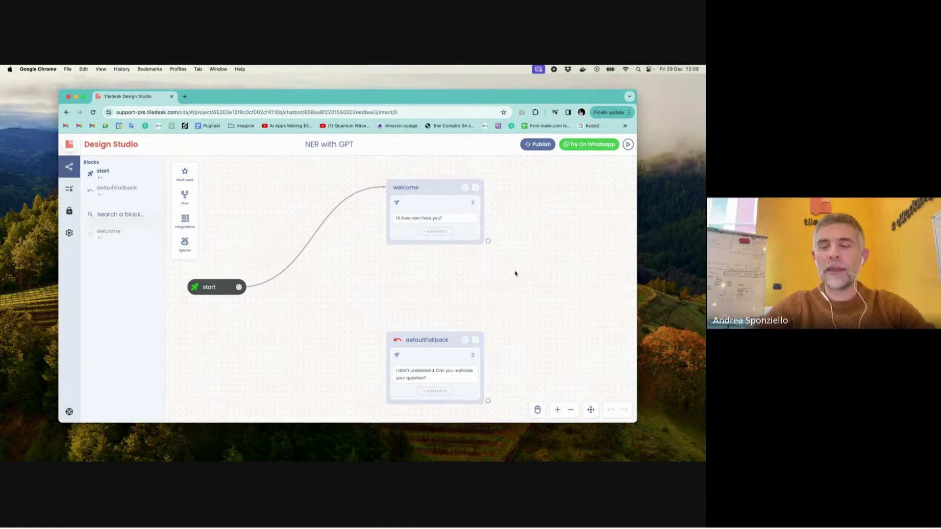
- Add an empty Custom form to the welcome block
{"action": "left_click", "coordinate": [476, 188]}
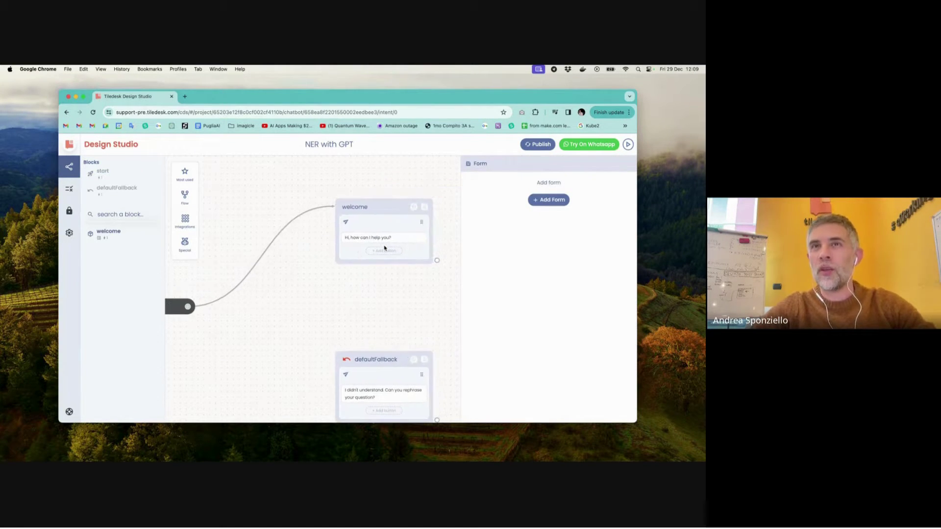
{"action": "left_click", "coordinate": [551, 199]}
{"action": "left_click", "coordinate": [526, 225]}
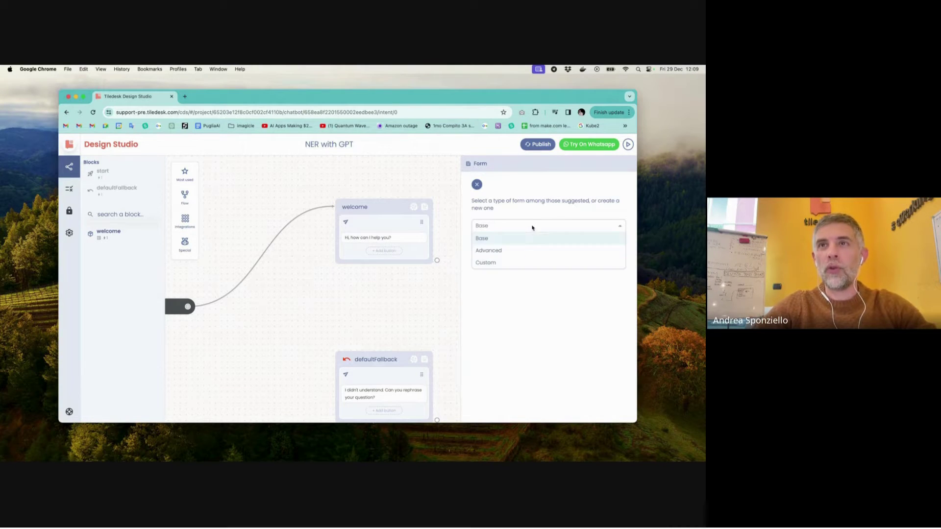
{"action": "left_click", "coordinate": [530, 264]}
{"action": "left_click", "coordinate": [553, 264]}
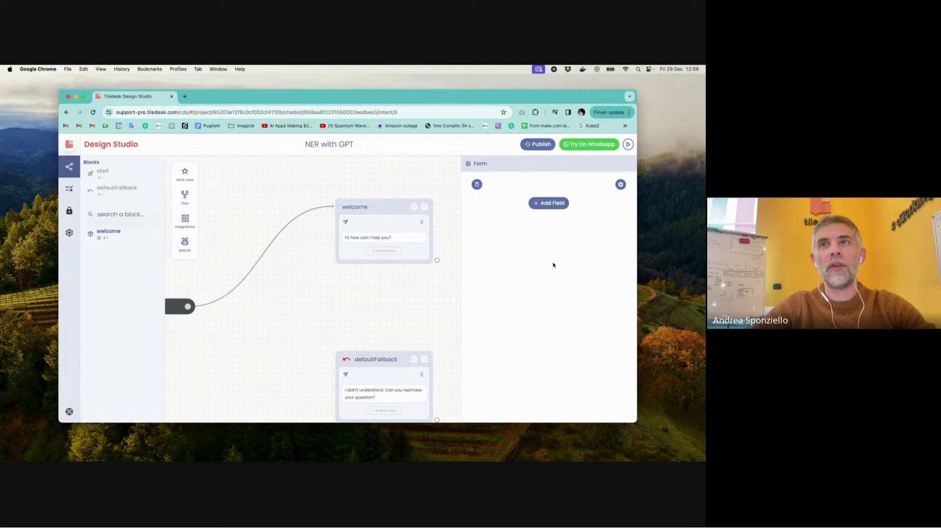
- Add a form field bound to a new userName attribute, labelled 'Your name?'
{"action": "left_click", "coordinate": [549, 203]}
{"action": "left_click", "coordinate": [535, 222]}
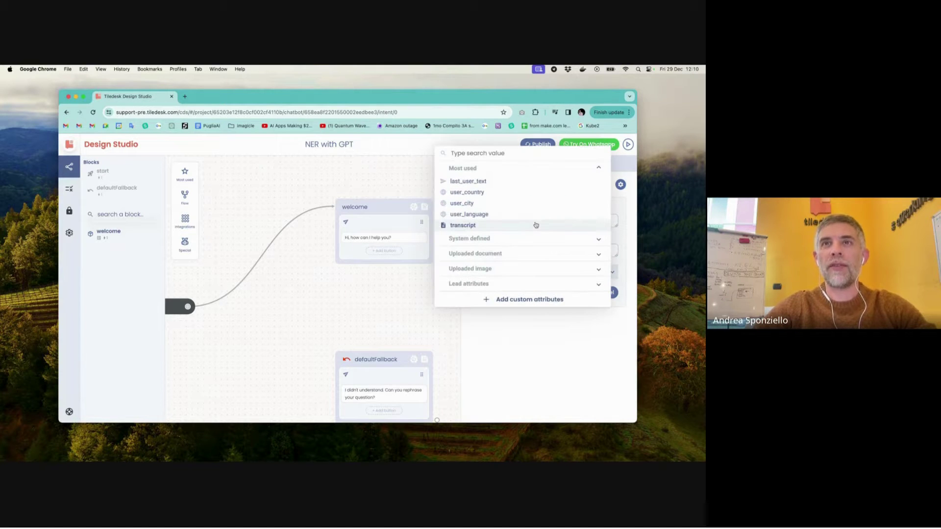
{"action": "left_click", "coordinate": [528, 300]}
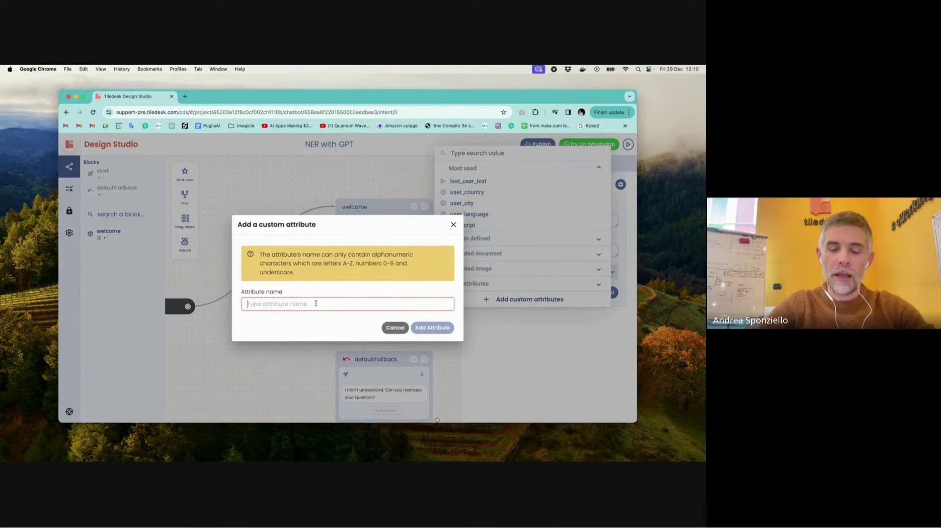
{"action": "type", "text": "userName"}
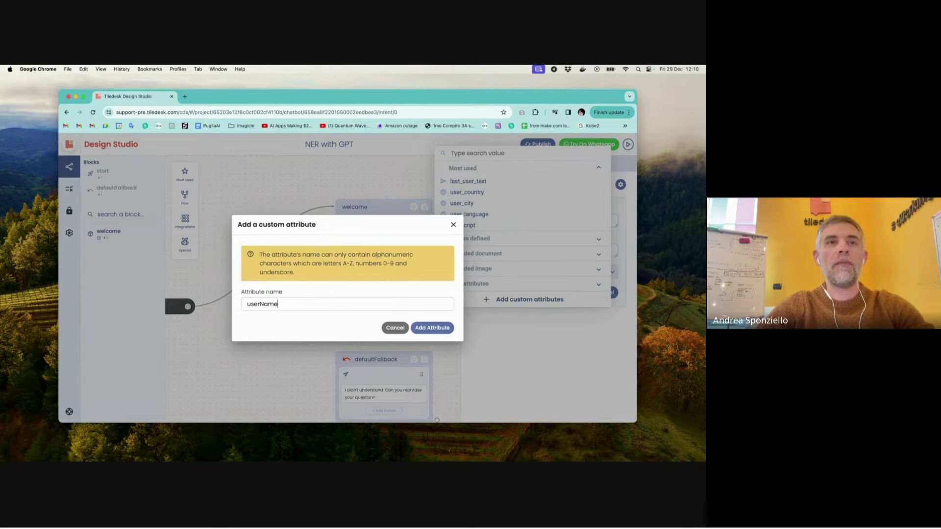
{"action": "left_click", "coordinate": [445, 329]}
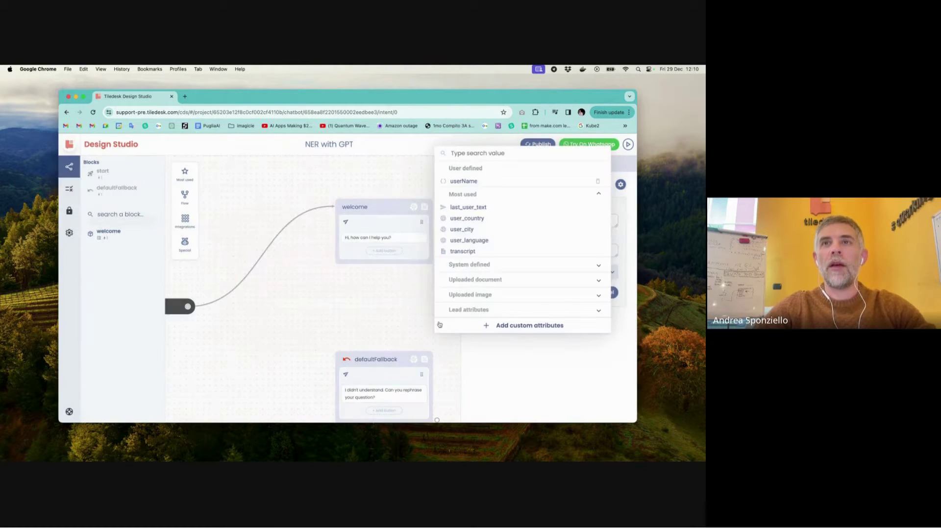
{"action": "left_click", "coordinate": [498, 182]}
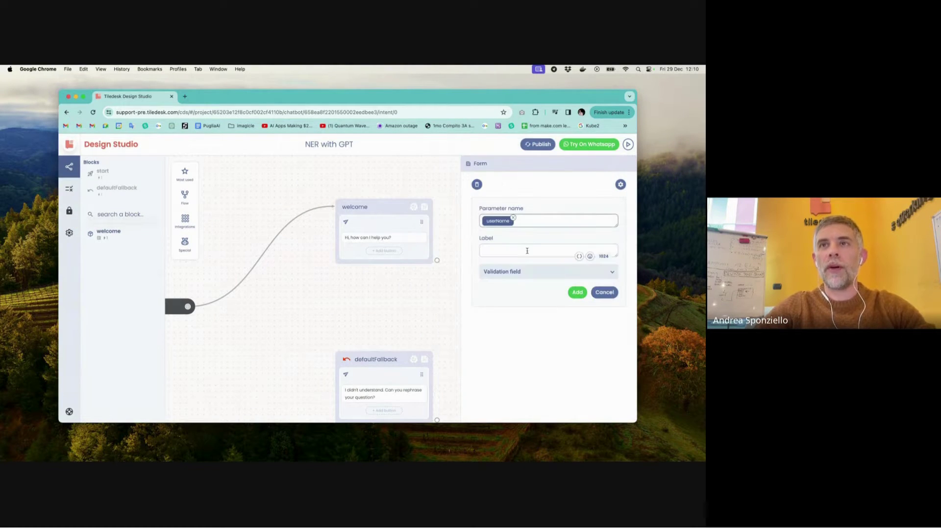
{"action": "left_click", "coordinate": [527, 251]}
{"action": "type", "text": "Your"}
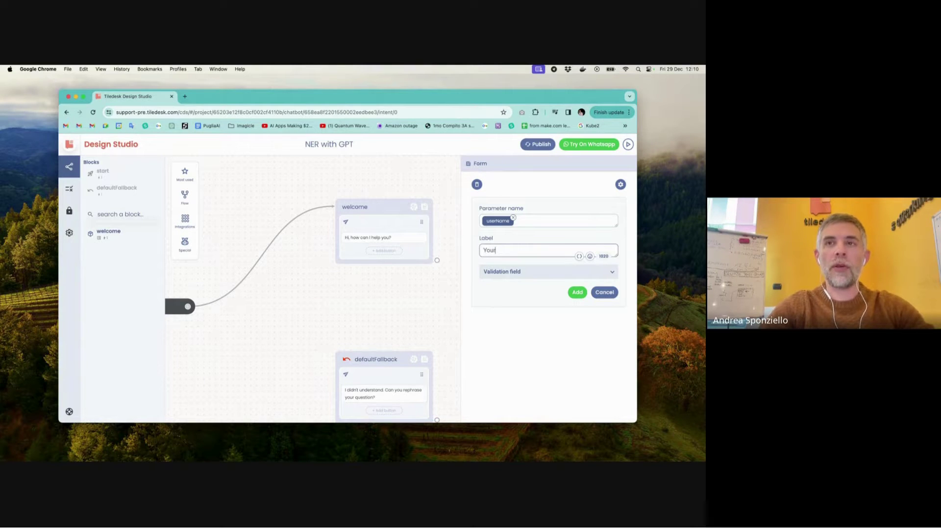
{"action": "type", "text": " name?"}
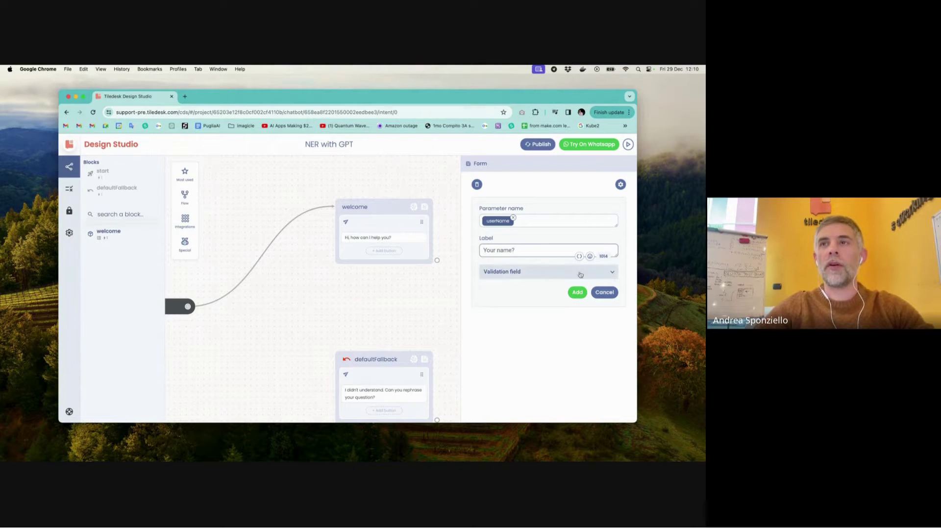
{"action": "left_click", "coordinate": [577, 292]}
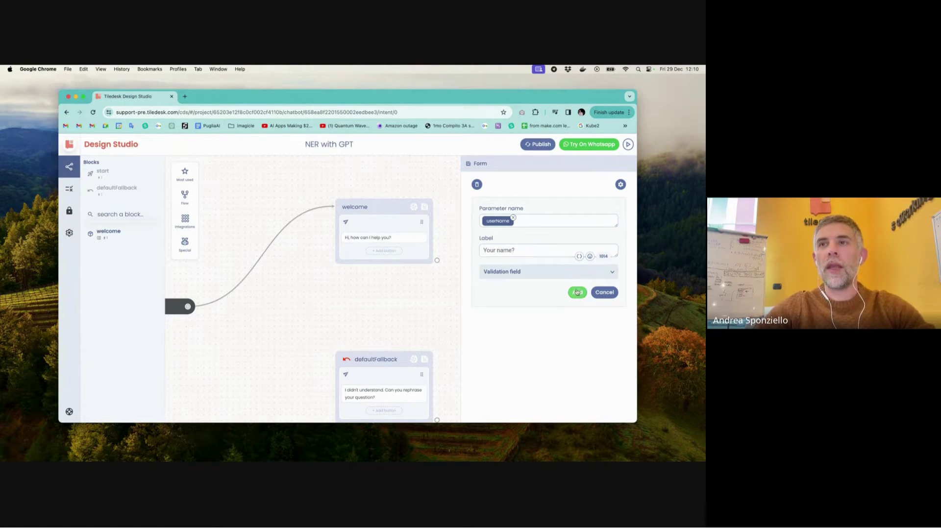
{"action": "left_click", "coordinate": [453, 202]}
{"action": "left_click", "coordinate": [424, 207]}
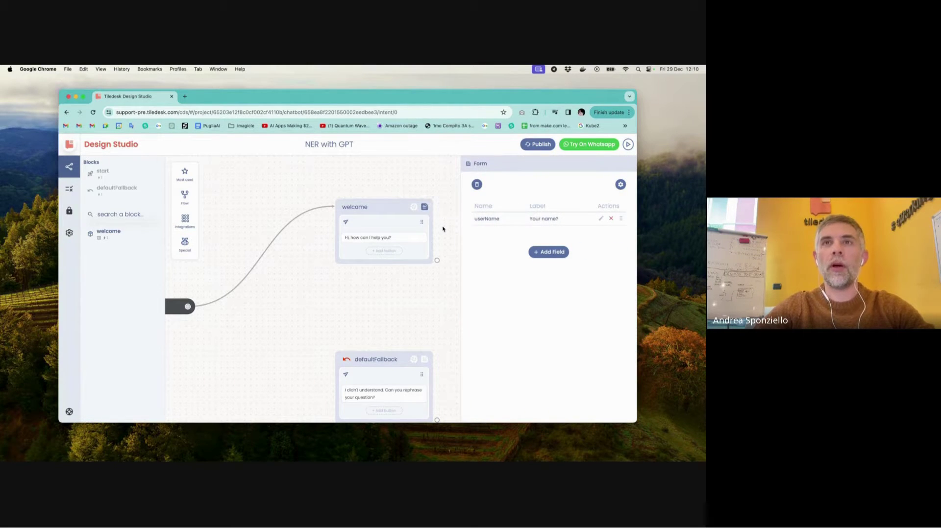
{"action": "left_click", "coordinate": [443, 229]}
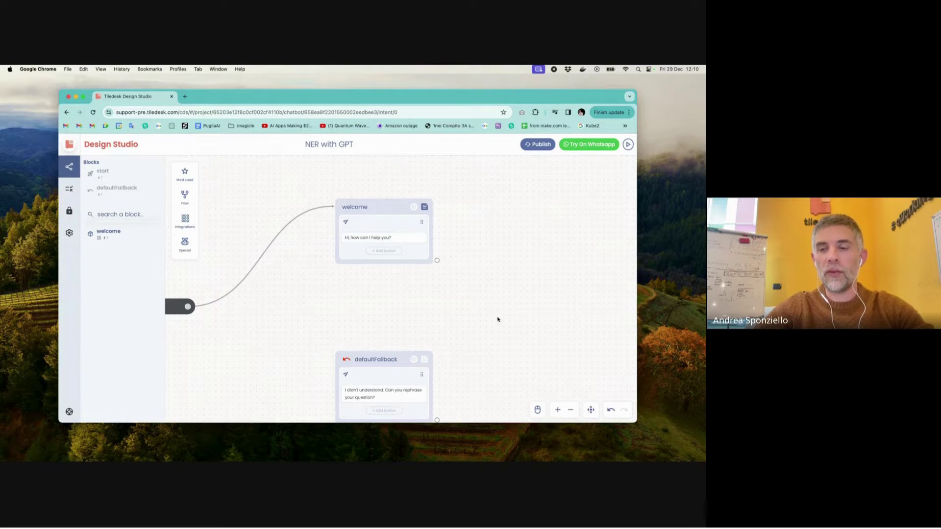
- Start a test conversation with the chatbot
{"action": "scroll", "coordinate": [231, 300], "scroll_direction": "left", "scroll_amount": 5}
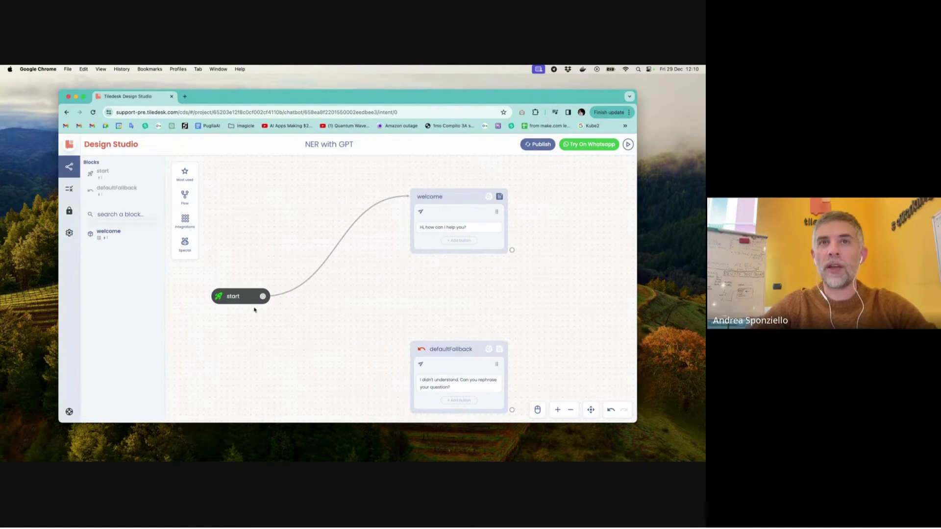
{"action": "scroll", "coordinate": [452, 206], "scroll_direction": "right", "scroll_amount": 3}
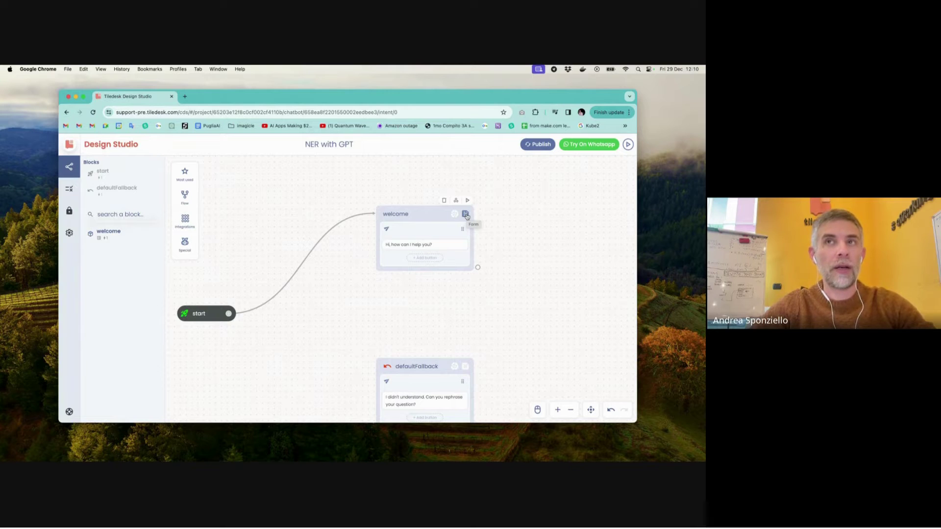
{"action": "left_click", "coordinate": [626, 146]}
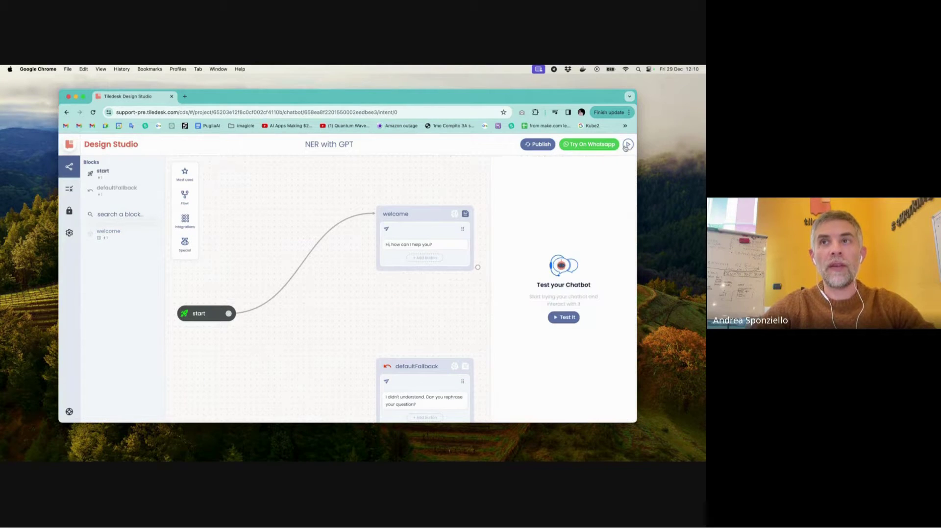
{"action": "left_click", "coordinate": [565, 319]}
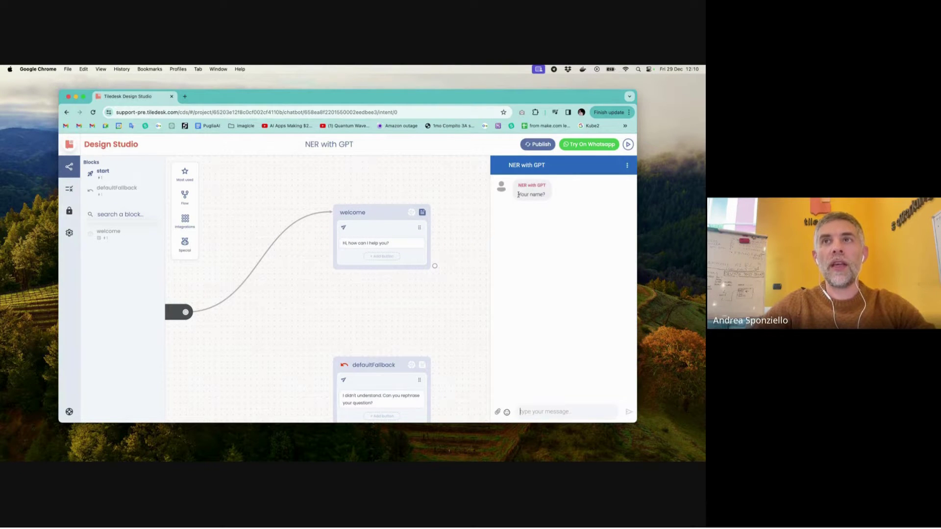
- Answer the bot's 'Your name?' question with a name in the test chat
{"action": "left_click_drag", "start_coordinate": [520, 196], "coordinate": [542, 196]}
{"action": "left_click", "coordinate": [543, 196]}
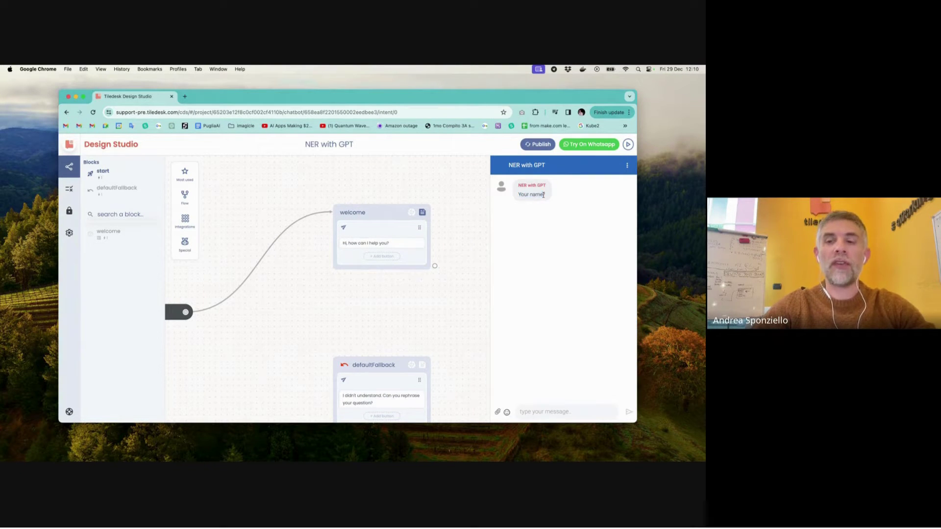
{"action": "left_click", "coordinate": [539, 413]}
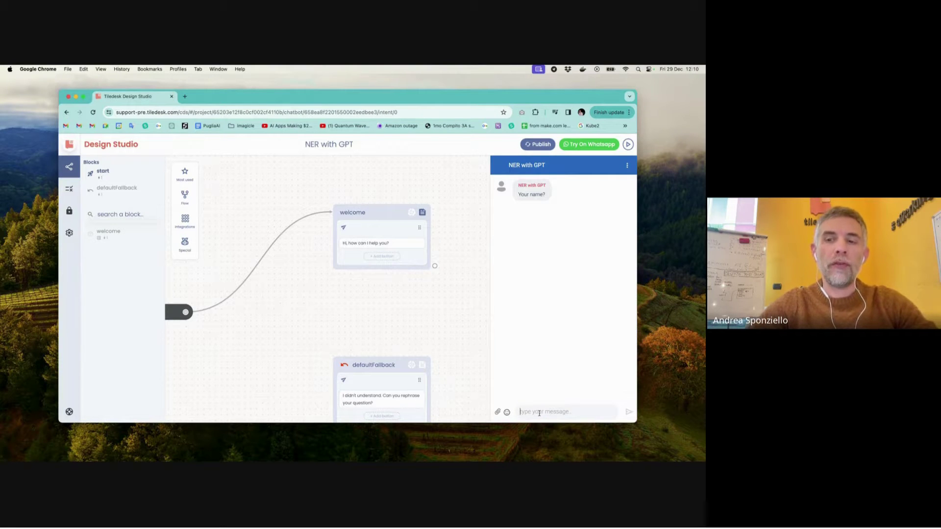
{"action": "type", "text": "Andrea"}
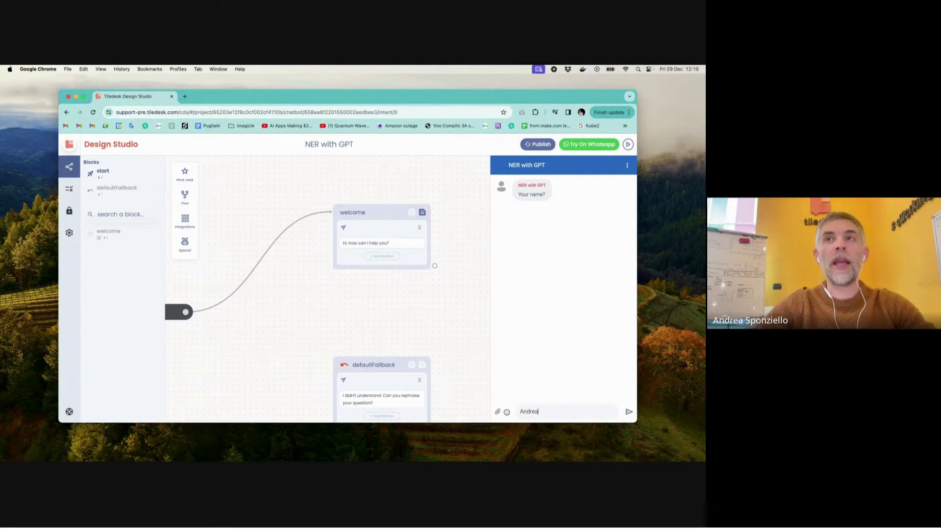
{"action": "key", "text": "Return"}
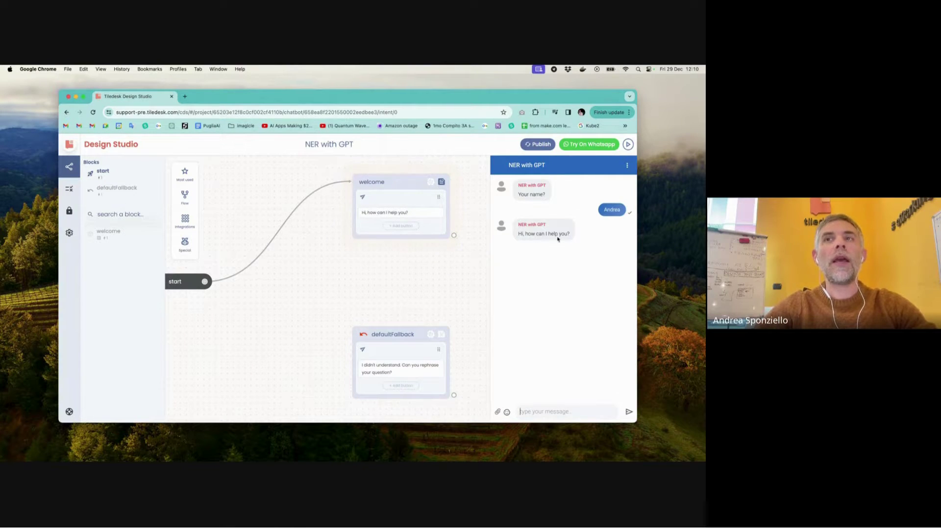
{"action": "mouse_move", "coordinate": [450, 220]}
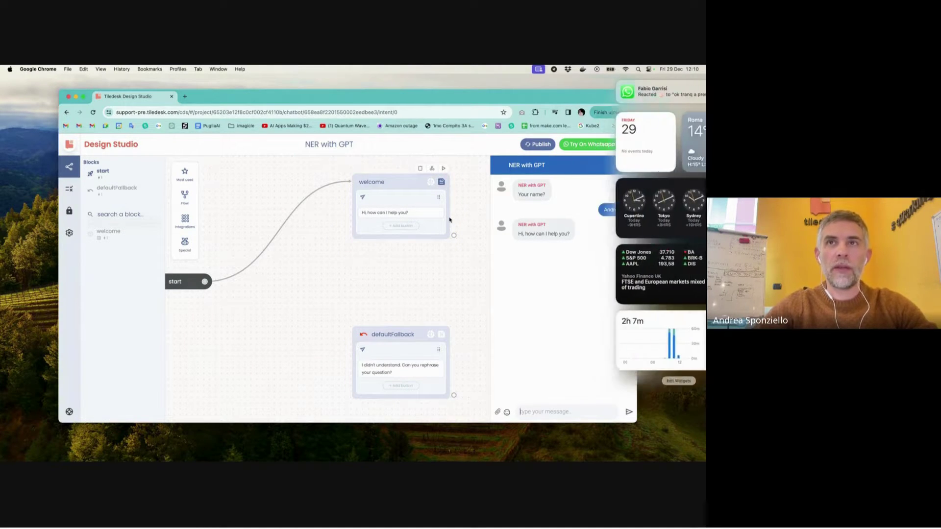
- Change the welcome greeting to 'Hi {{userName}}, how can I help you?'
{"action": "left_click", "coordinate": [401, 209]}
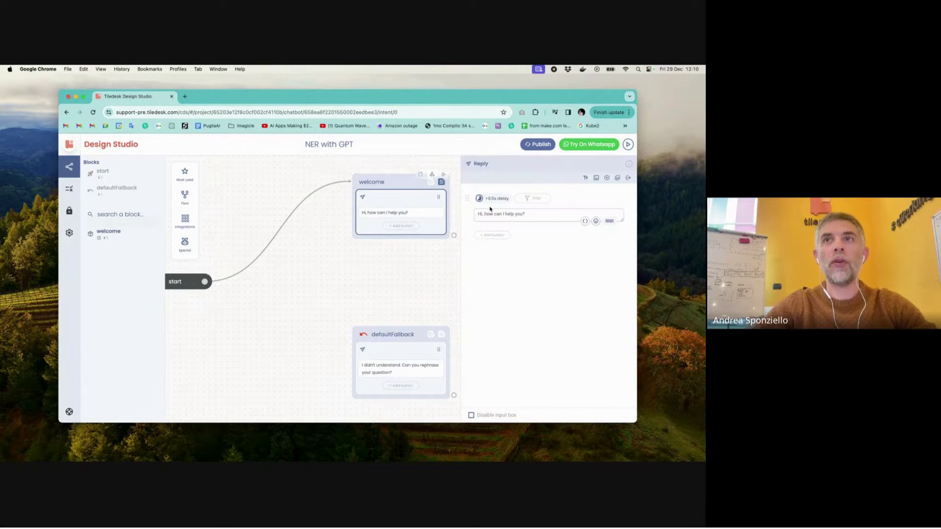
{"action": "left_click", "coordinate": [535, 215]}
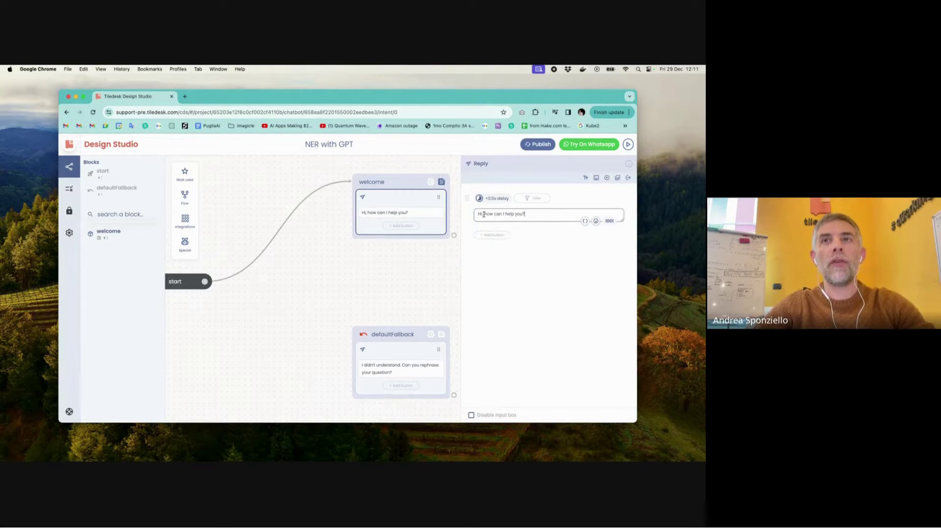
{"action": "type", "text": ","}
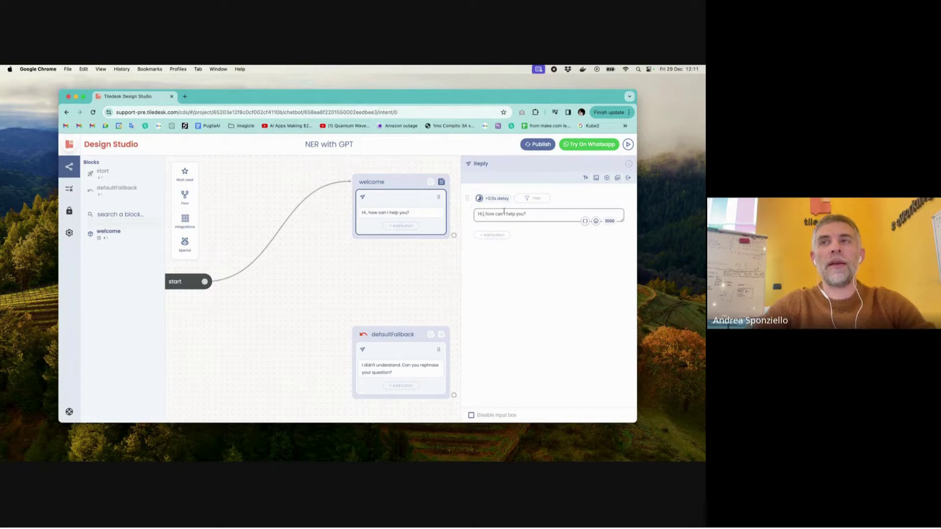
{"action": "left_click", "coordinate": [585, 221]}
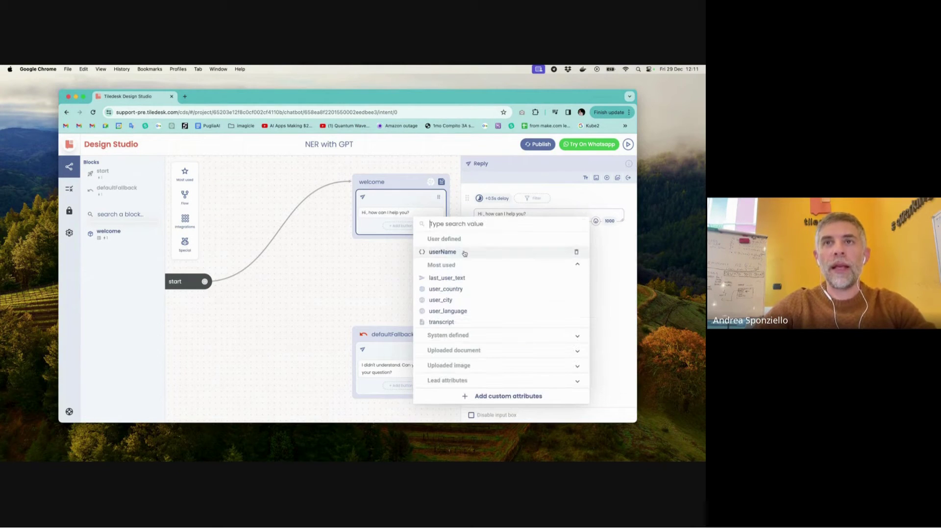
{"action": "left_click", "coordinate": [463, 252]}
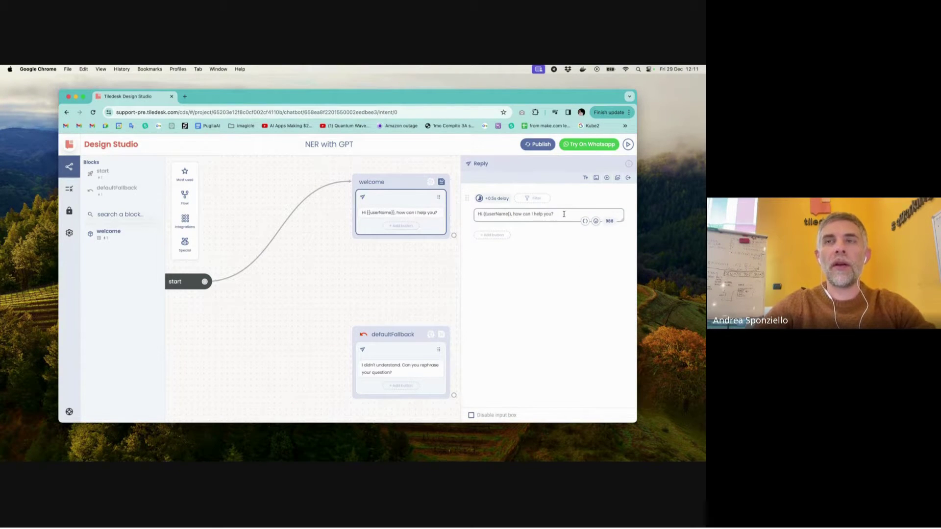
{"action": "left_click", "coordinate": [423, 285]}
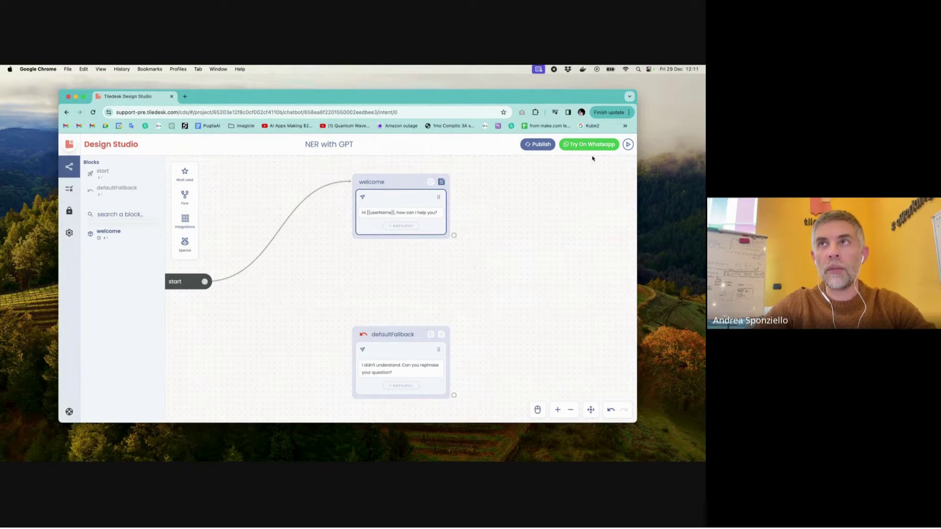
{"action": "left_click", "coordinate": [627, 144]}
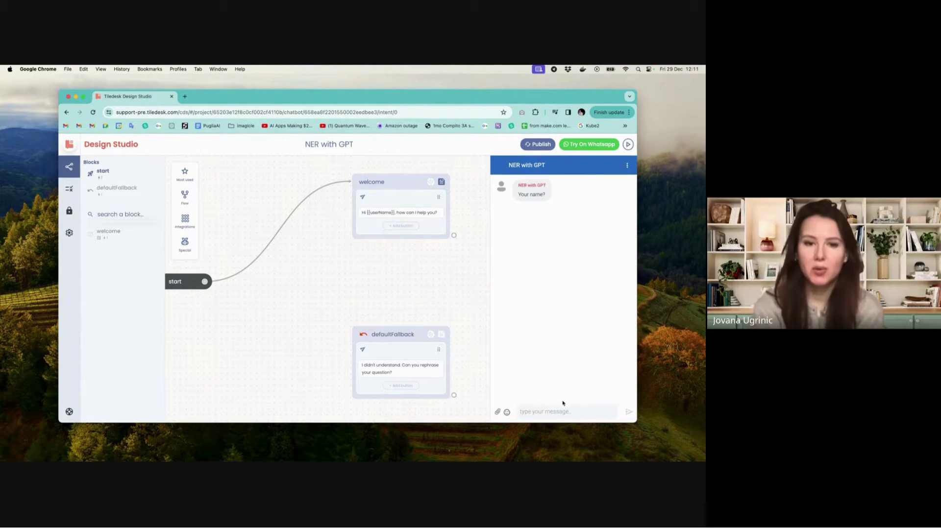
{"action": "type", "text": "Andrea"}
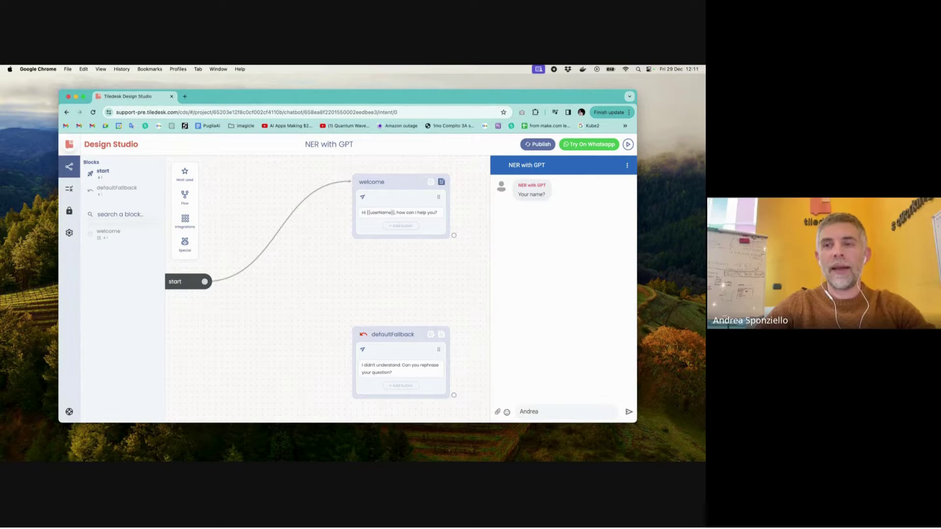
{"action": "key", "text": "Return"}
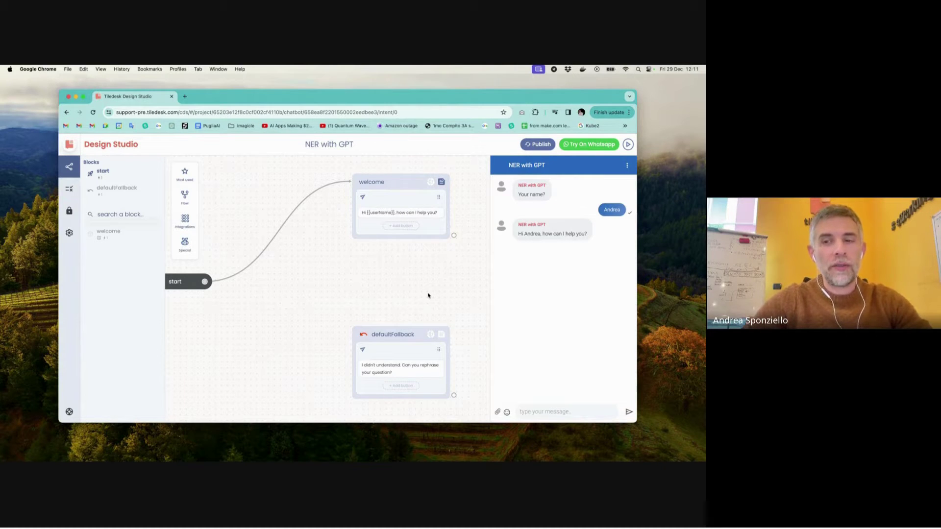
{"action": "left_click", "coordinate": [476, 259]}
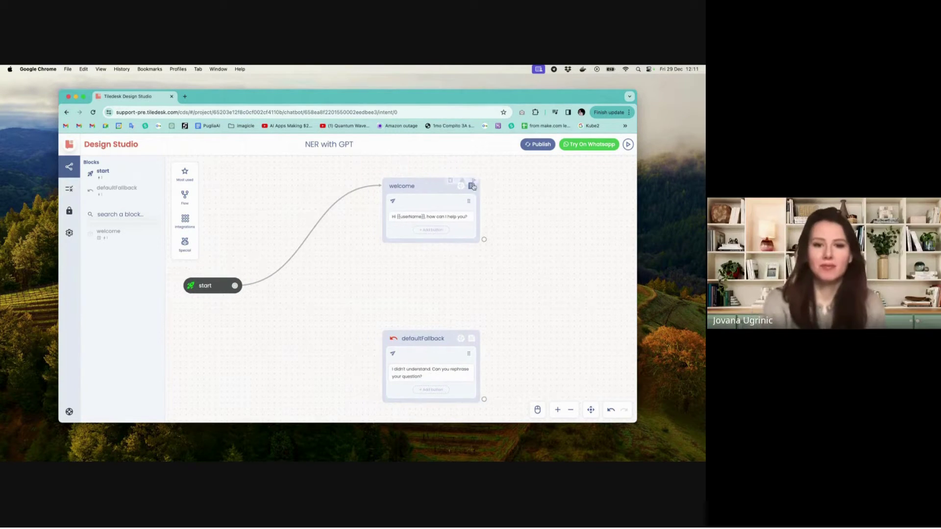
- Delete the userName field, then the whole form, from the welcome block
{"action": "left_click", "coordinate": [472, 186]}
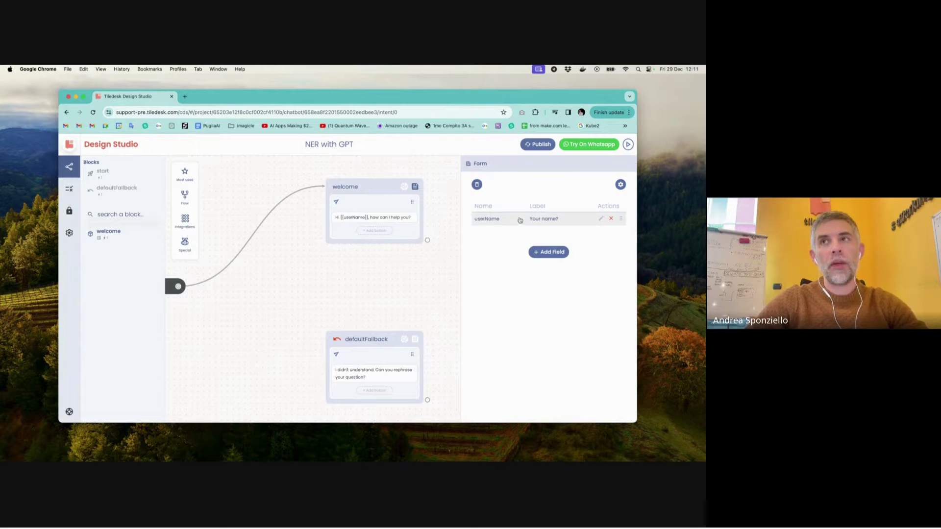
{"action": "left_click", "coordinate": [611, 219]}
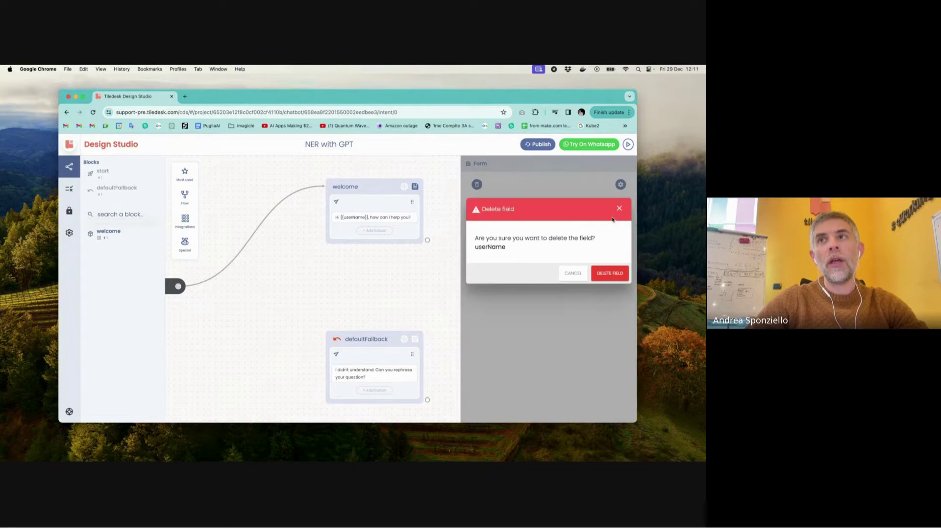
{"action": "left_click", "coordinate": [611, 275]}
{"action": "left_click", "coordinate": [478, 186]}
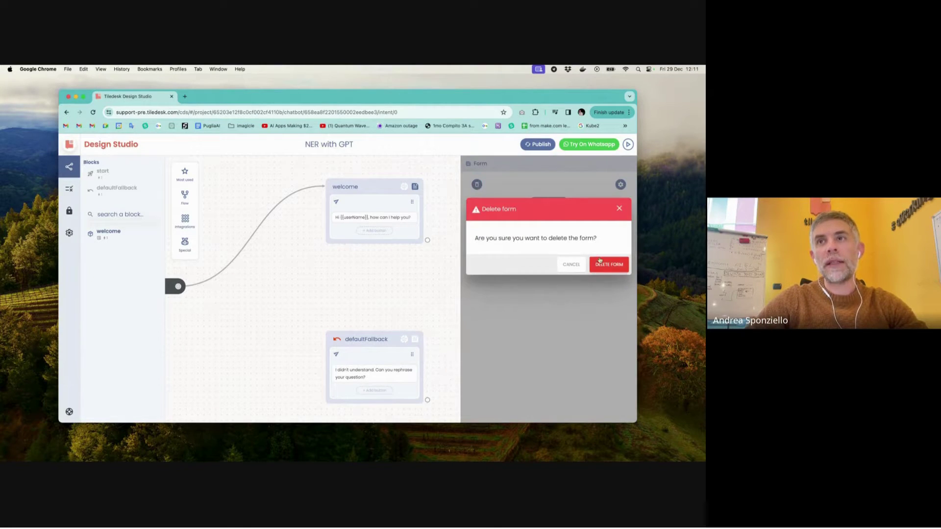
{"action": "left_click", "coordinate": [610, 264]}
{"action": "left_click", "coordinate": [425, 280]}
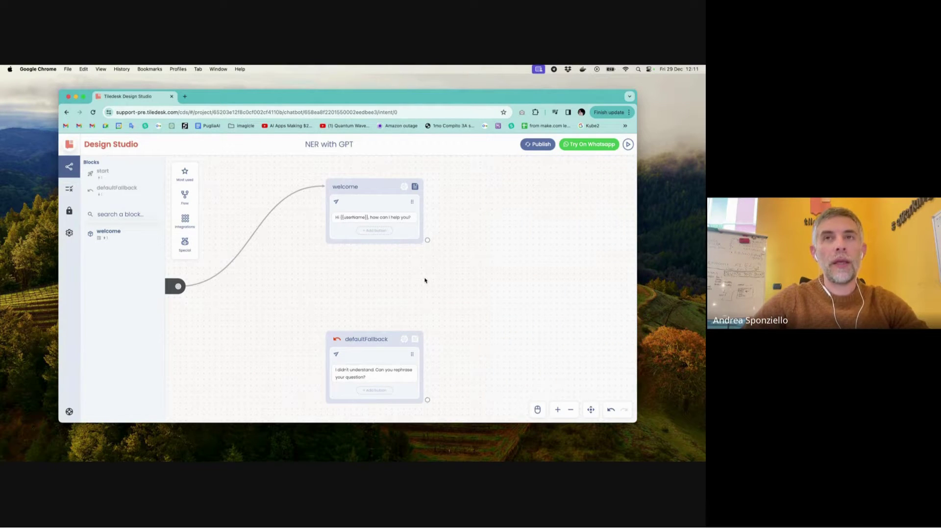
{"action": "left_click", "coordinate": [371, 217]}
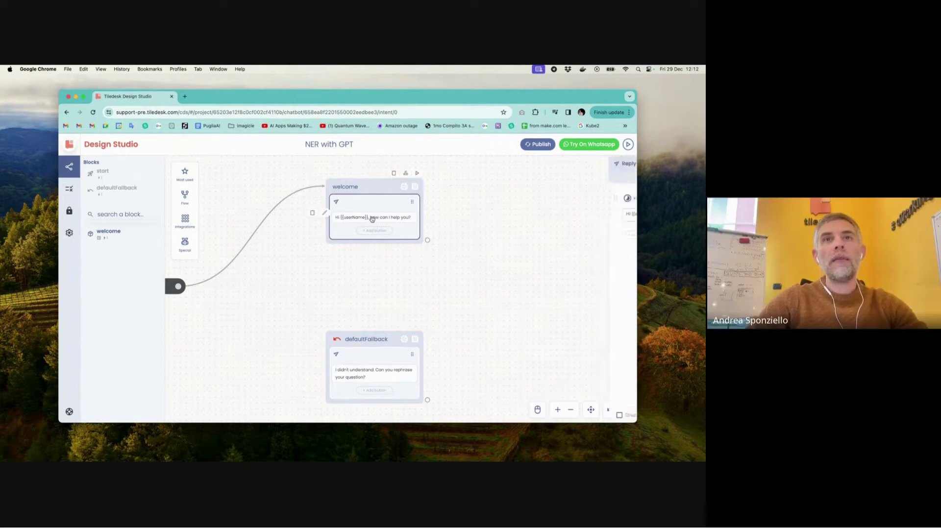
- Restore the greeting to 'Hi, how can I help you?' and add a message requesting email and name
{"action": "left_click", "coordinate": [512, 212]}
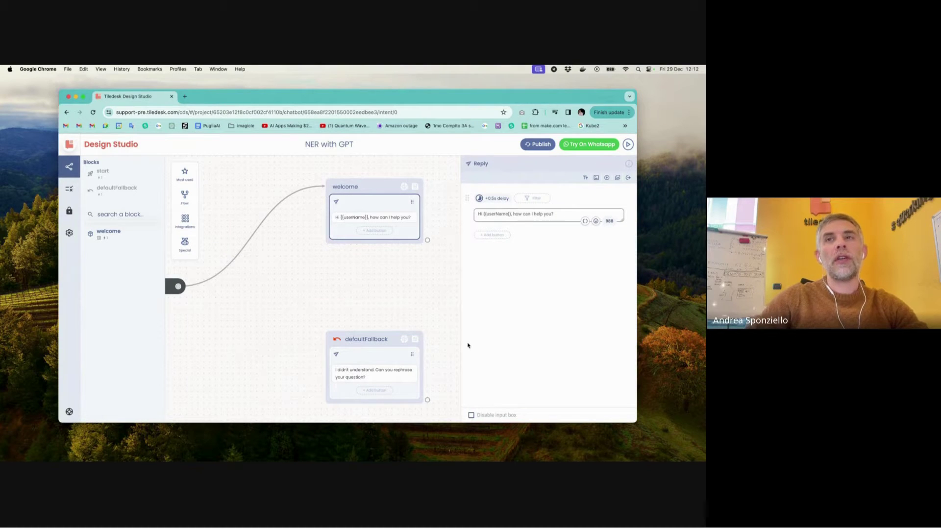
{"action": "key", "text": "BackSpace"}
{"action": "key", "text": "BackSpace"}
{"action": "key", "text": "BackSpace"}
{"action": "key", "text": "BackSpace"}
{"action": "key", "text": "BackSpace"}
{"action": "key", "text": "BackSpace"}
{"action": "key", "text": "BackSpace"}
{"action": "key", "text": "BackSpace"}
{"action": "key", "text": "BackSpace"}
{"action": "key", "text": "BackSpace"}
{"action": "key", "text": "BackSpace"}
{"action": "key", "text": "BackSpace"}
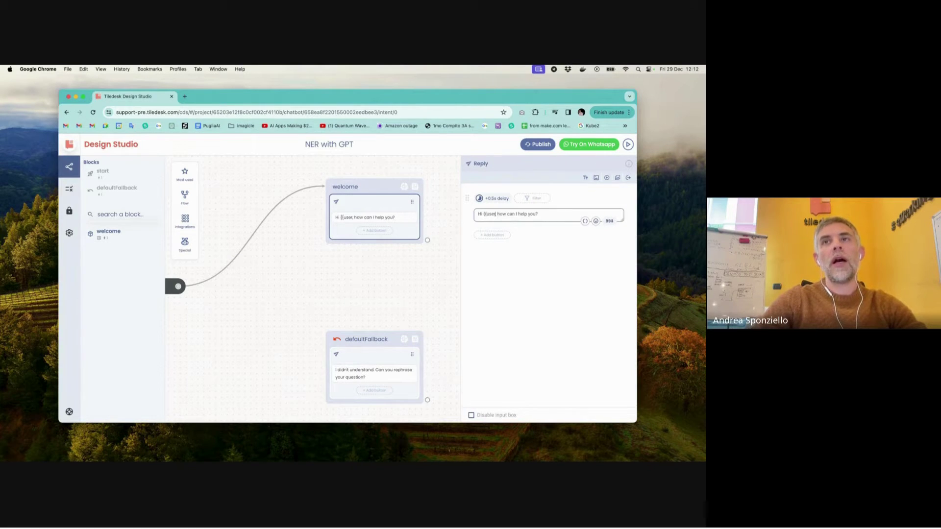
{"action": "key", "text": "BackSpace"}
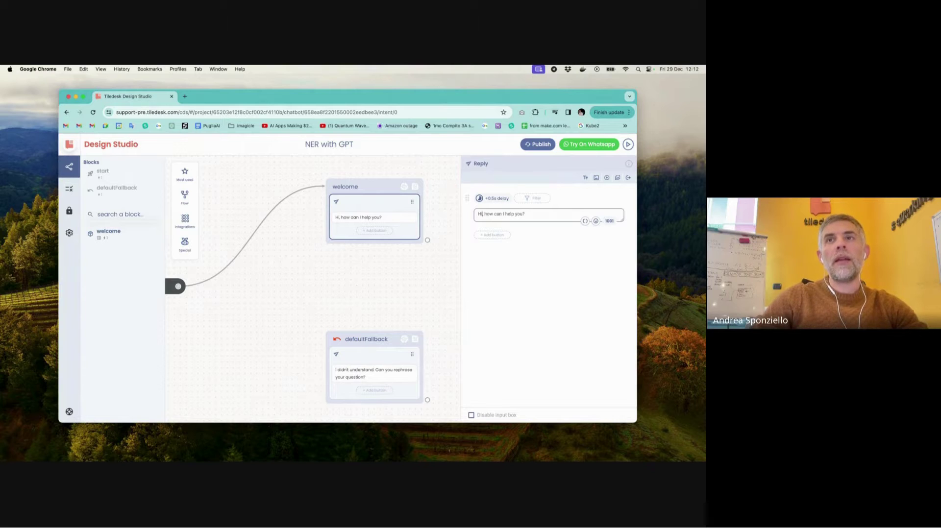
{"action": "left_click", "coordinate": [585, 178]}
{"action": "left_click", "coordinate": [523, 269]}
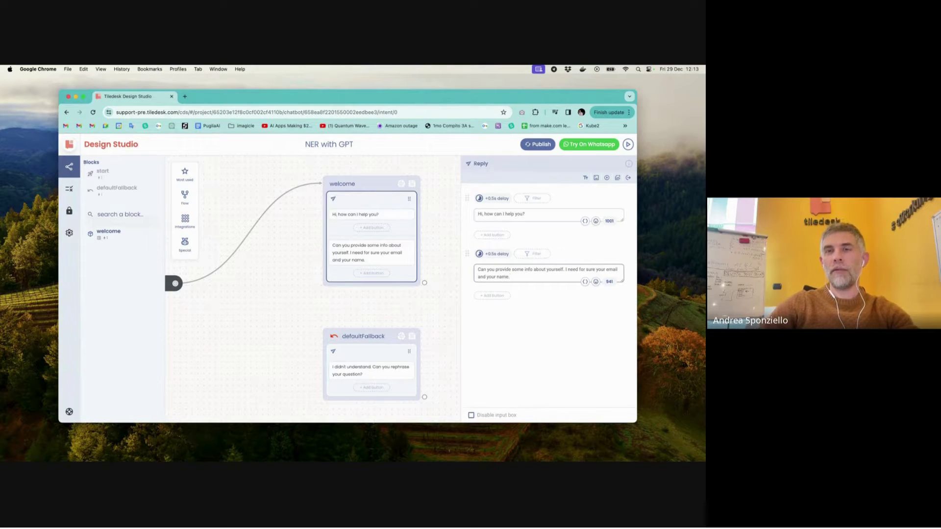
{"action": "left_click", "coordinate": [446, 267]}
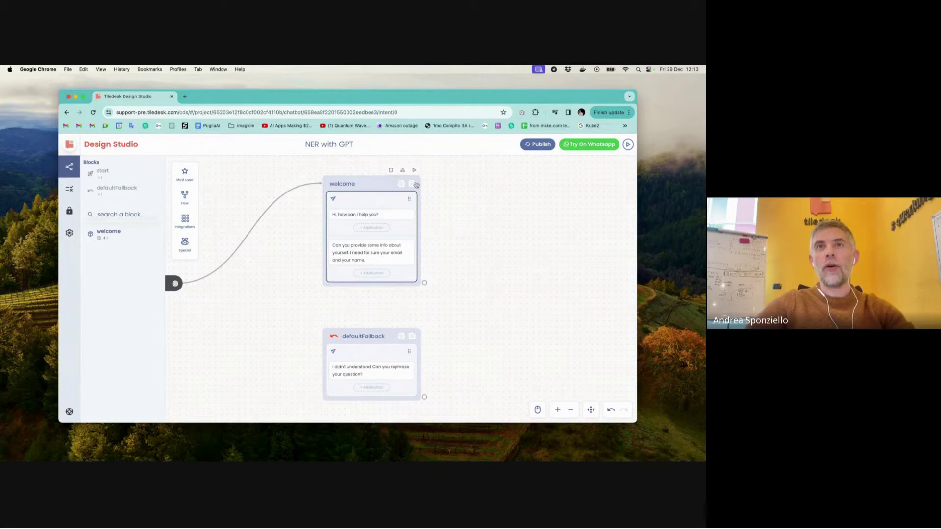
- Add a GPT Task block from Integrations to the canvas
{"action": "scroll", "coordinate": [460, 234], "scroll_direction": "right", "scroll_amount": 3}
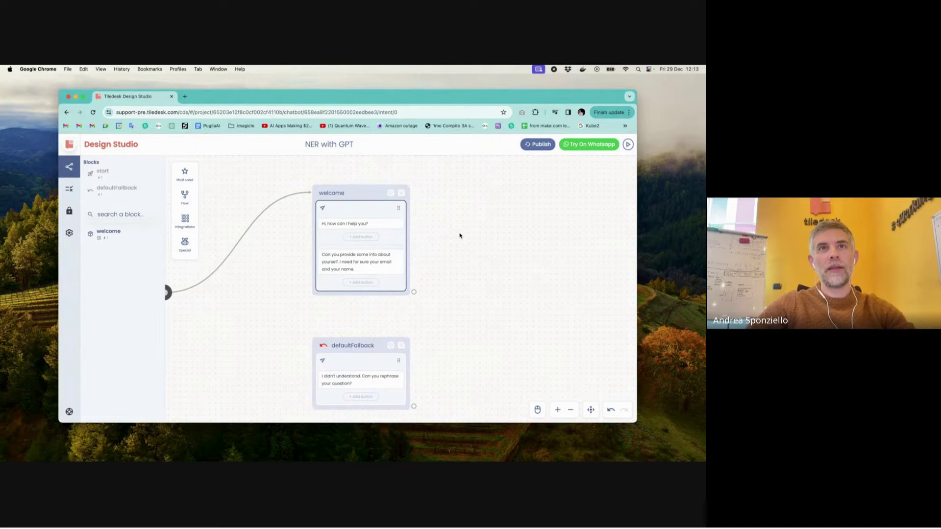
{"action": "mouse_move", "coordinate": [186, 197]}
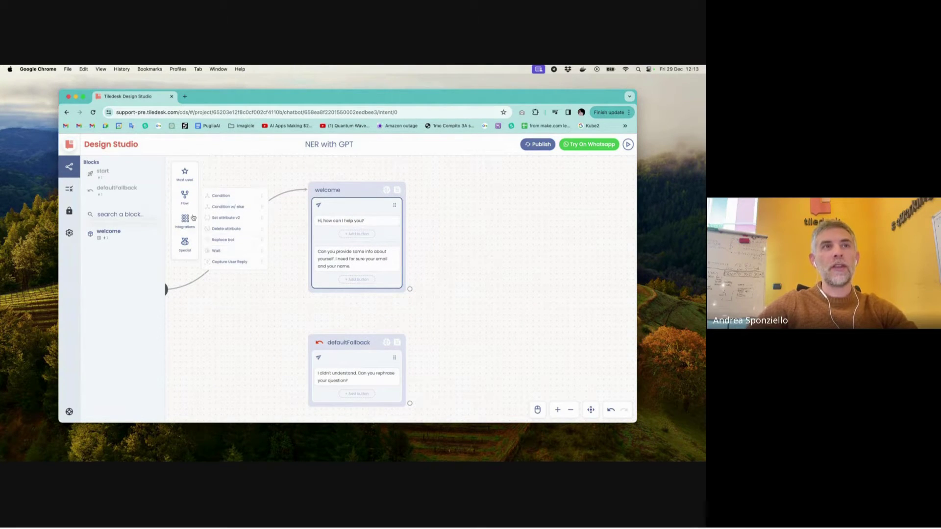
{"action": "mouse_move", "coordinate": [185, 220]}
{"action": "left_click_drag", "start_coordinate": [229, 274], "coordinate": [492, 212]}
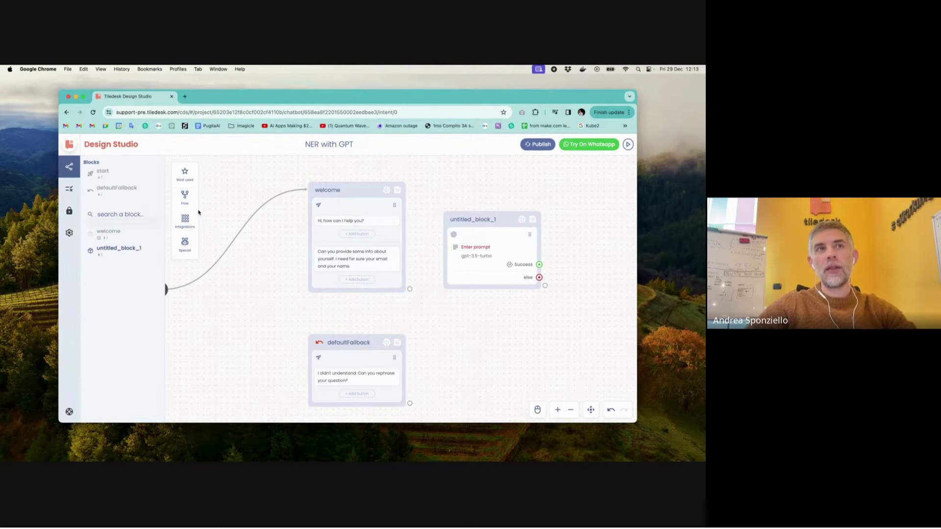
- Append a Capture User Reply action to the welcome block and move defaultFallback lower
{"action": "mouse_move", "coordinate": [186, 188]}
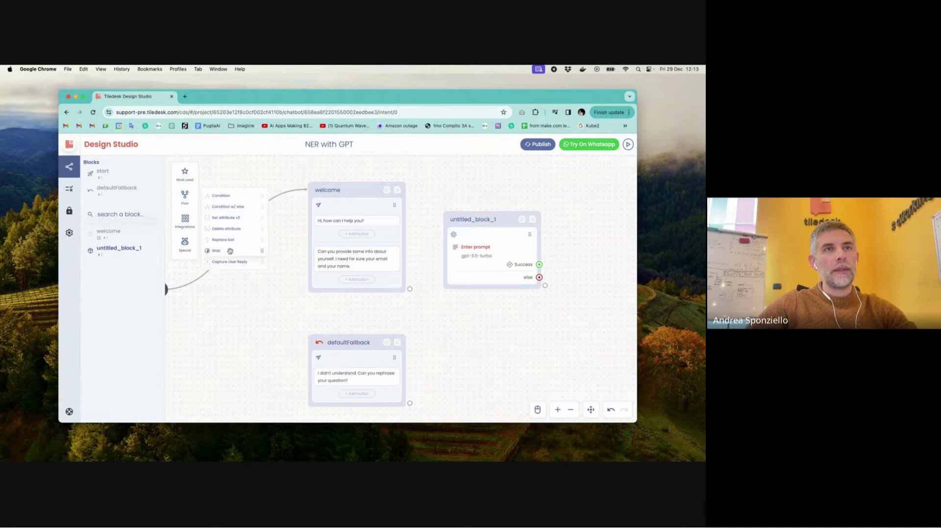
{"action": "left_click_drag", "start_coordinate": [230, 261], "coordinate": [326, 301]}
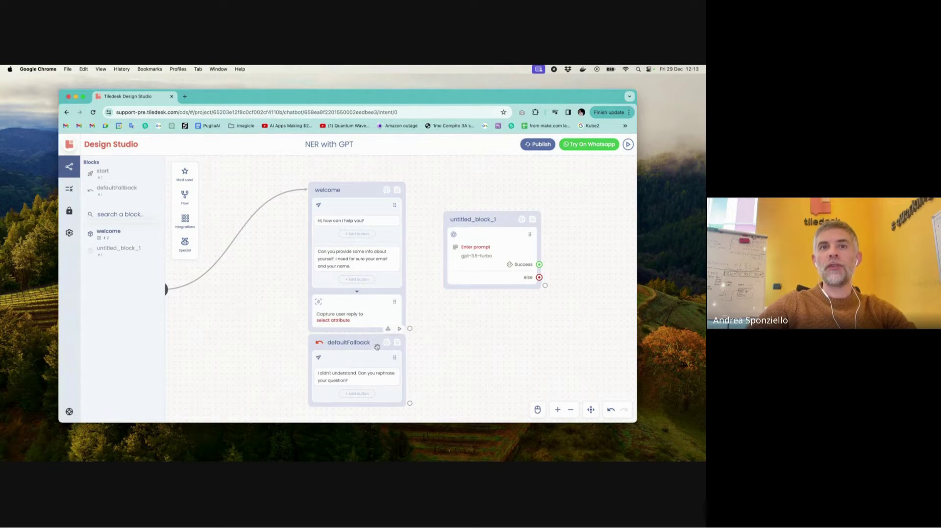
{"action": "left_click_drag", "start_coordinate": [377, 347], "coordinate": [377, 375]}
{"action": "scroll", "coordinate": [416, 267], "scroll_direction": "down", "scroll_amount": 1}
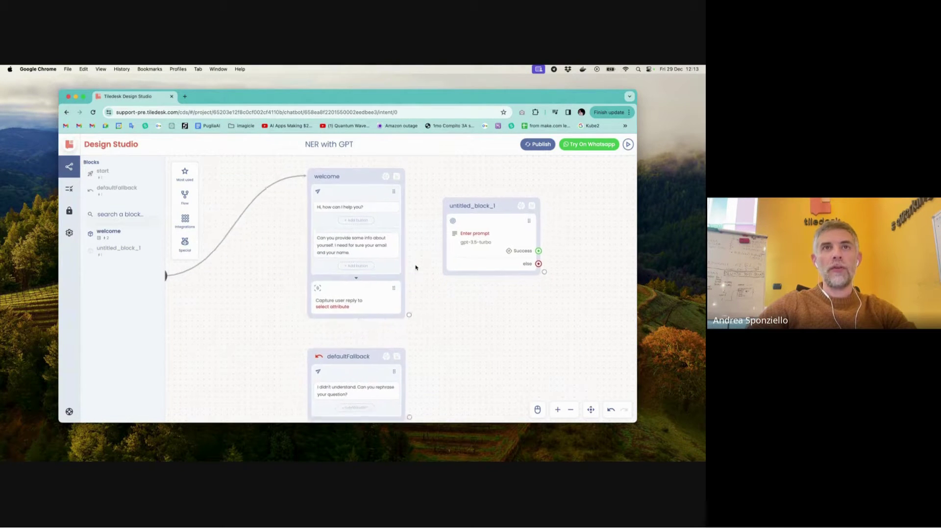
{"action": "scroll", "coordinate": [416, 267], "scroll_direction": "left", "scroll_amount": 2}
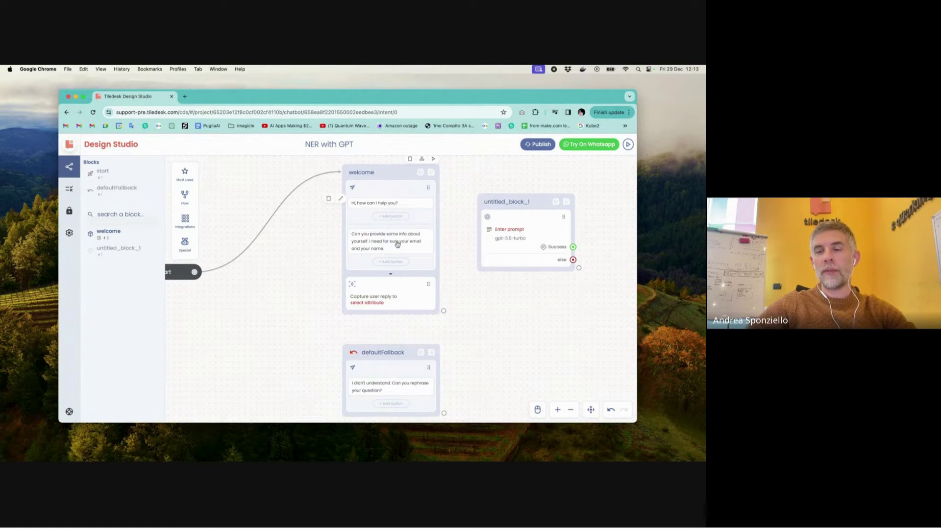
- Store the captured reply in a newly created custom attribute user_reply
{"action": "left_click", "coordinate": [381, 300]}
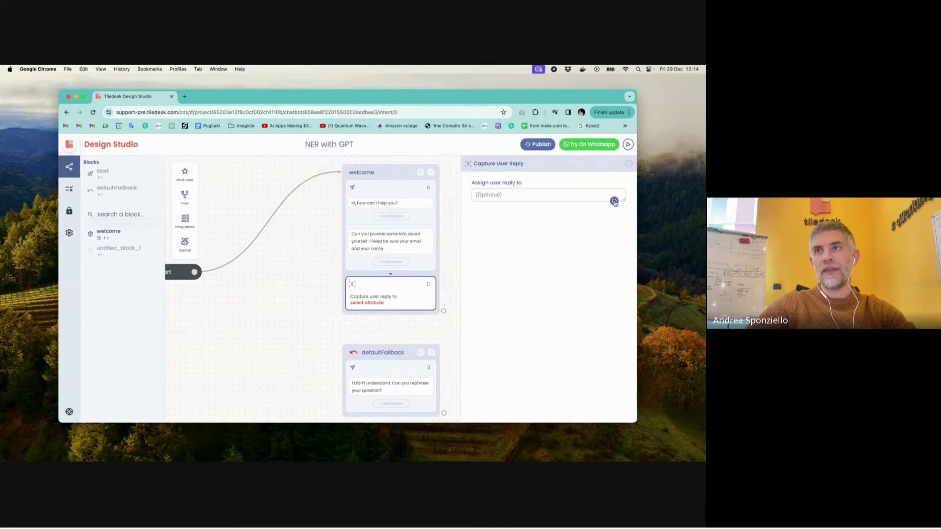
{"action": "left_click", "coordinate": [614, 200]}
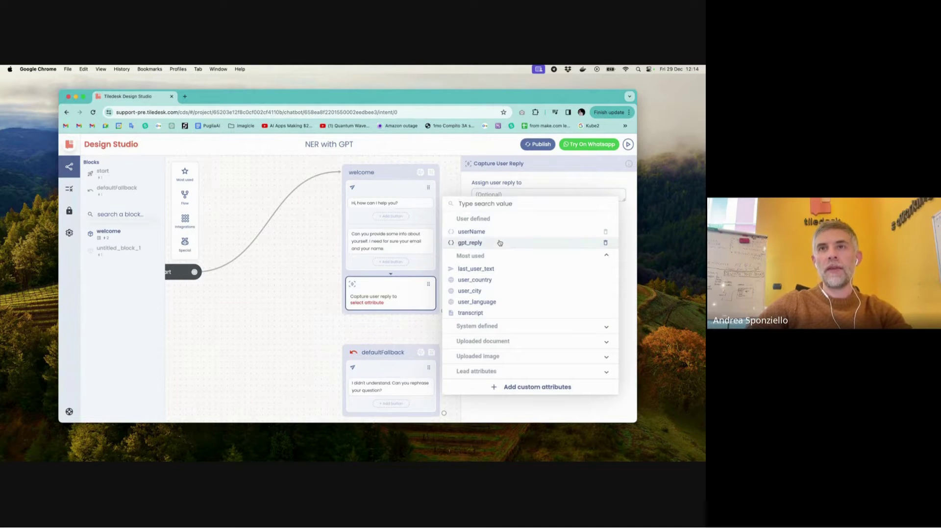
{"action": "left_click", "coordinate": [534, 388]}
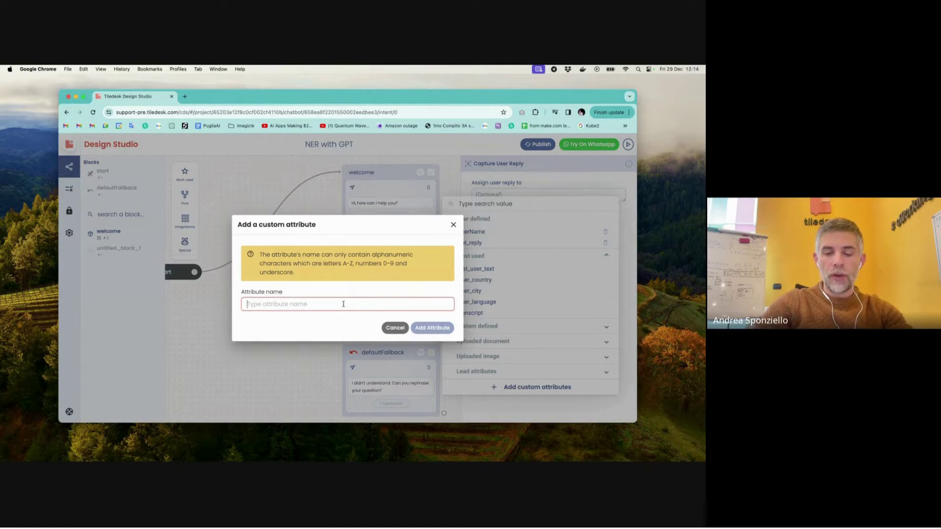
{"action": "type", "text": "user_reply"}
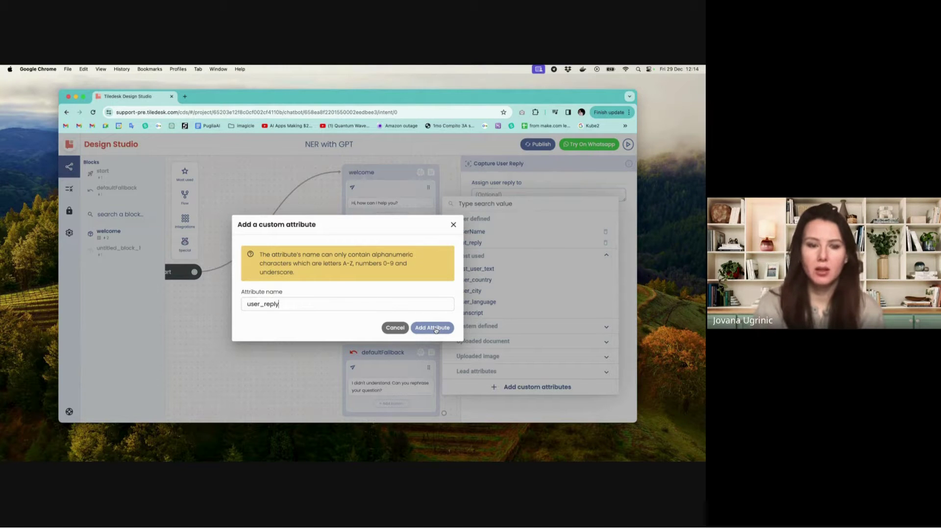
{"action": "left_click", "coordinate": [435, 329]}
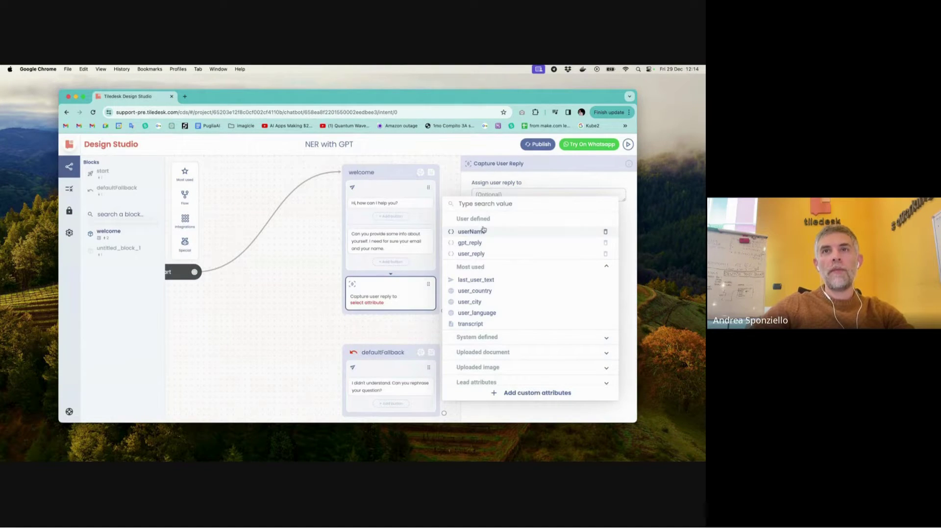
{"action": "left_click", "coordinate": [486, 254]}
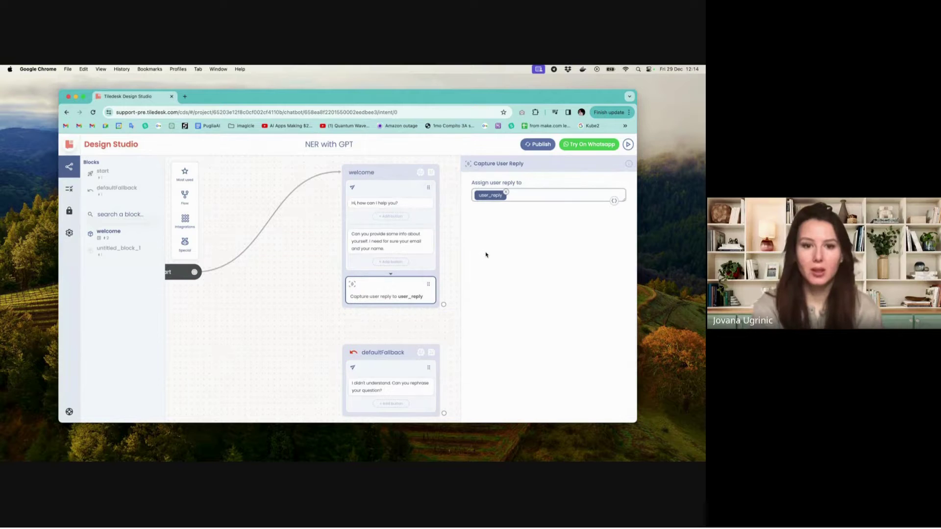
{"action": "scroll", "coordinate": [449, 255], "scroll_direction": "right", "scroll_amount": 5}
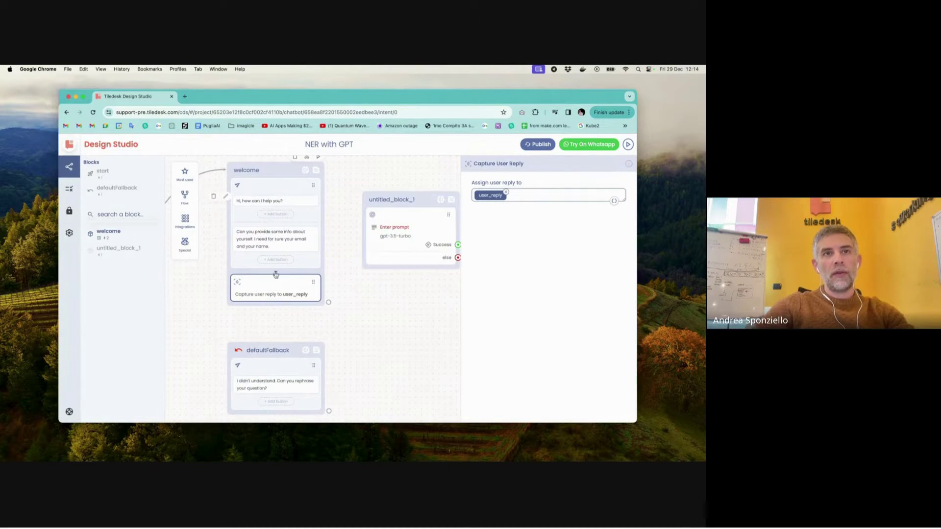
{"action": "left_click", "coordinate": [425, 173]}
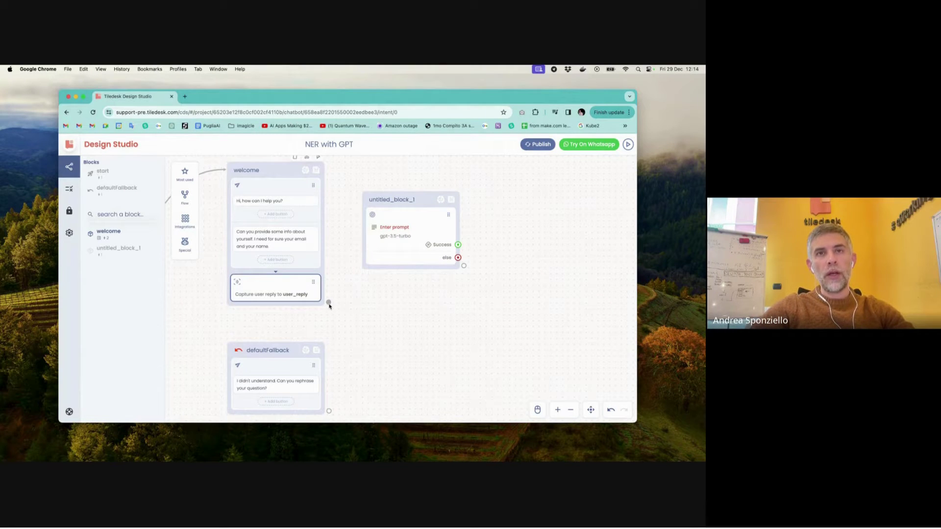
{"action": "left_click_drag", "start_coordinate": [328, 301], "coordinate": [414, 235]}
{"action": "left_click_drag", "start_coordinate": [398, 200], "coordinate": [457, 196]}
{"action": "double_click", "coordinate": [457, 196]}
{"action": "type", "text": "gpt"}
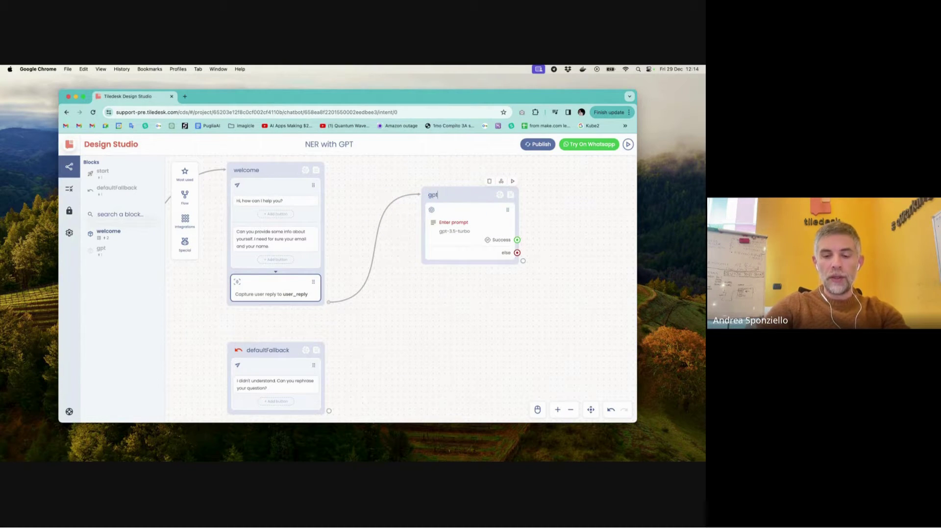
{"action": "type", "text": " NER"}
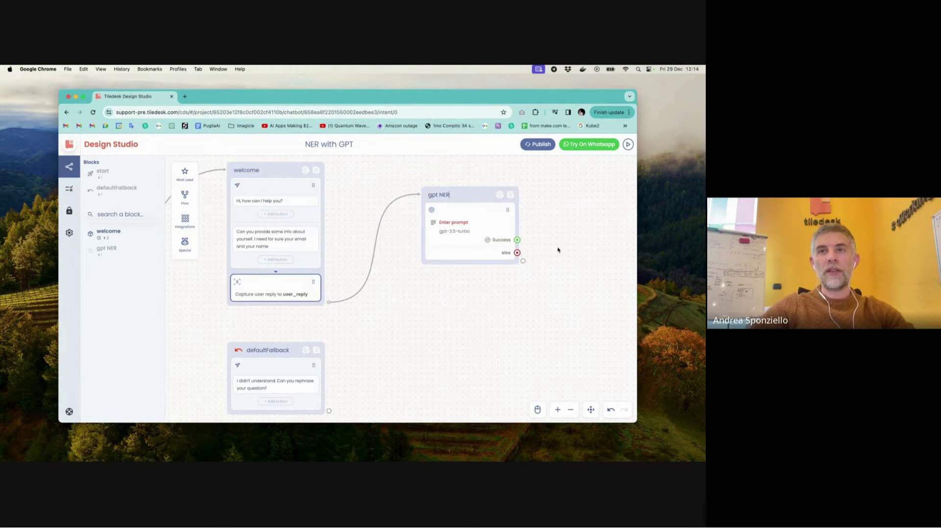
{"action": "scroll", "coordinate": [558, 250], "scroll_direction": "right", "scroll_amount": 5}
{"action": "scroll", "coordinate": [557, 250], "scroll_direction": "up", "scroll_amount": 2}
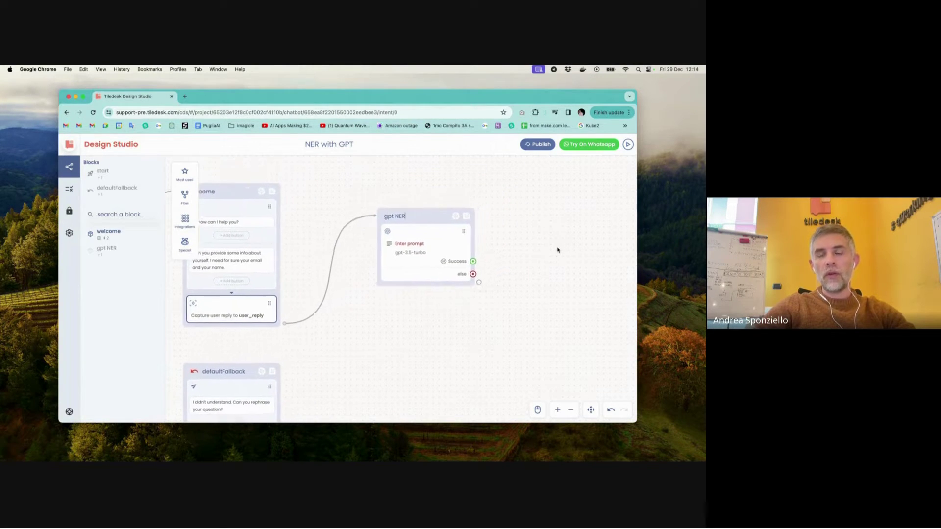
{"action": "mouse_move", "coordinate": [389, 248]}
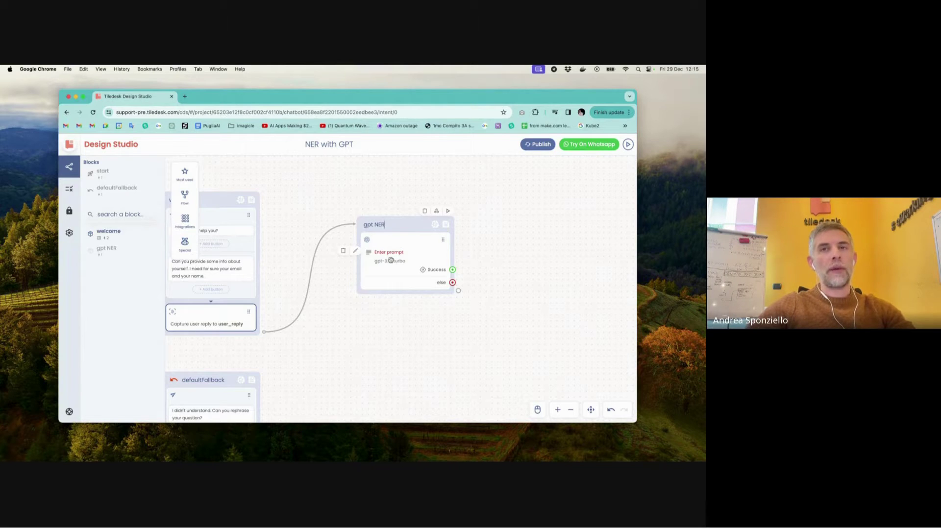
- Begin the gpt NER prompt with 'user provided the info in the "user reply" section below'
{"action": "left_click", "coordinate": [391, 260]}
{"action": "left_click", "coordinate": [549, 200]}
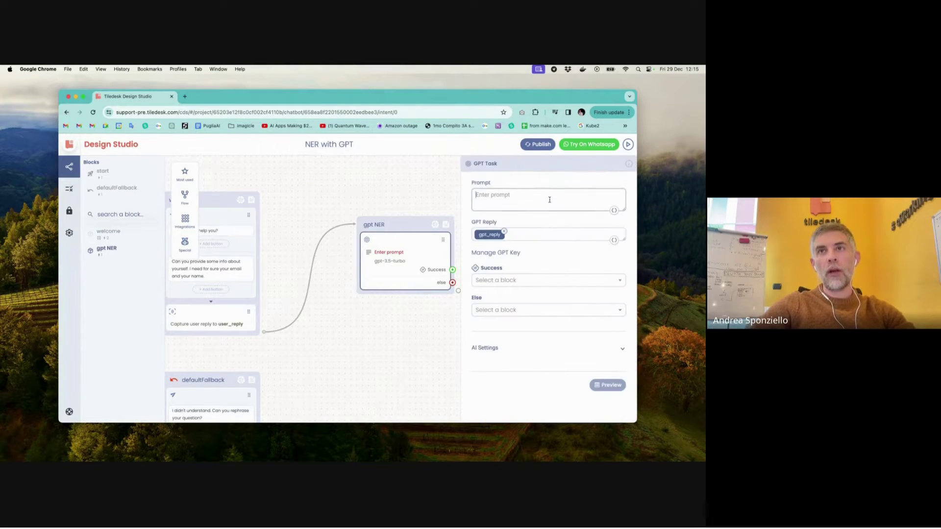
{"action": "scroll", "coordinate": [393, 184], "scroll_direction": "right", "scroll_amount": 5}
{"action": "scroll", "coordinate": [393, 184], "scroll_direction": "up", "scroll_amount": 3}
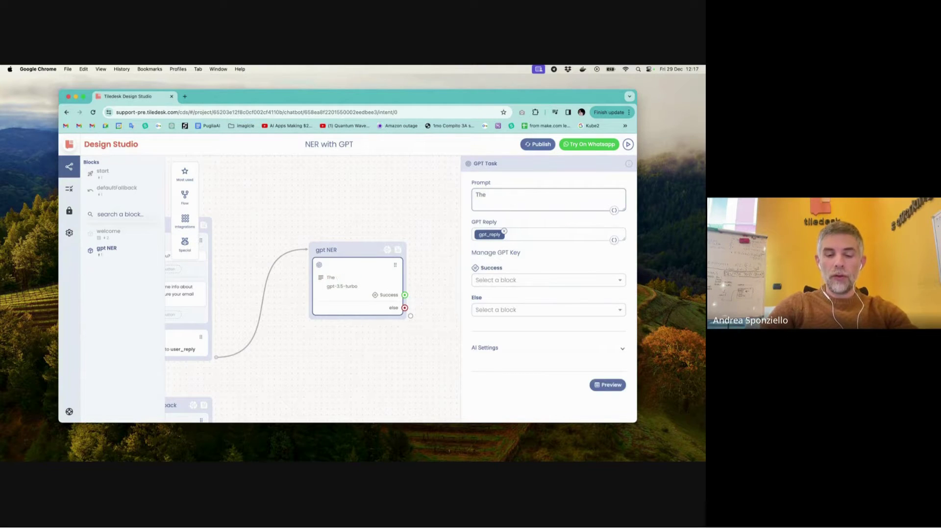
{"action": "type", "text": "use"}
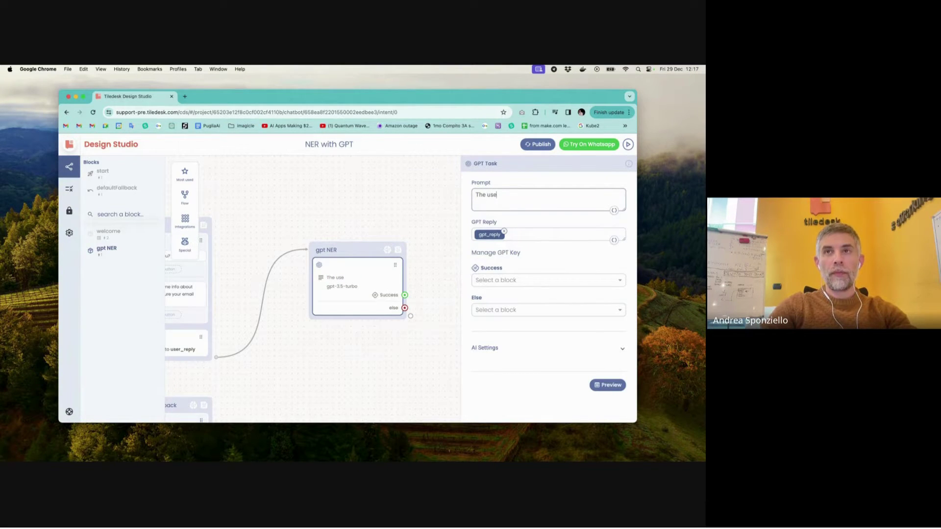
{"action": "type", "text": "r pro"}
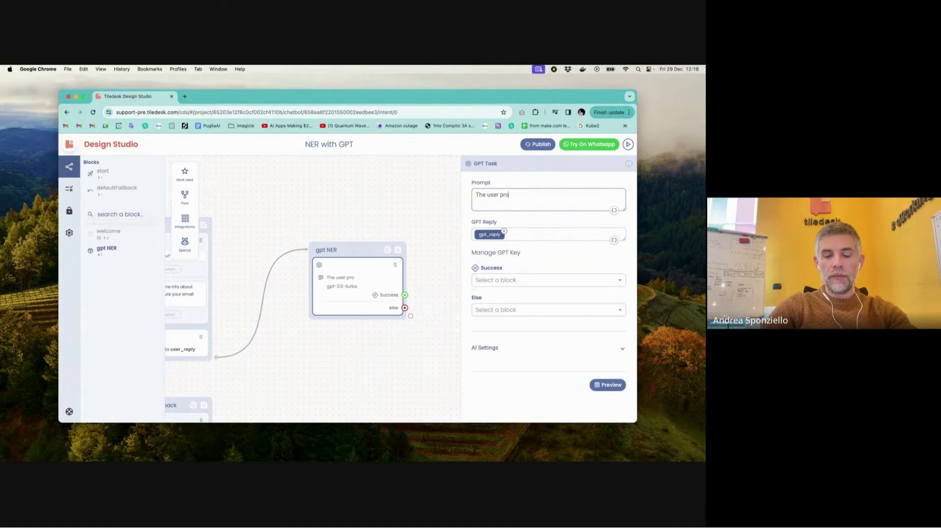
{"action": "type", "text": "vided"}
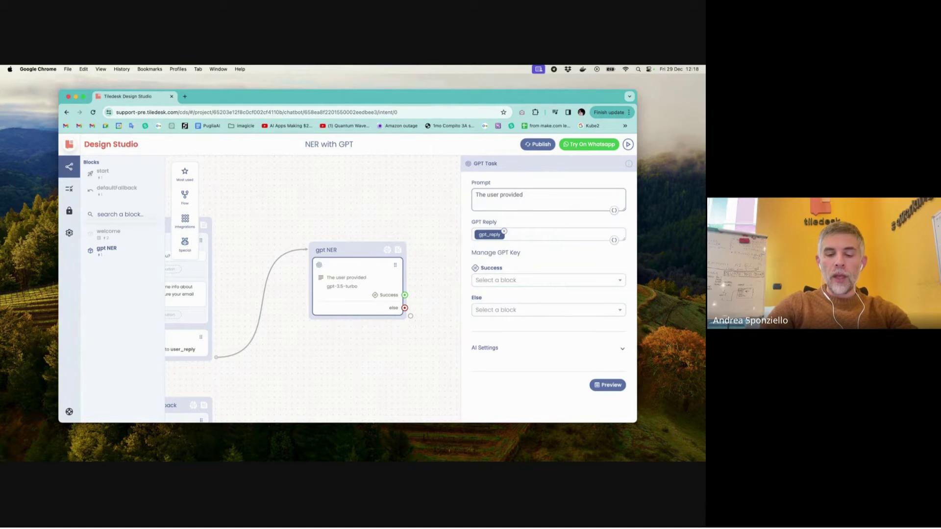
{"action": "type", "text": " the info"}
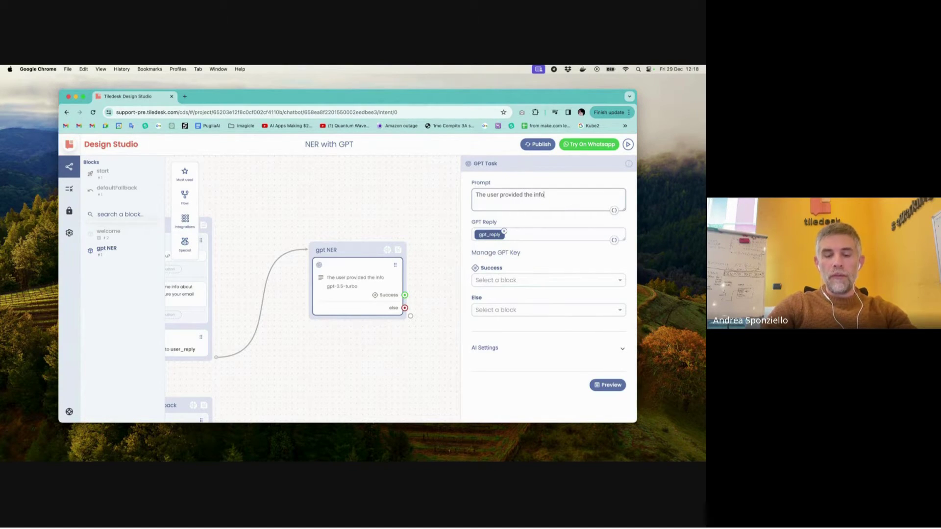
{"action": "type", "text": " in "}
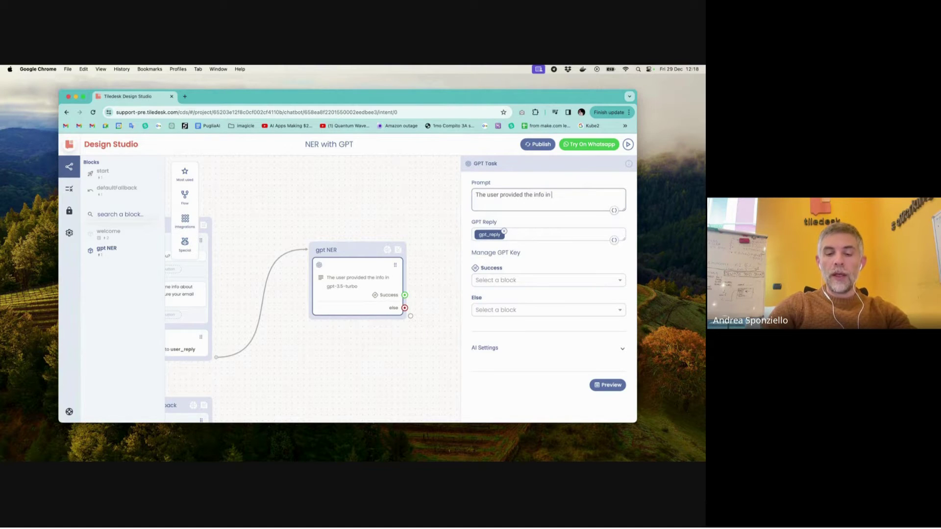
{"action": "type", "text": "the \"user re"}
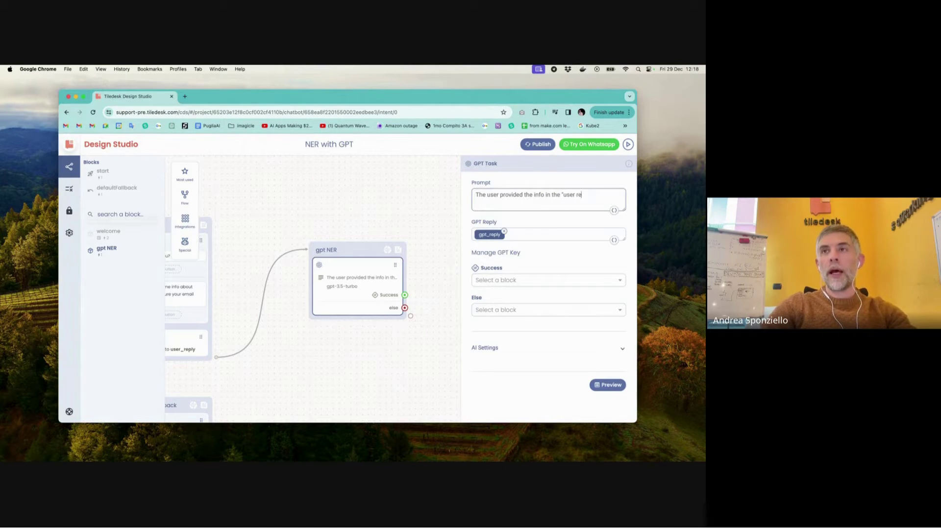
{"action": "type", "text": "ply\" section"}
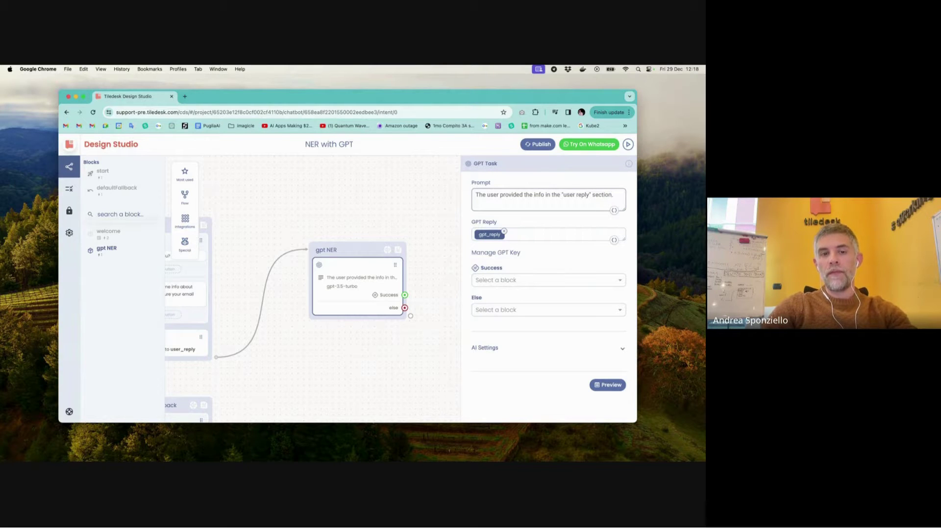
{"action": "type", "text": " below"}
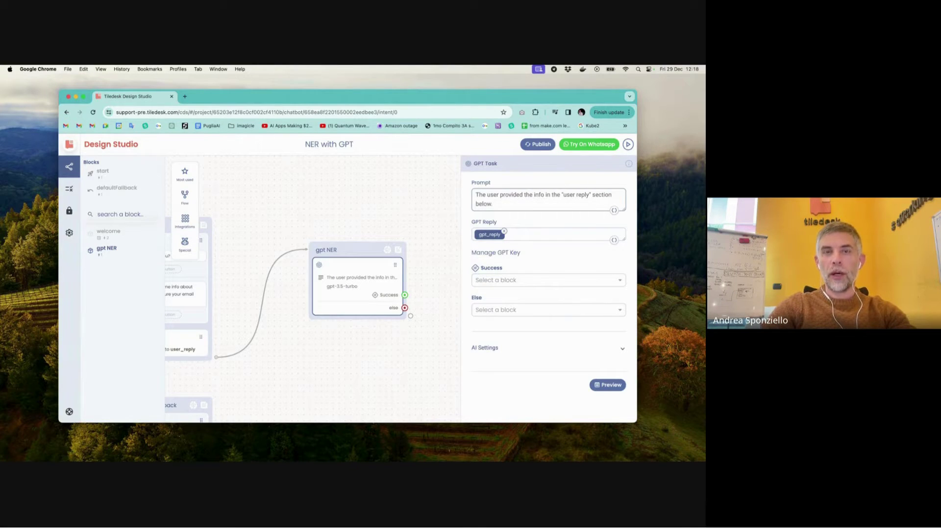
- Continue the prompt asking GPT to detect fullname and email and reply with a filled JSON structure
{"action": "type", "text": "Ca"}
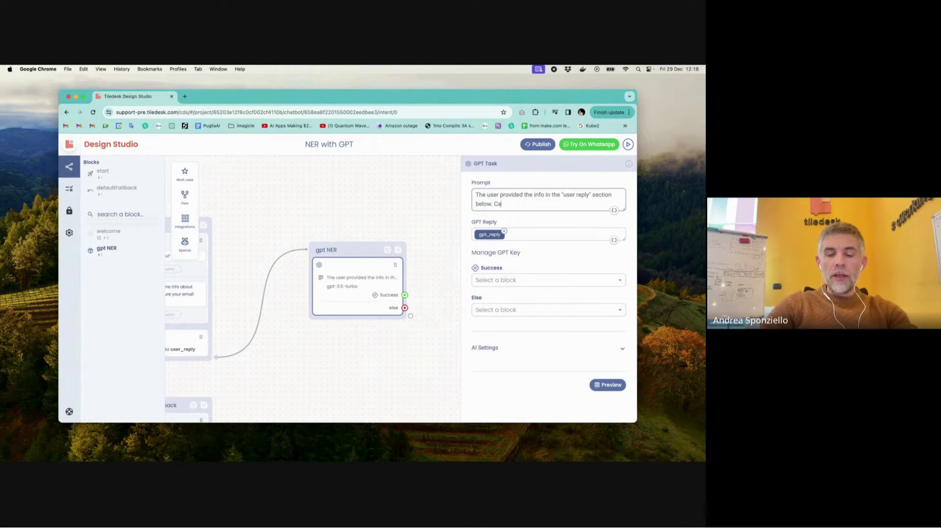
{"action": "type", "text": "n you detect "}
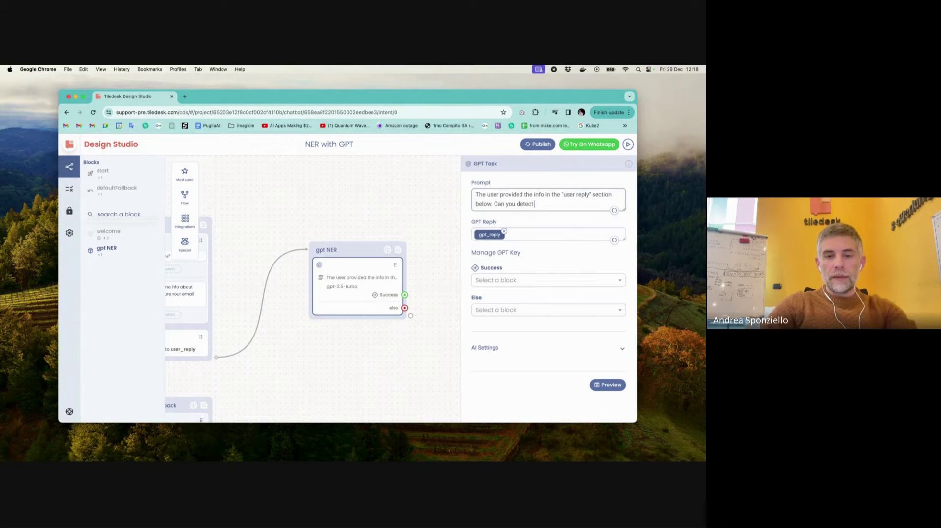
{"action": "type", "text": "thei"}
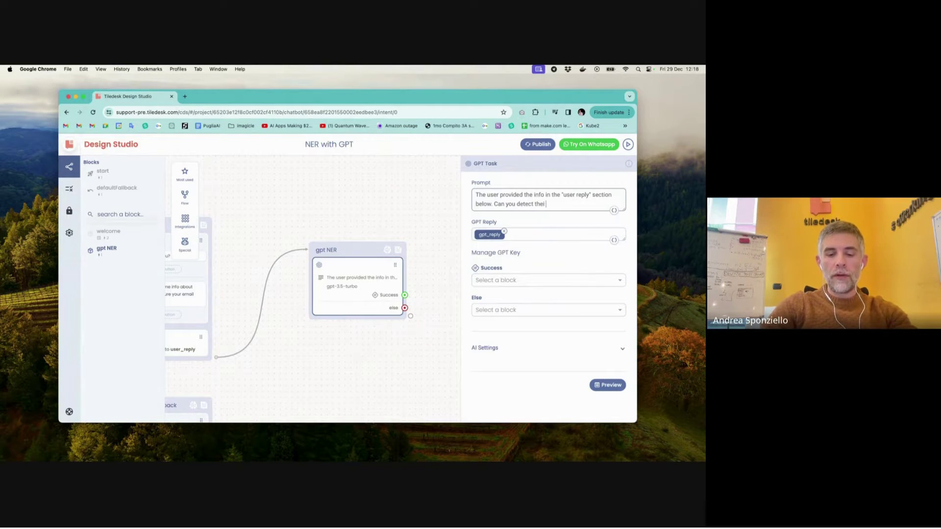
{"action": "type", "text": " fullname"}
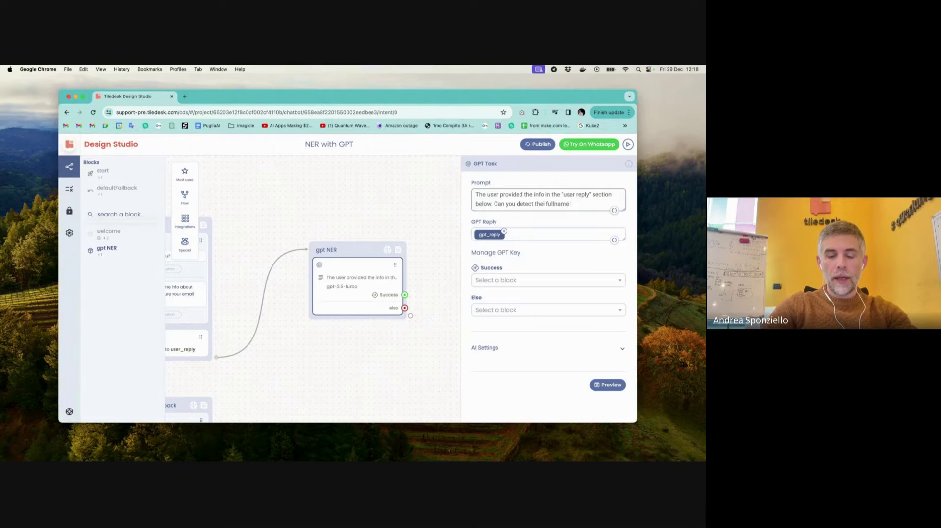
{"action": "type", "text": " and email?"}
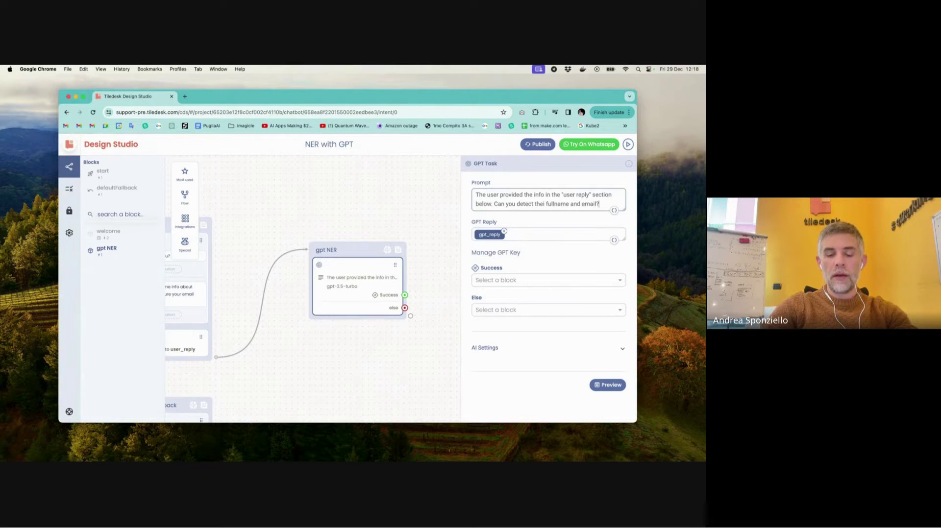
{"action": "type", "text": " Once"}
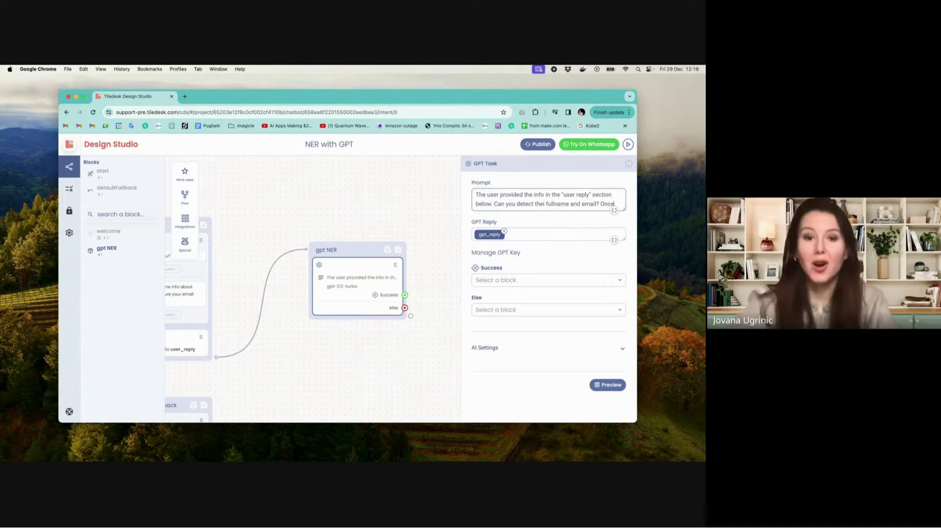
{"action": "key", "text": "BackSpace"}
{"action": "key", "text": "BackSpace"}
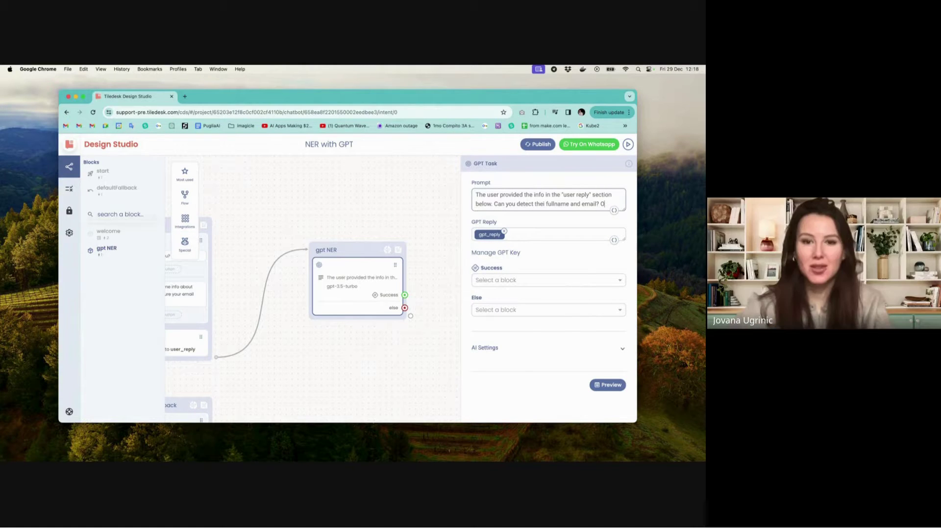
{"action": "type", "text": "ce detecte"}
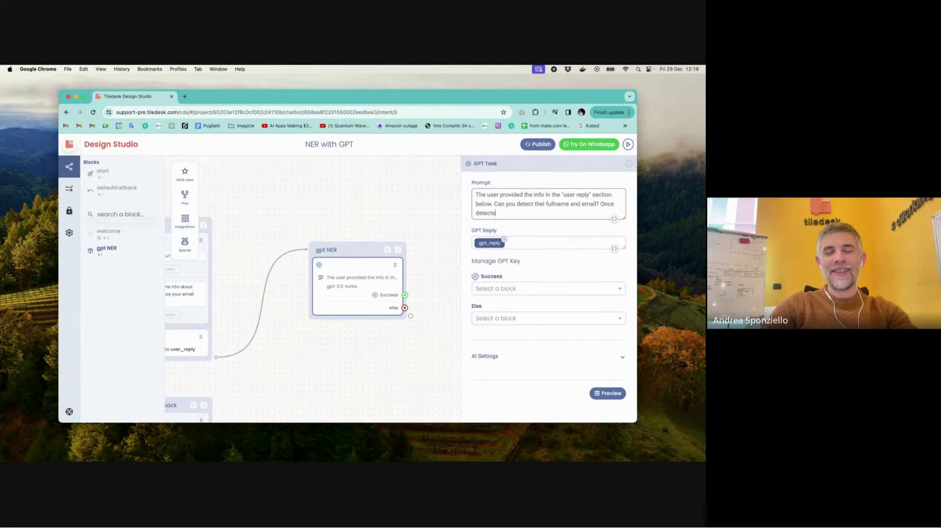
{"action": "type", "text": "d"}
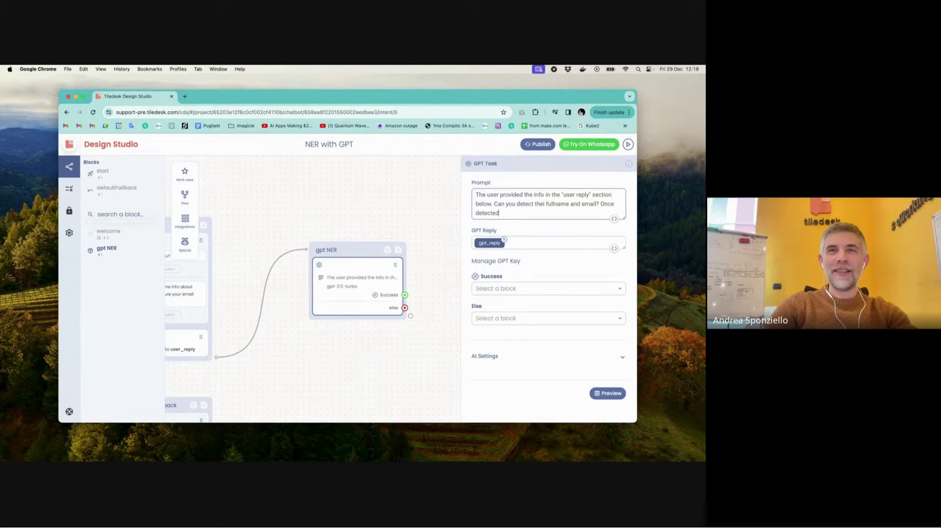
{"action": "type", "text": " ple"}
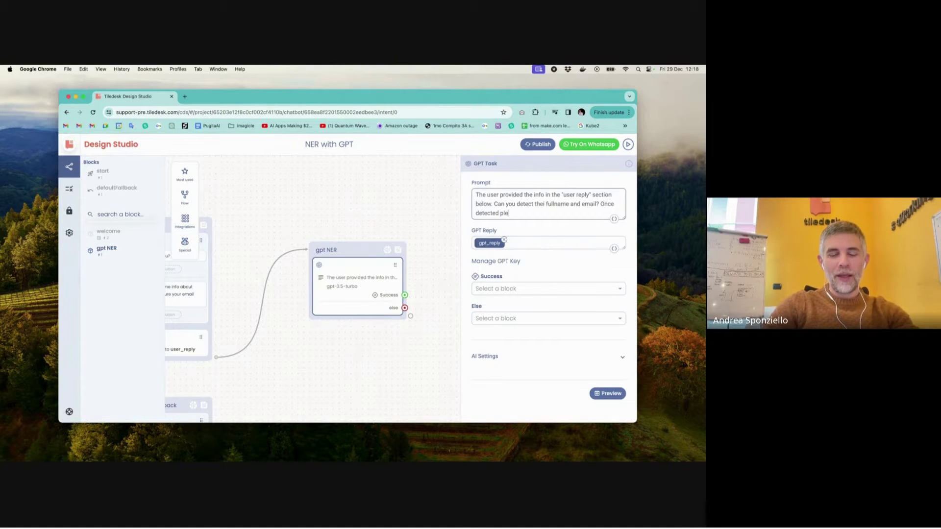
{"action": "type", "text": "ase reply"}
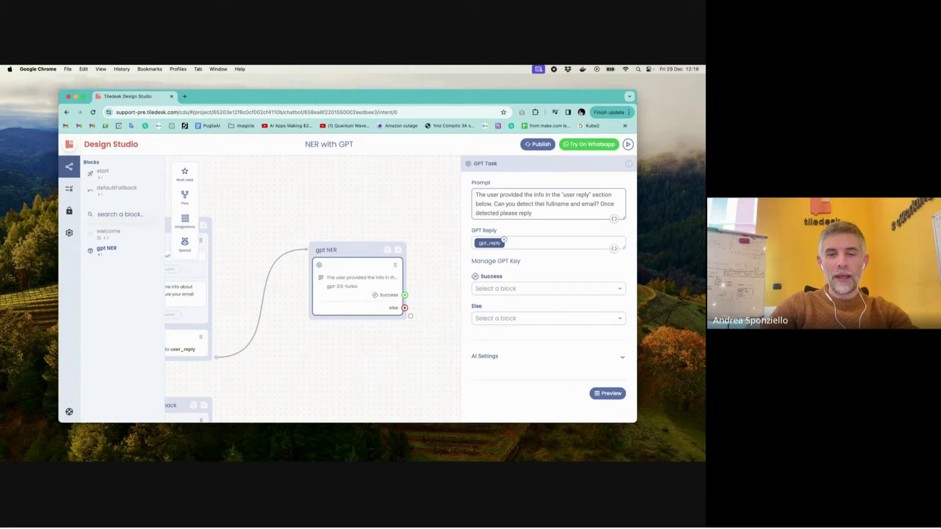
{"action": "type", "text": " with the "}
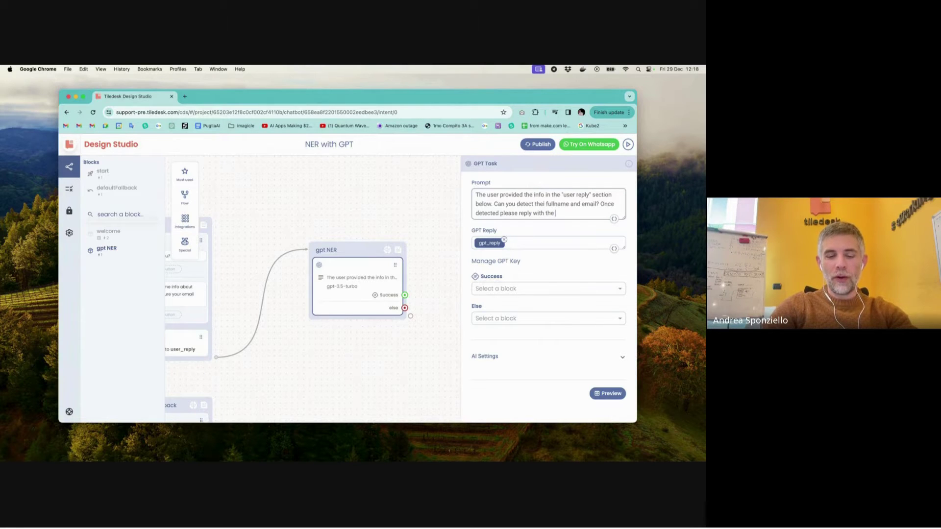
{"action": "type", "text": "following"}
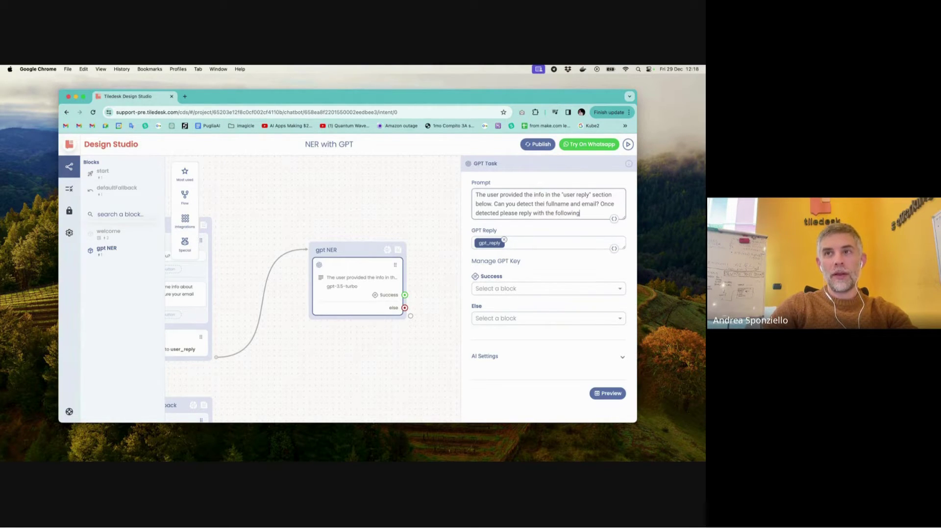
{"action": "type", "text": " JSON struc"}
{"action": "left_click", "coordinate": [516, 195]}
{"action": "type", "text": "ture"}
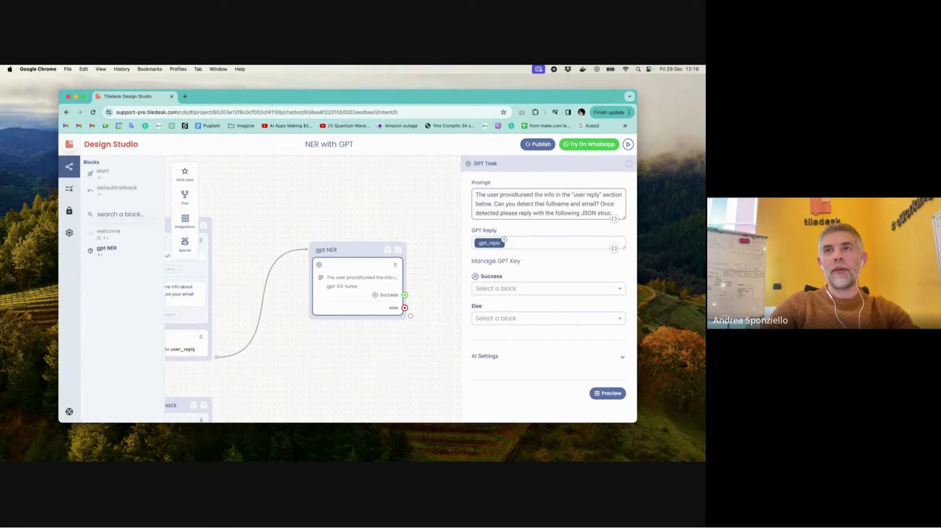
{"action": "key", "text": "BackSpace"}
{"action": "key", "text": "BackSpace"}
{"action": "key", "text": "BackSpace"}
{"action": "key", "text": "BackSpace"}
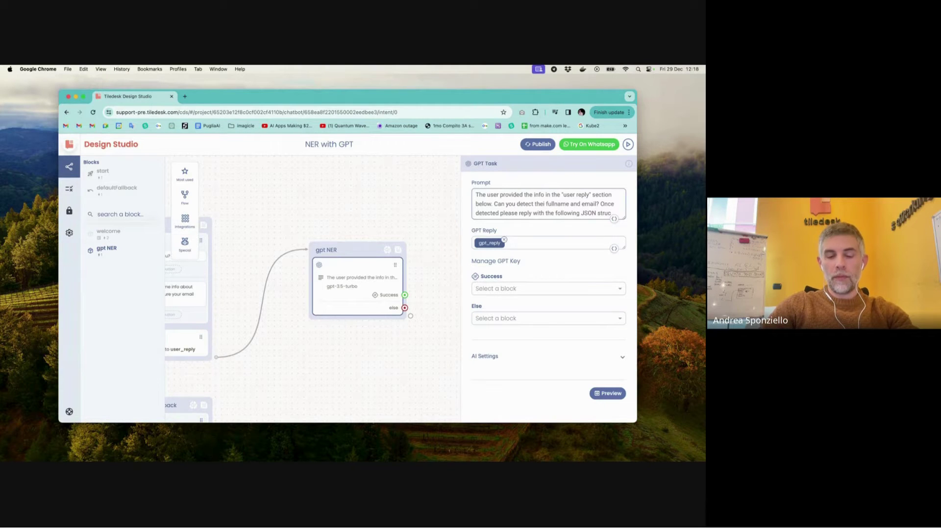
{"action": "type", "text": "ture"}
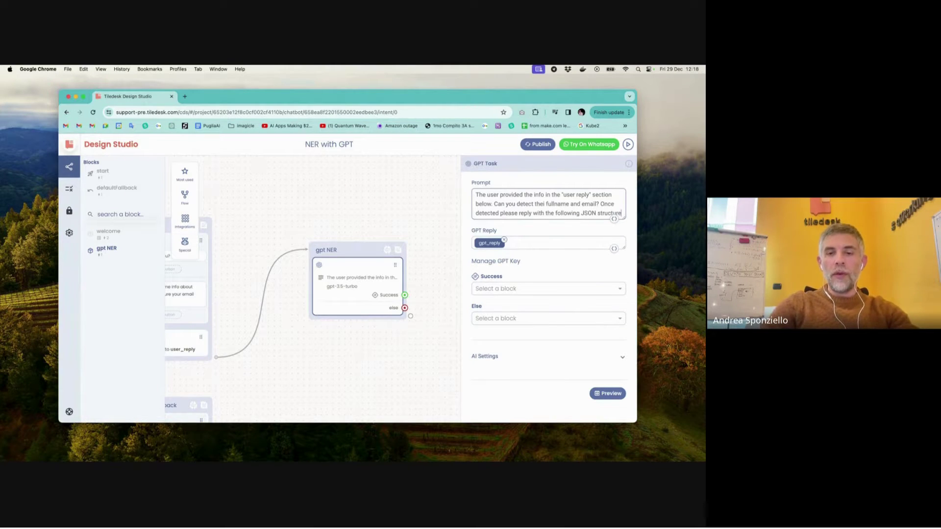
{"action": "type", "text": ", f"}
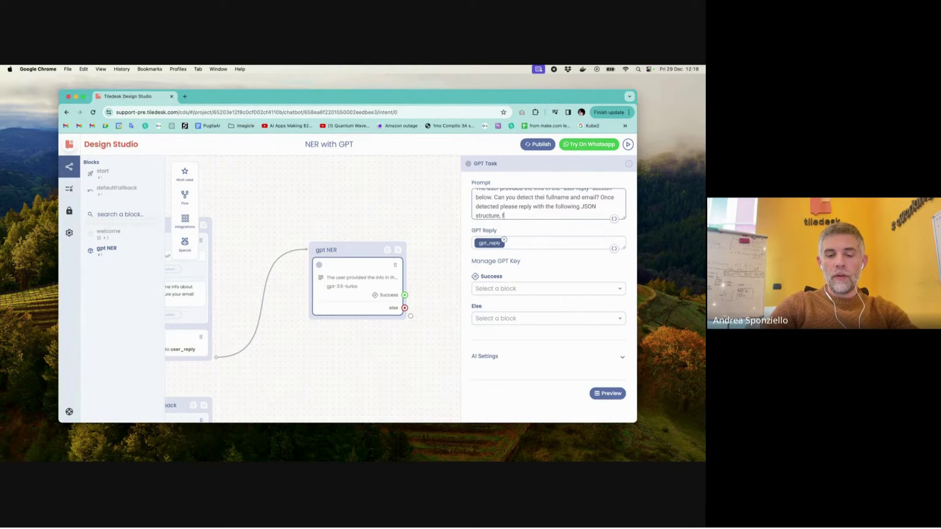
{"action": "type", "text": "ufilled"}
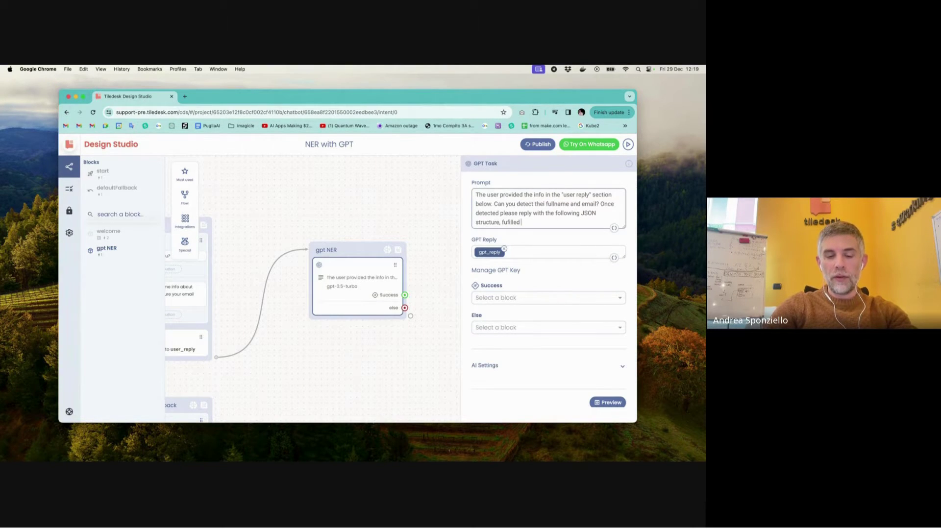
{"action": "type", "text": " with the"}
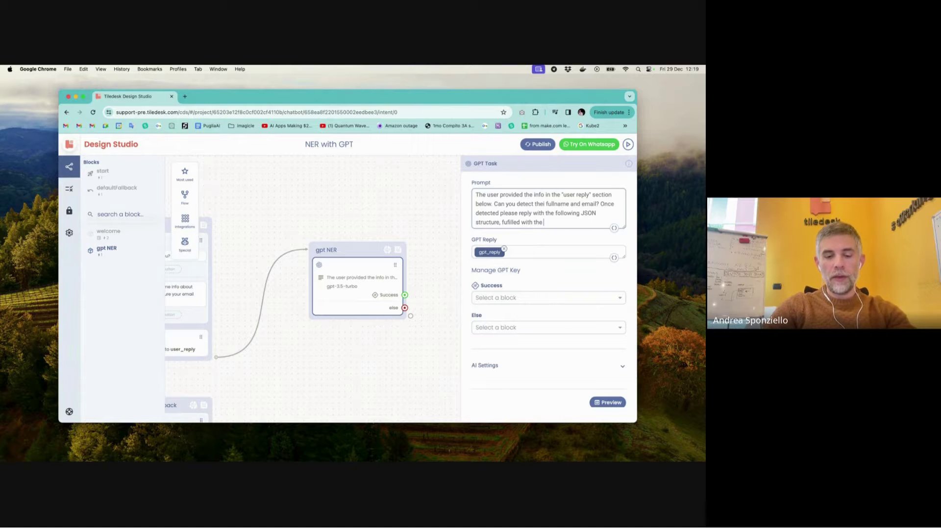
{"action": "type", "text": " detected entities."}
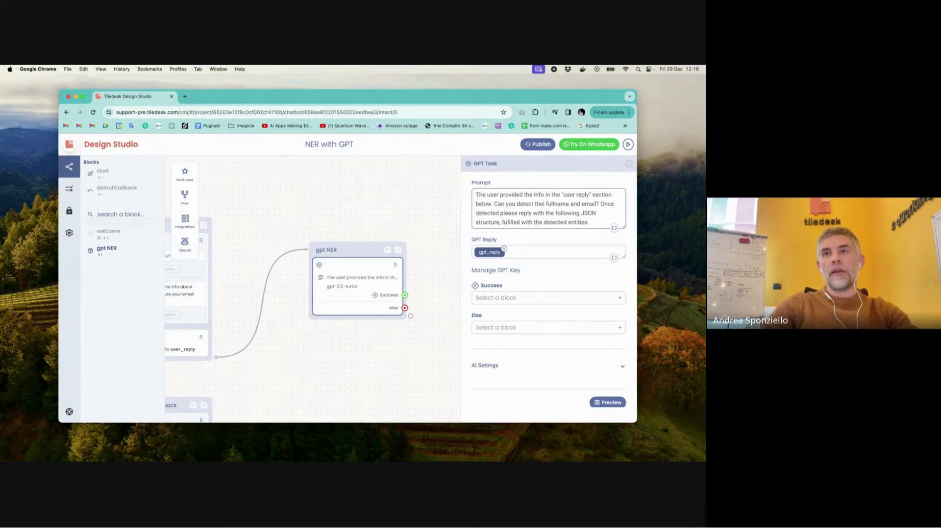
{"action": "key", "text": "Return"}
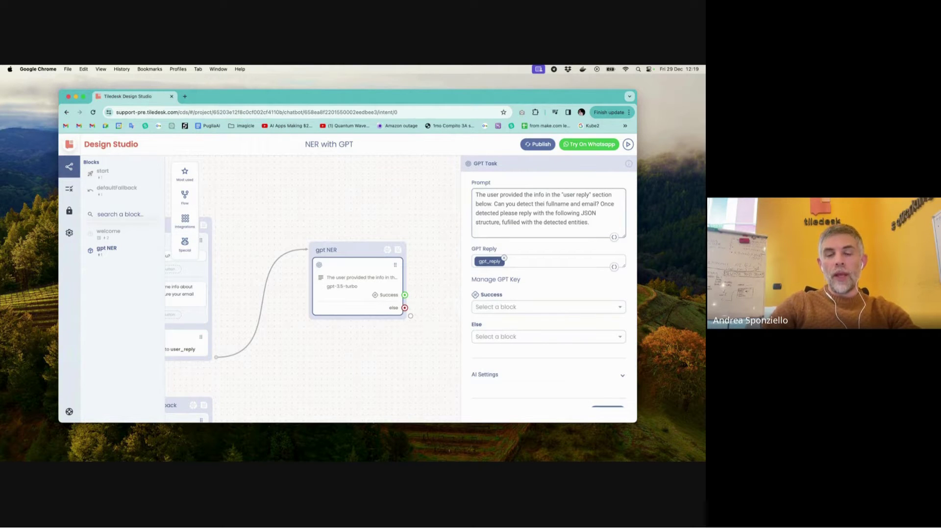
- Start the prompt's JSON template with an opening brace and an empty "":"" pair
{"action": "type", "text": "{"}
{"action": "key", "text": "Return"}
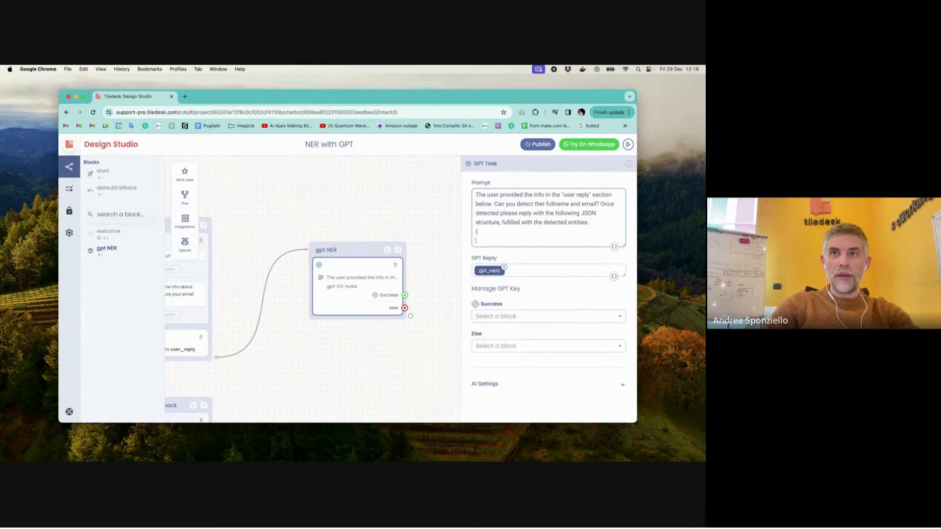
{"action": "type", "text": "\"\":\""}
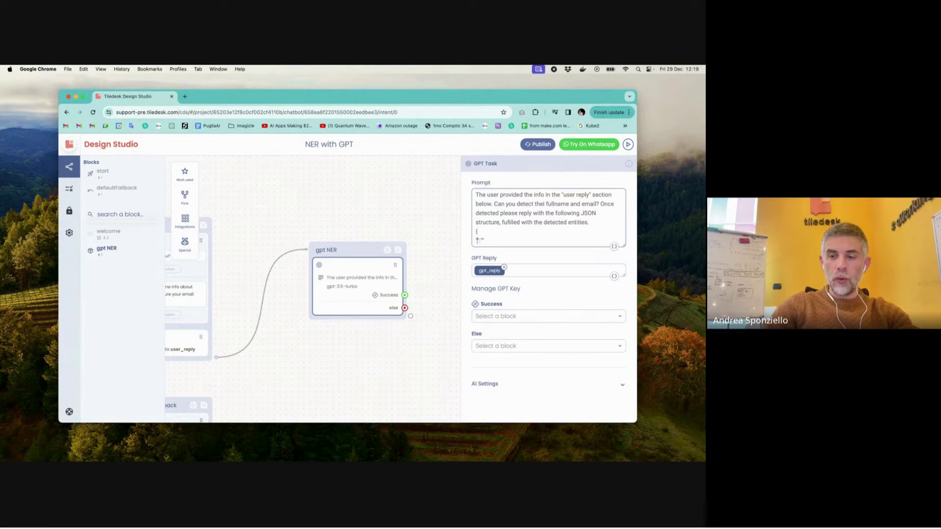
{"action": "key", "text": "Left"}
{"action": "key", "text": "Left"}
{"action": "key", "text": "Left"}
{"action": "key", "text": "Left"}
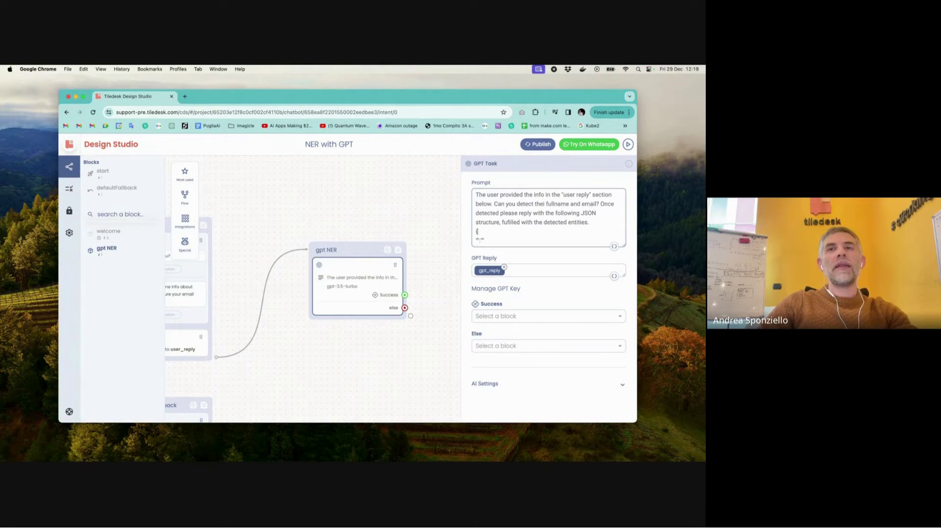
{"action": "left_click_drag", "start_coordinate": [476, 230], "coordinate": [482, 241]}
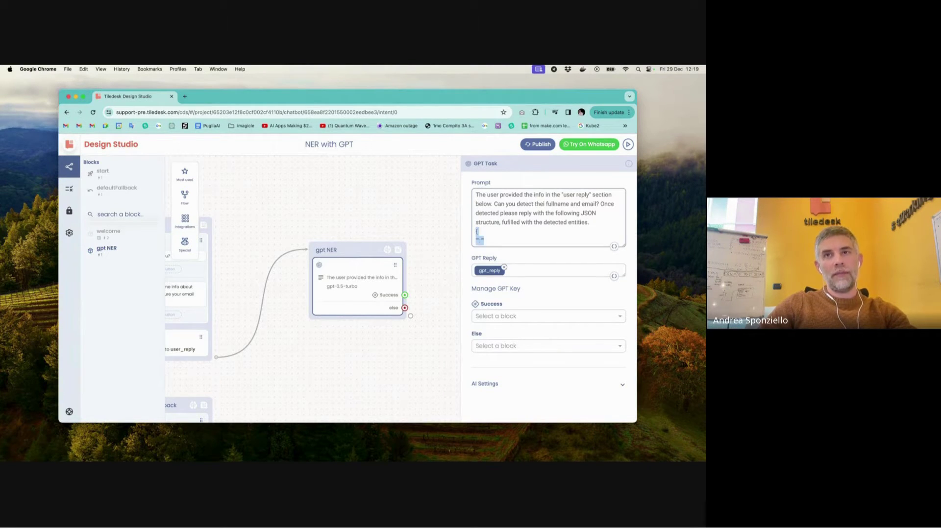
{"action": "left_click", "coordinate": [484, 241]}
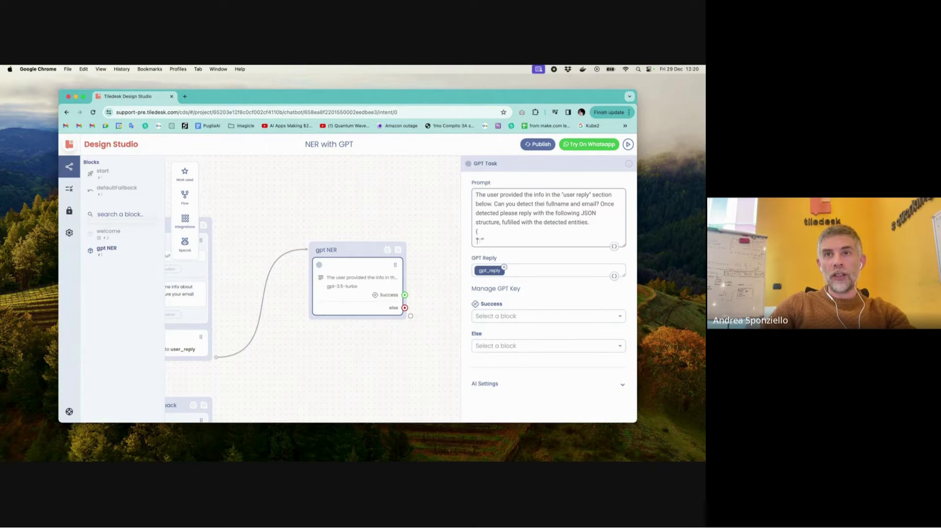
- Add the userName line "the detected username" to the prompt's JSON template
{"action": "type", "text": "userNa"}
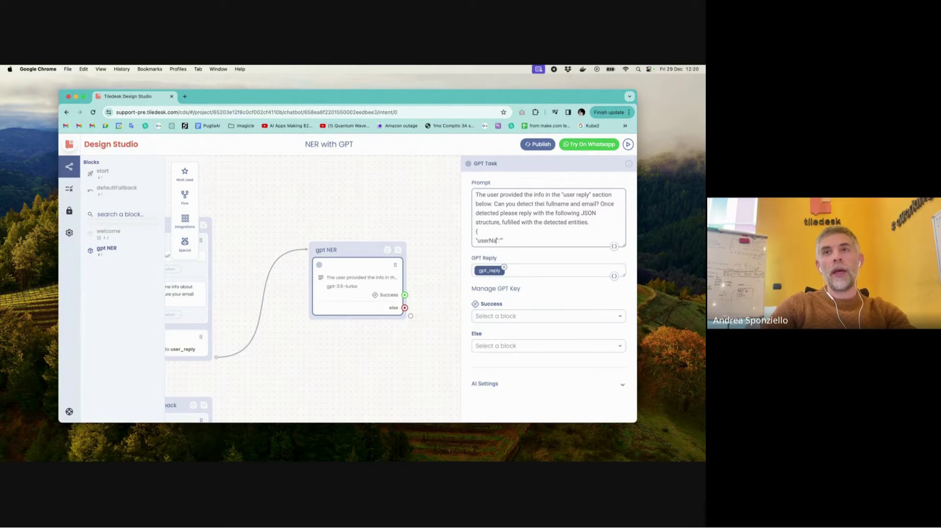
{"action": "type", "text": "me\""}
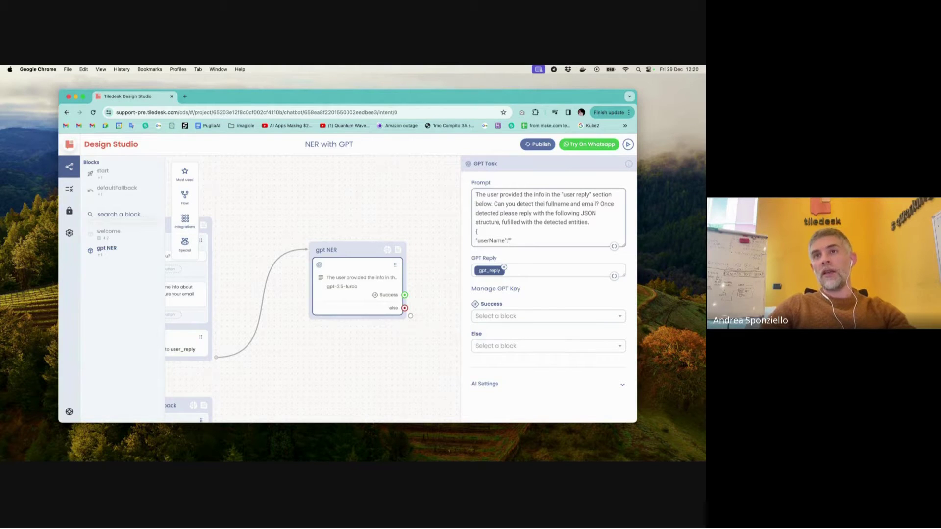
{"action": "type", "text": ":\"the detecte"}
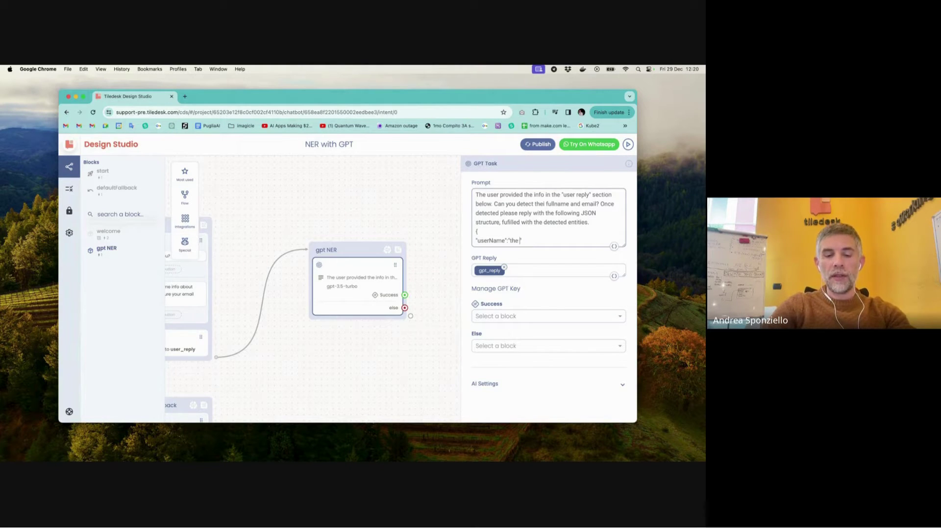
{"action": "type", "text": "d usernam"}
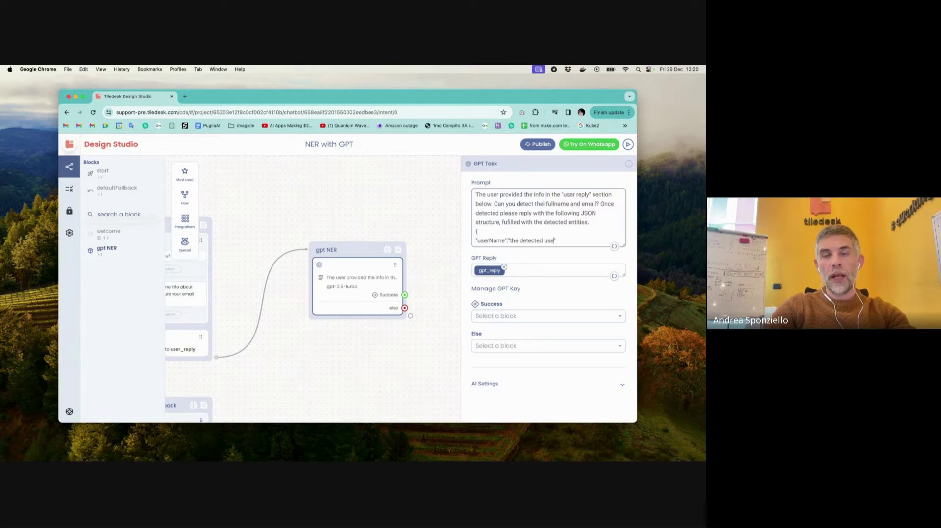
{"action": "type", "text": "e\","}
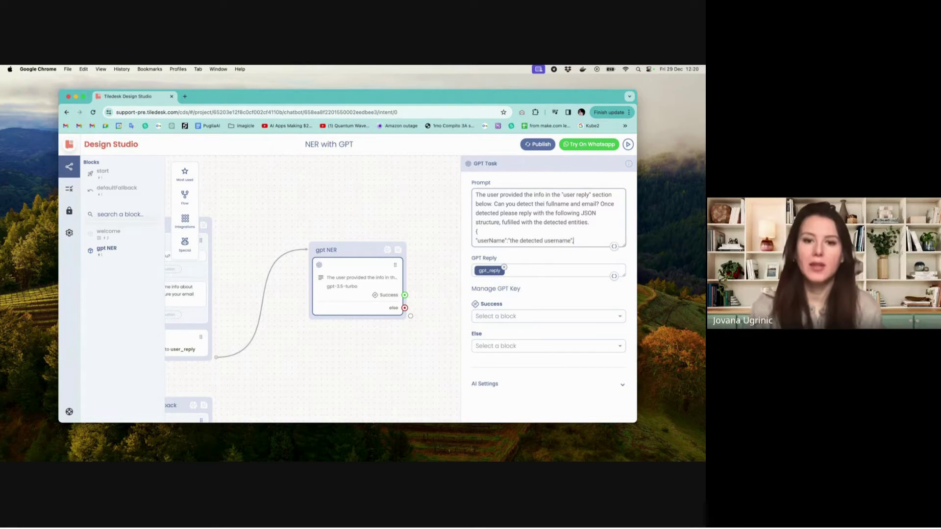
{"action": "key", "text": "Return"}
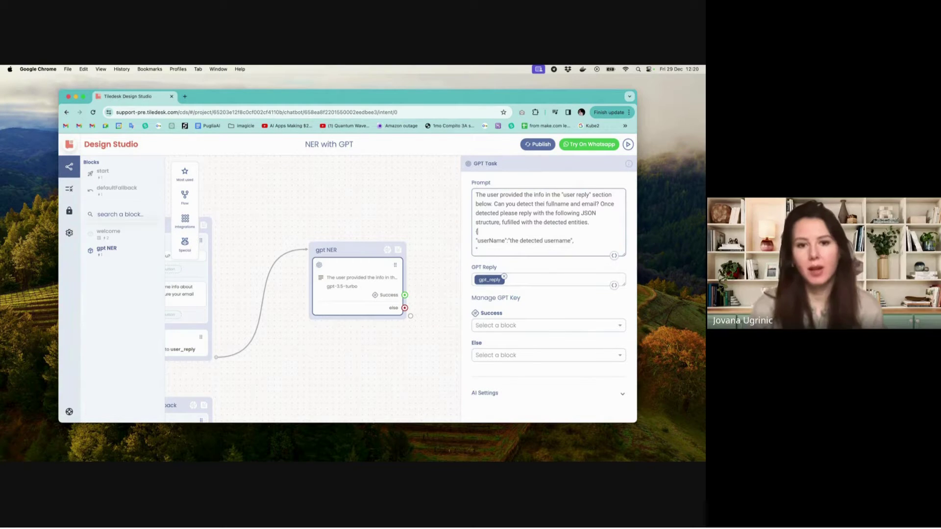
{"action": "left_click_drag", "start_coordinate": [476, 240], "coordinate": [506, 241]}
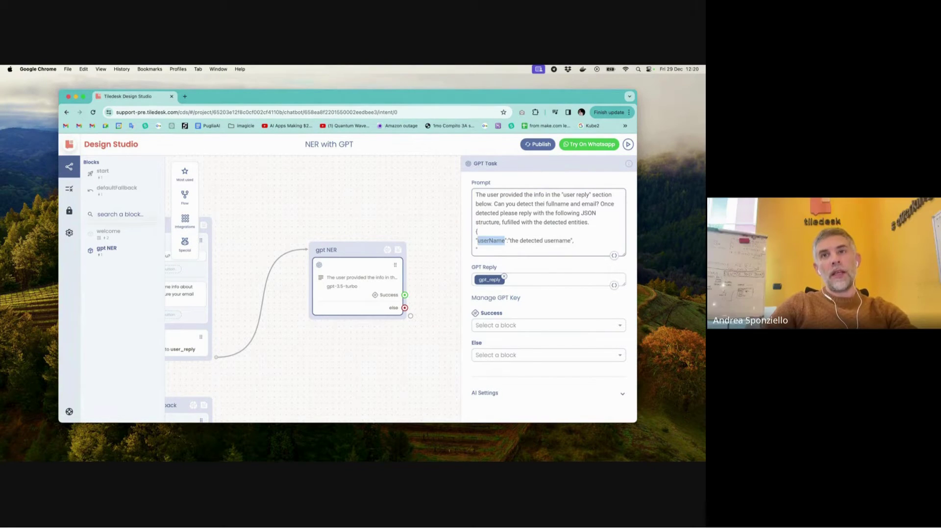
{"action": "left_click", "coordinate": [506, 241]}
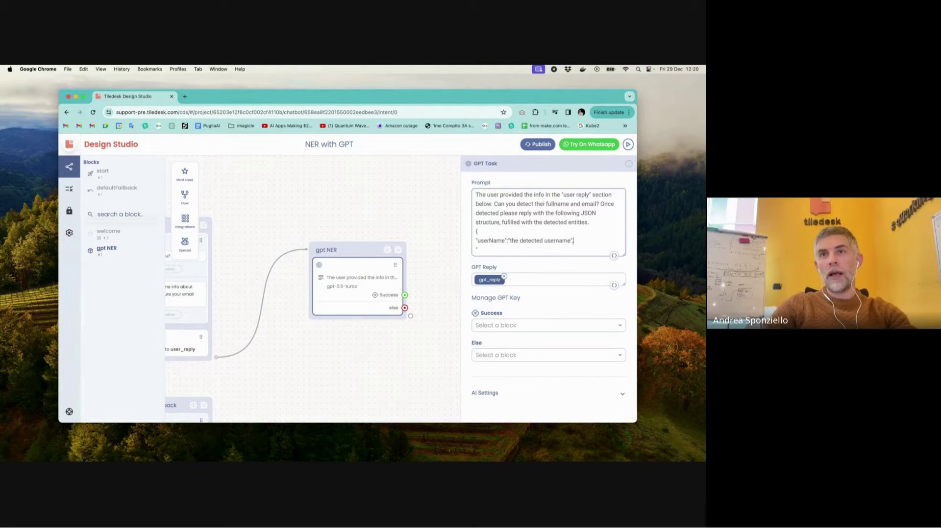
- Add the userEmail line "the detected email" and close the JSON template with a brace
{"action": "key", "text": "Return"}
{"action": "type", "text": "\""}
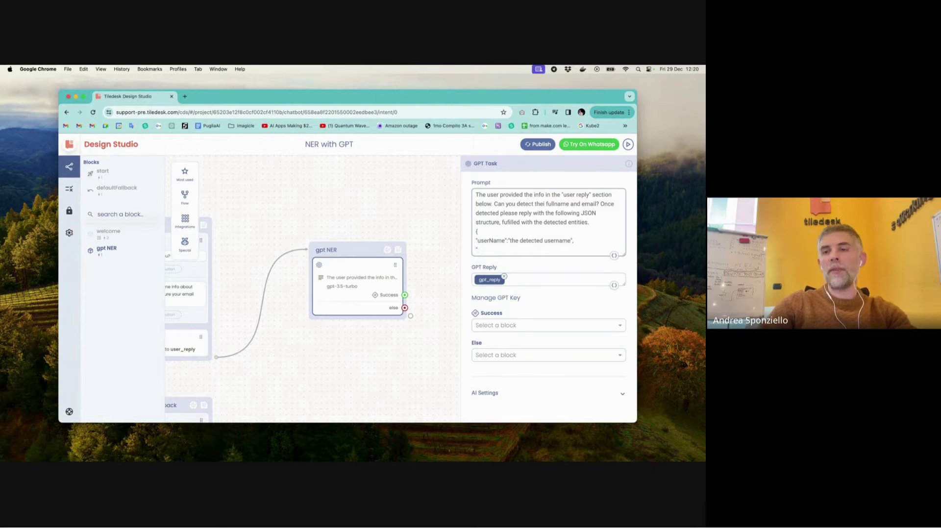
{"action": "type", "text": "userEmail\""}
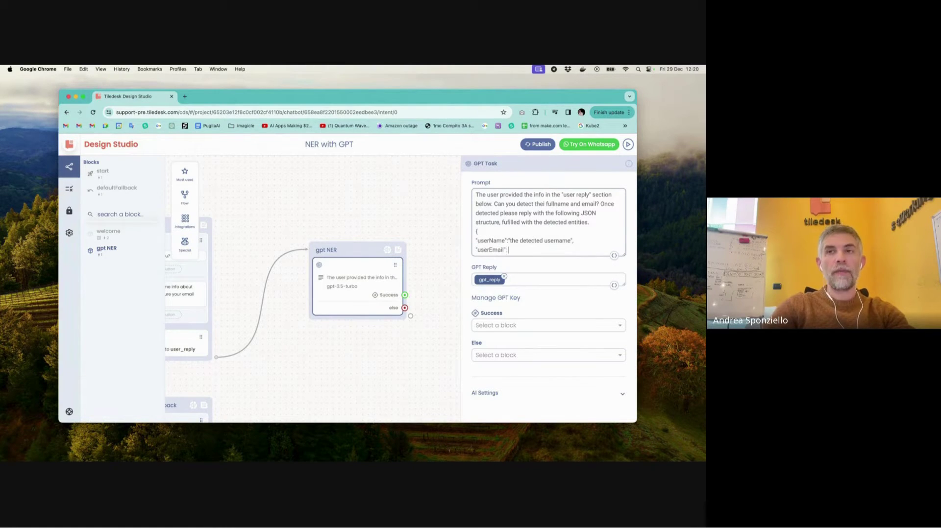
{"action": "type", "text": ": \"the detected se"}
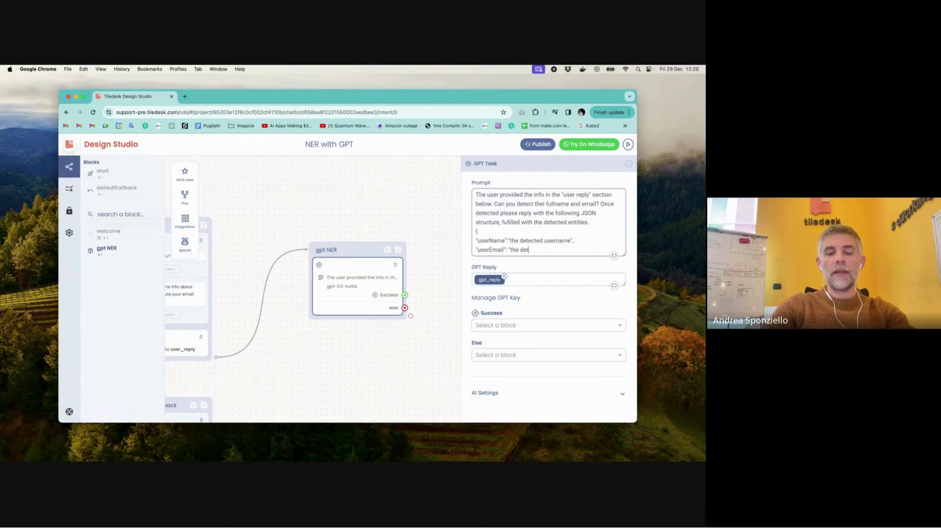
{"action": "key", "text": "BackSpace"}
{"action": "key", "text": "BackSpace"}
{"action": "key", "text": "BackSpace"}
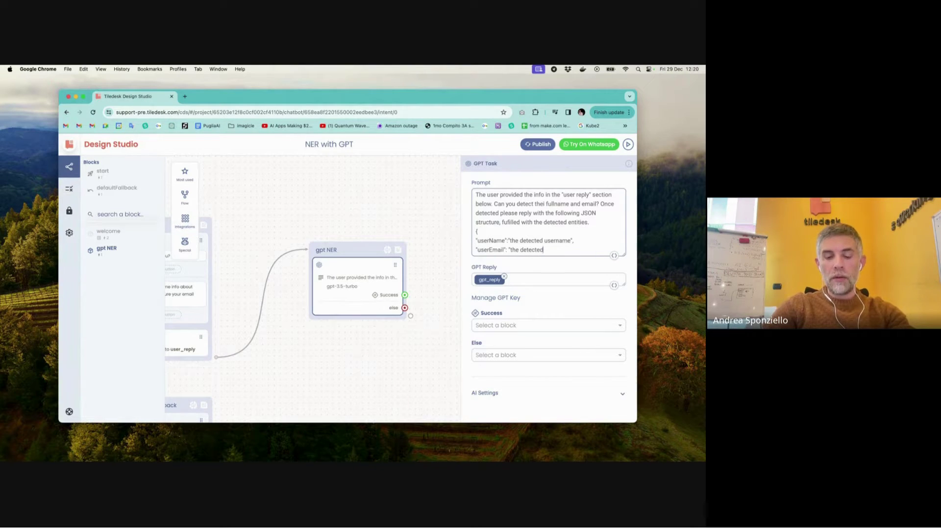
{"action": "type", "text": "email"}
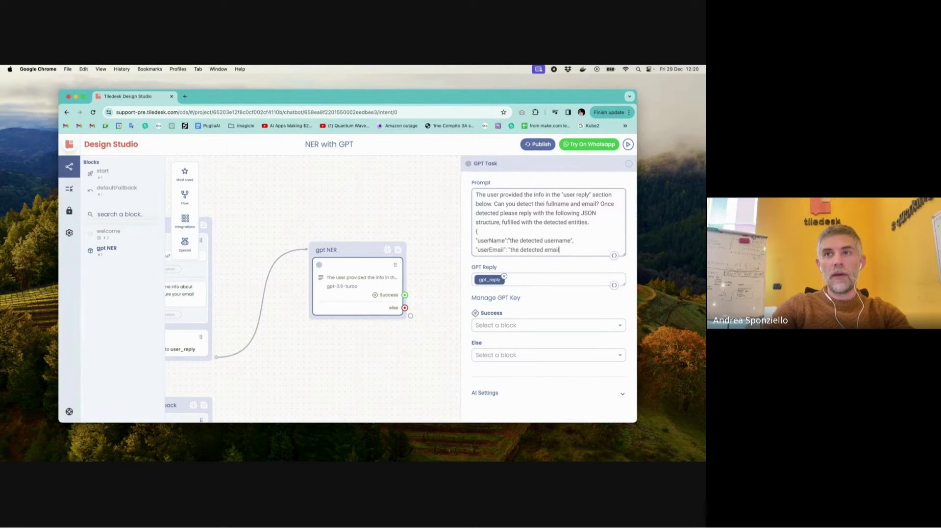
{"action": "key", "text": "Return"}
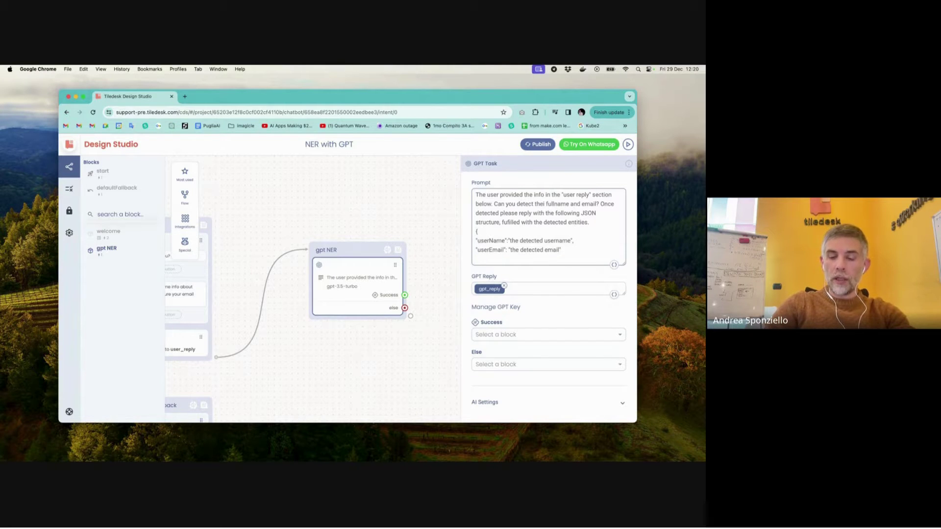
{"action": "type", "text": "}"}
{"action": "key", "text": "Return"}
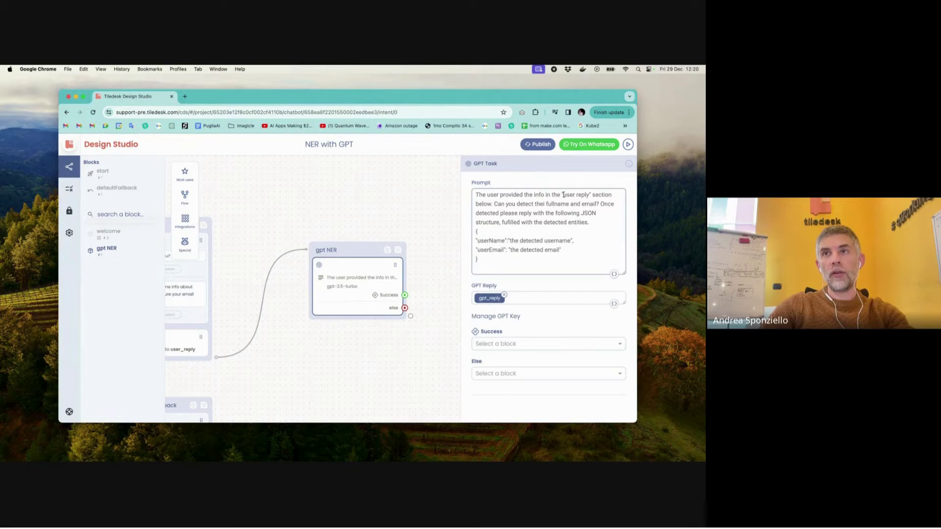
{"action": "left_click_drag", "start_coordinate": [563, 194], "coordinate": [589, 195]}
{"action": "left_click", "coordinate": [498, 267]}
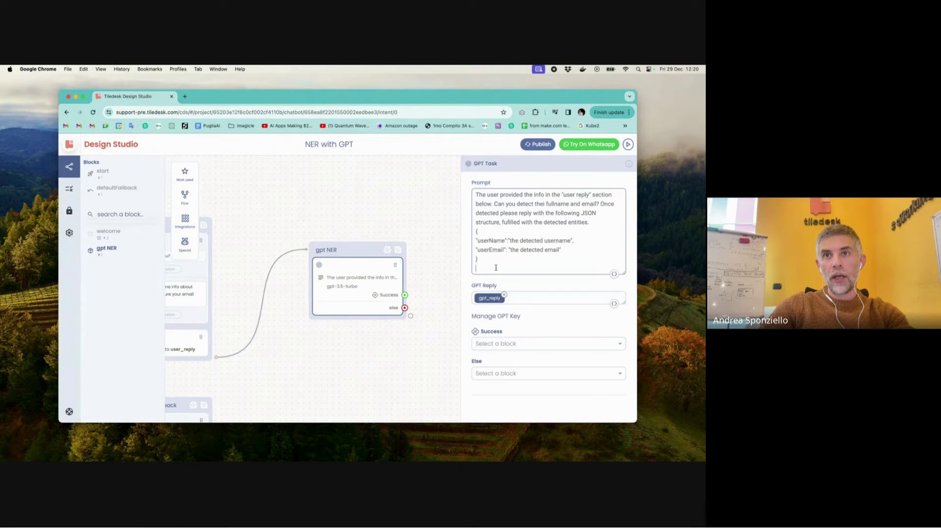
- Type "User reply:" below the JSON template and insert the user_reply variable after it
{"action": "type", "text": "User"}
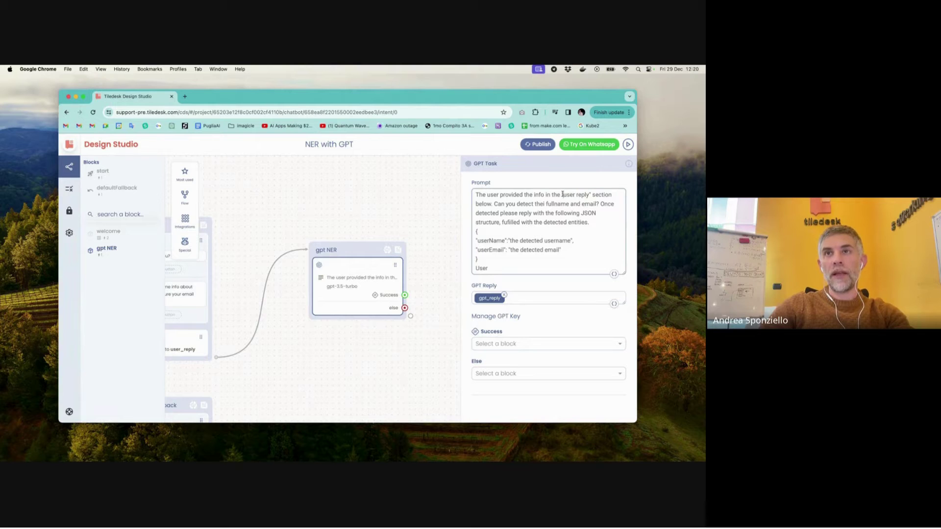
{"action": "left_click_drag", "start_coordinate": [563, 194], "coordinate": [492, 205]}
{"action": "left_click", "coordinate": [496, 267]}
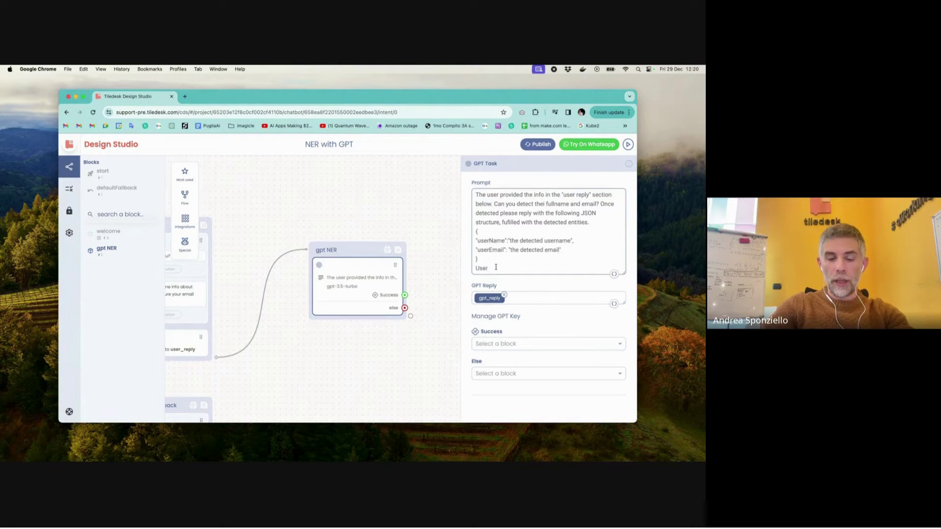
{"action": "type", "text": "reply:"}
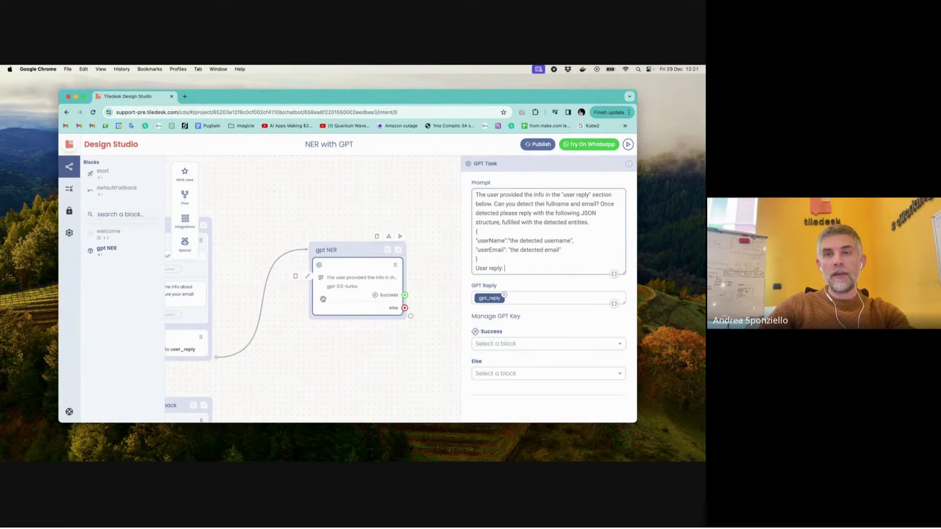
{"action": "scroll", "coordinate": [323, 298], "scroll_direction": "left", "scroll_amount": 5}
{"action": "scroll", "coordinate": [323, 298], "scroll_direction": "down", "scroll_amount": 3}
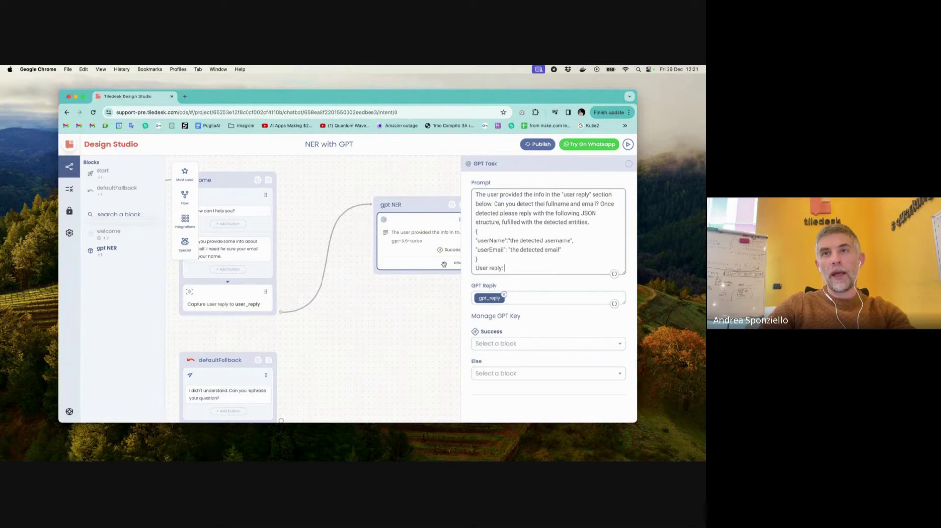
{"action": "scroll", "coordinate": [361, 310], "scroll_direction": "right", "scroll_amount": 3}
{"action": "scroll", "coordinate": [361, 310], "scroll_direction": "up", "scroll_amount": 1}
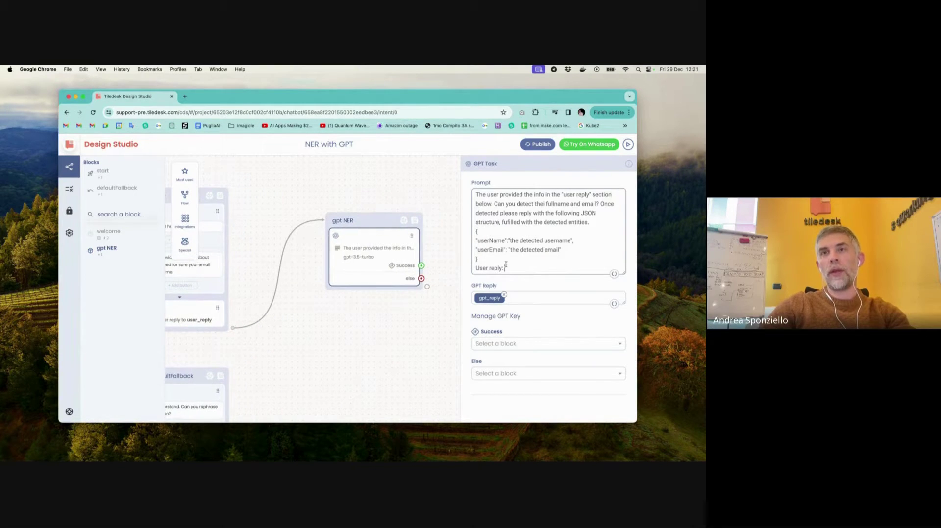
{"action": "left_click", "coordinate": [613, 273]}
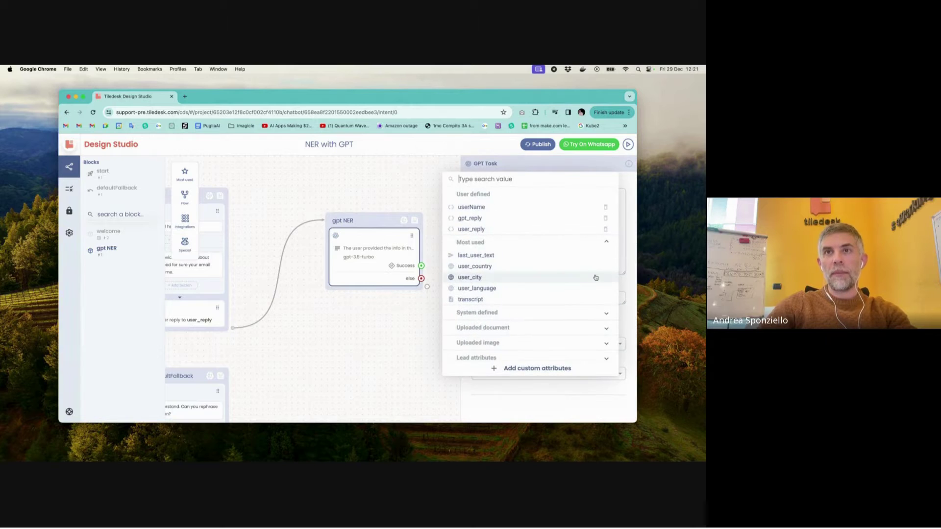
{"action": "left_click", "coordinate": [483, 229]}
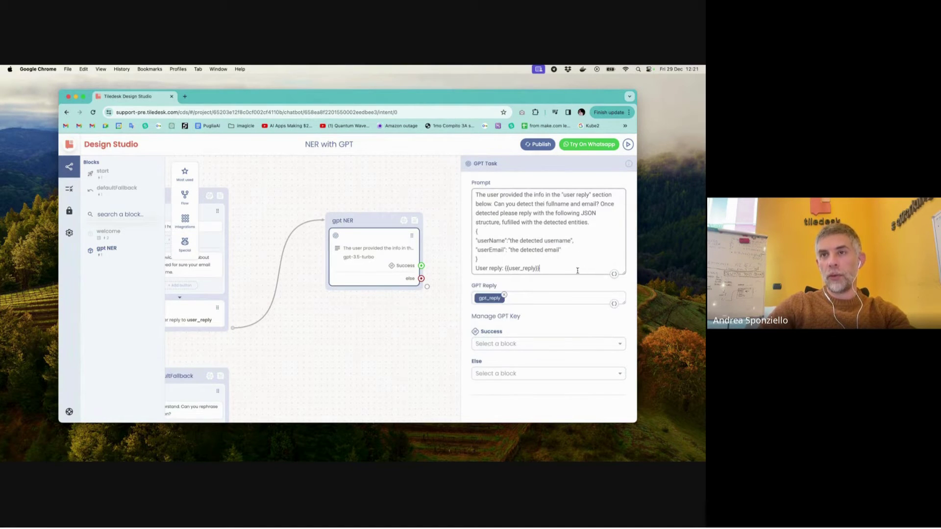
{"action": "scroll", "coordinate": [568, 322], "scroll_direction": "down", "scroll_amount": 3}
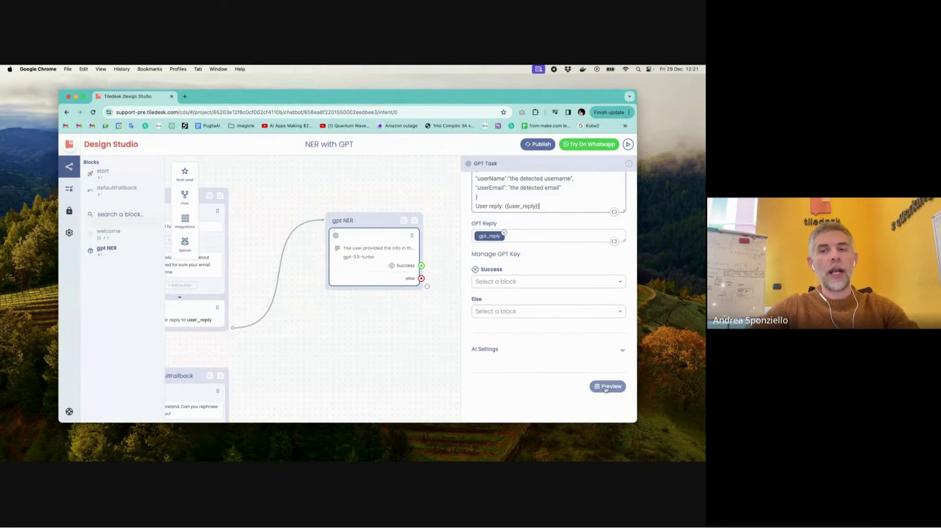
- In Preview, enter a sample reply "hi! I'm fine today thanks!" giving the user's first name, last name and email
{"action": "left_click", "coordinate": [606, 388]}
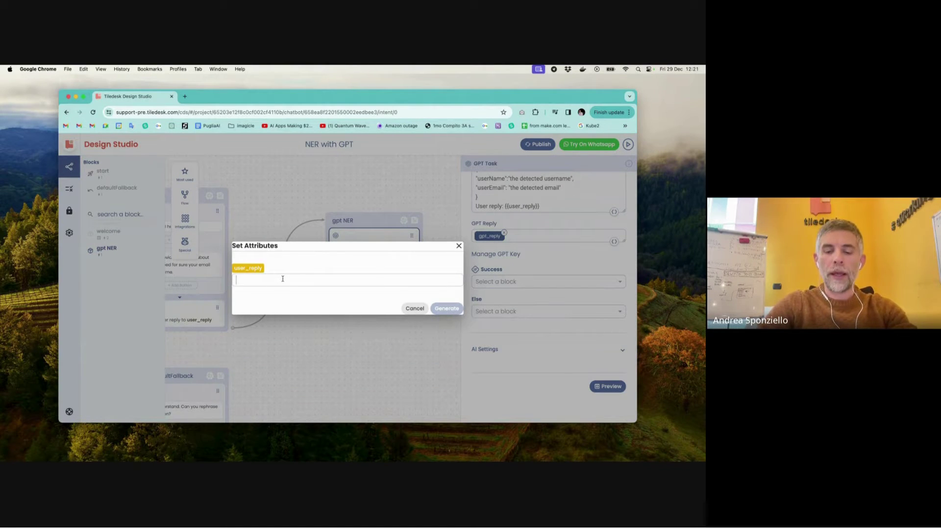
{"action": "type", "text": "hi!"}
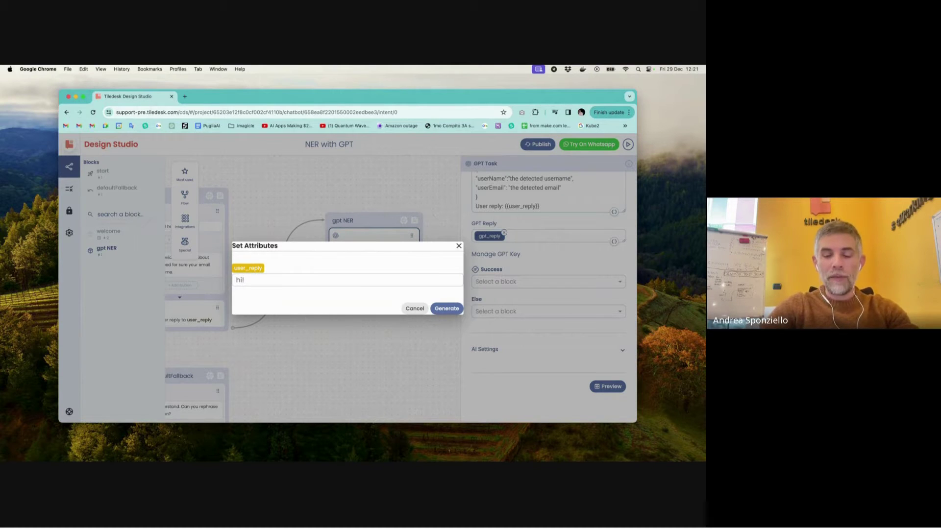
{"action": "type", "text": "I'm"}
{"action": "type", "text": " today"}
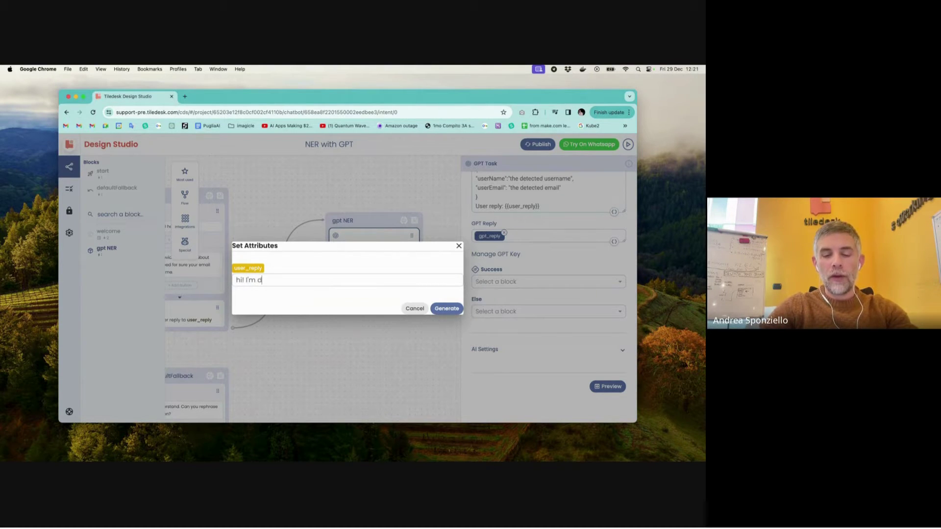
{"action": "type", "text": " thans"}
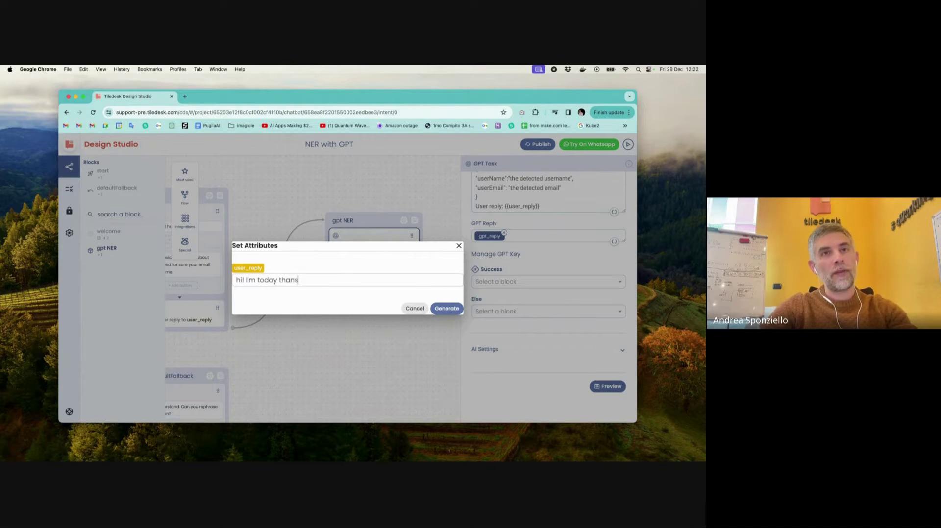
{"action": "key", "text": "BackSpace"}
{"action": "type", "text": "ks,"}
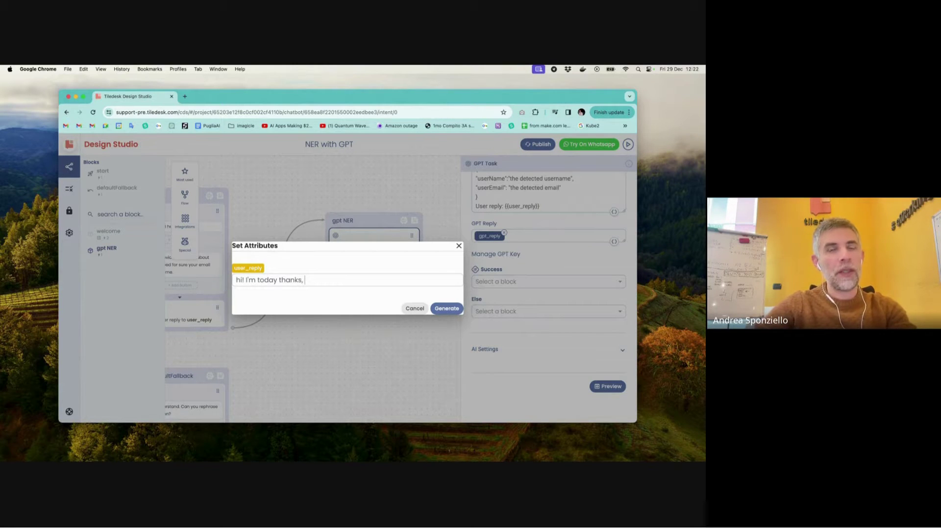
{"action": "key", "text": "BackSpace"}
{"action": "key", "text": "BackSpace"}
{"action": "type", "text": "!"}
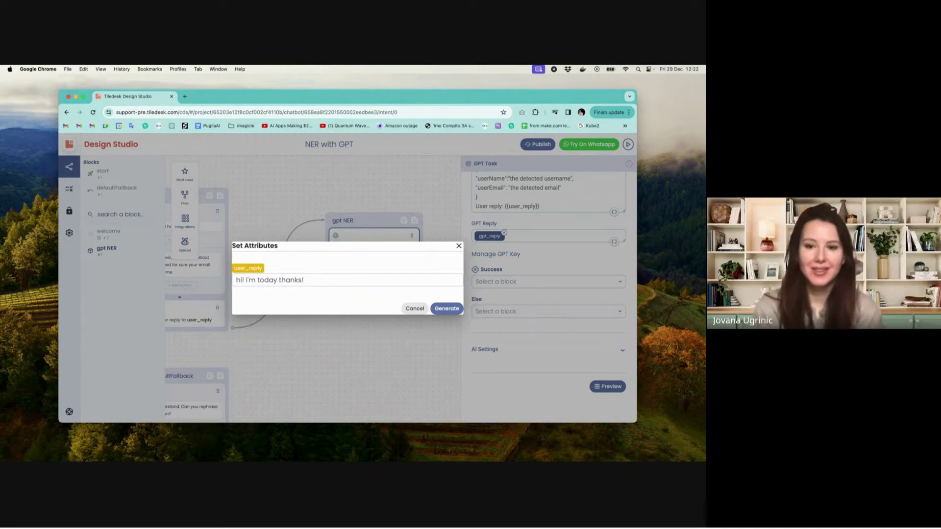
{"action": "left_click", "coordinate": [258, 281]}
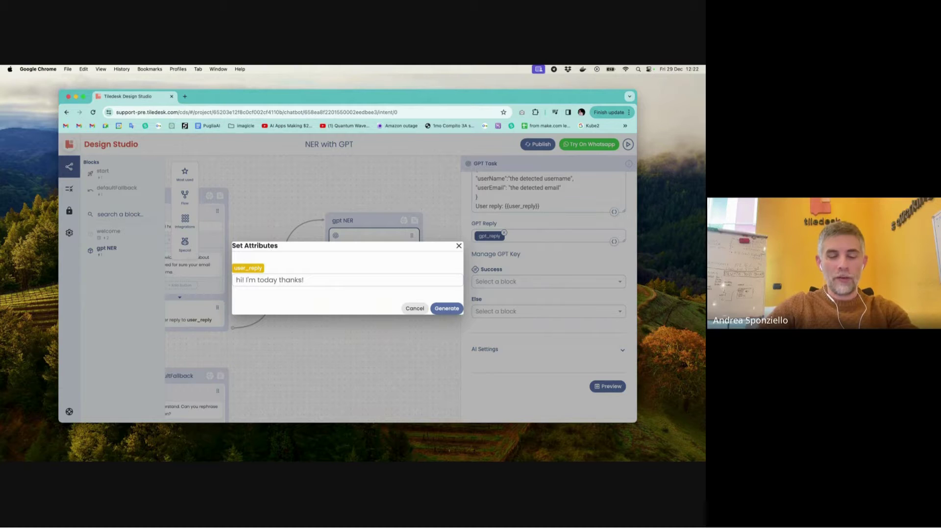
{"action": "type", "text": "fine"}
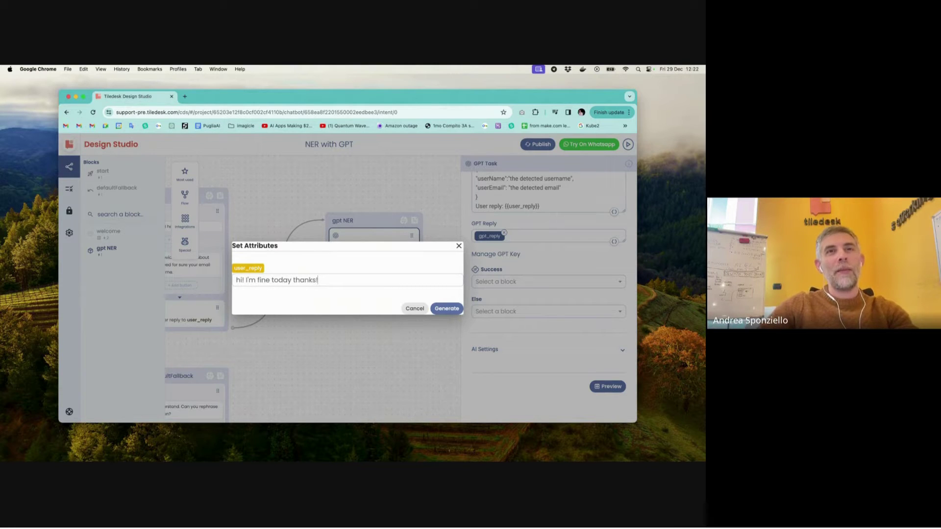
{"action": "left_click", "coordinate": [320, 281]}
{"action": "type", "text": "My name is"}
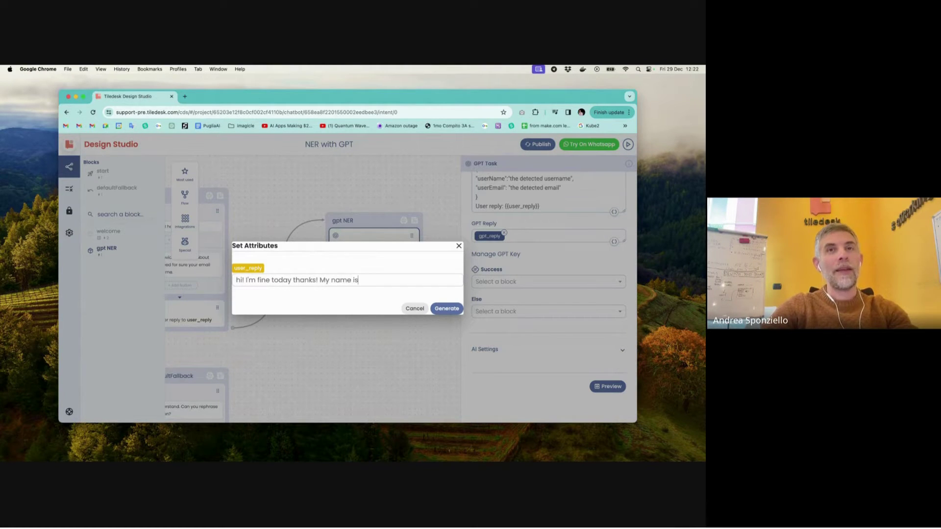
{"action": "type", "text": " andrea and "}
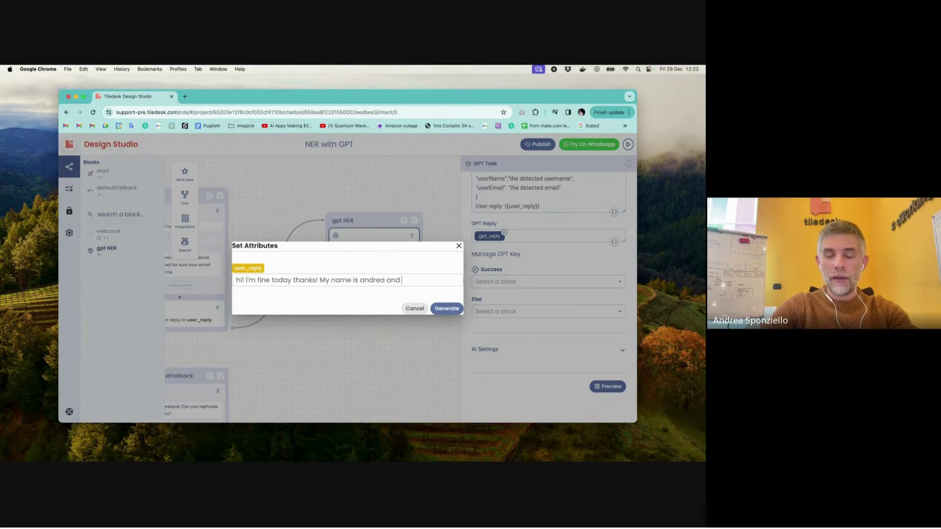
{"action": "type", "text": "my lastname "}
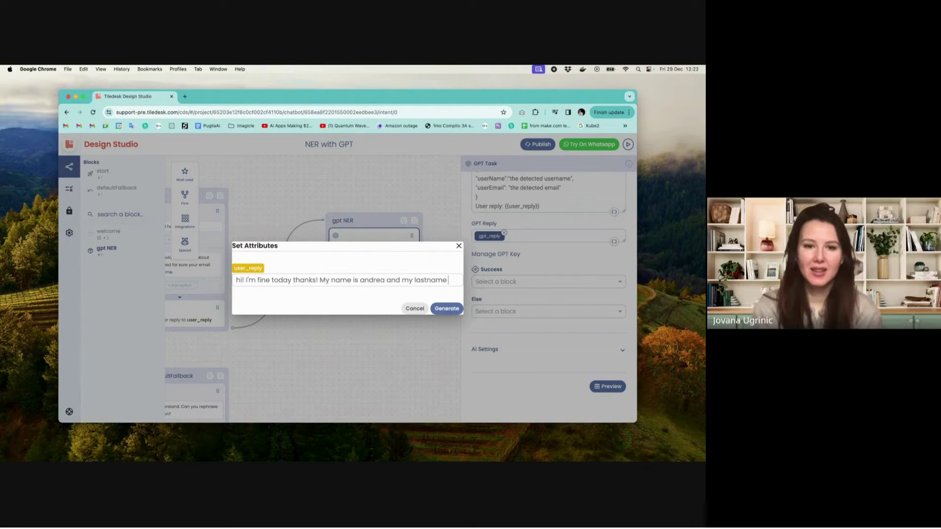
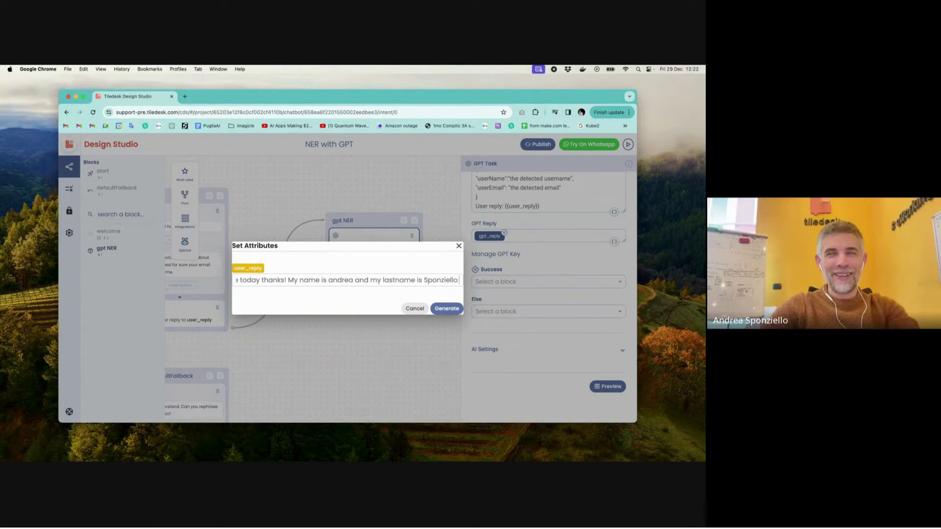
{"action": "type", "text": " and my"}
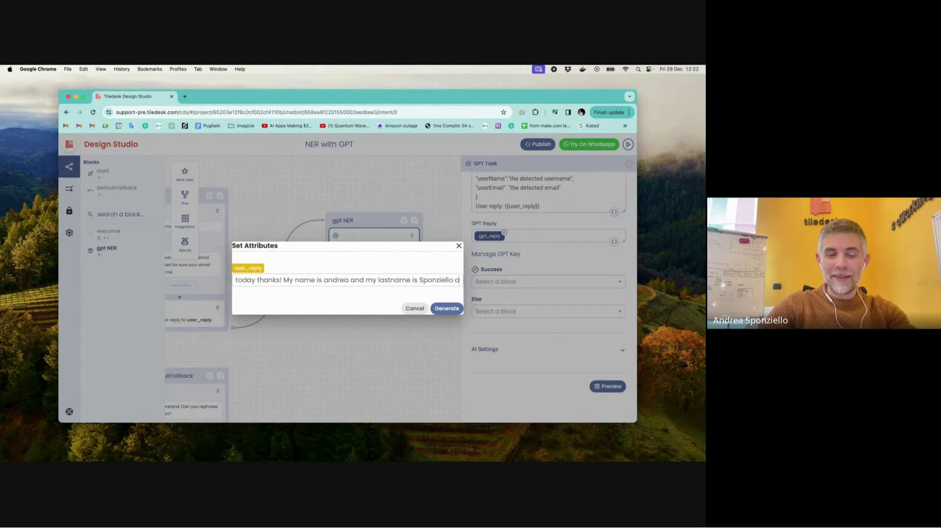
{"action": "type", "text": " email"}
{"action": "key", "text": "BackSpace"}
{"action": "key", "text": "BackSpace"}
{"action": "key", "text": "BackSpace"}
{"action": "key", "text": "BackSpace"}
{"action": "key", "text": "BackSpace"}
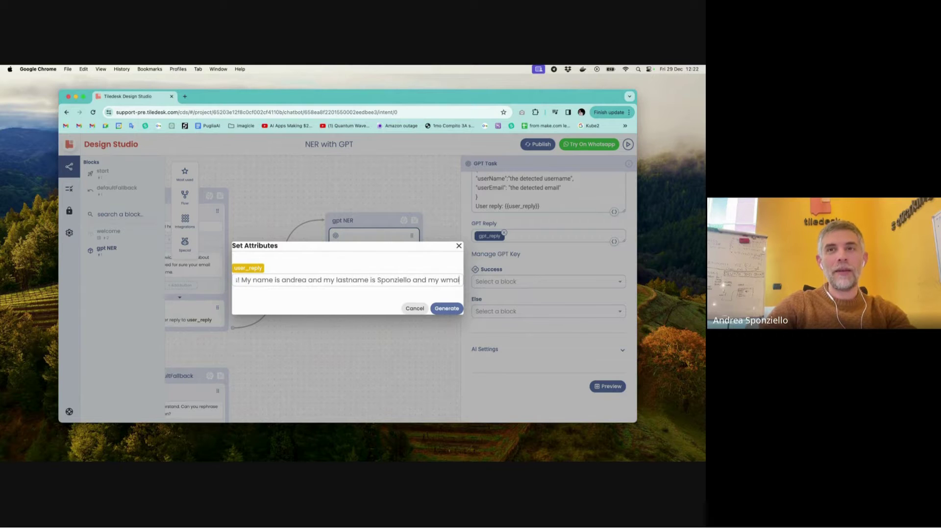
{"action": "type", "text": "email"}
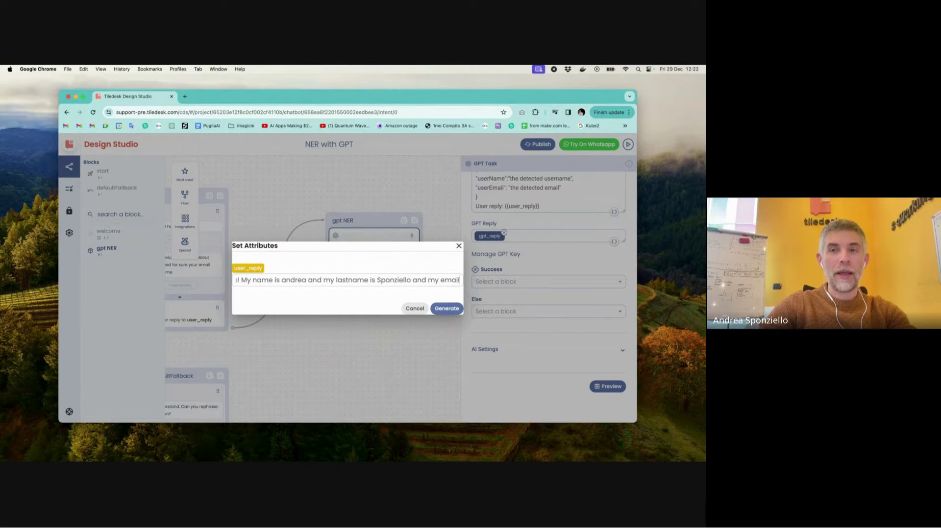
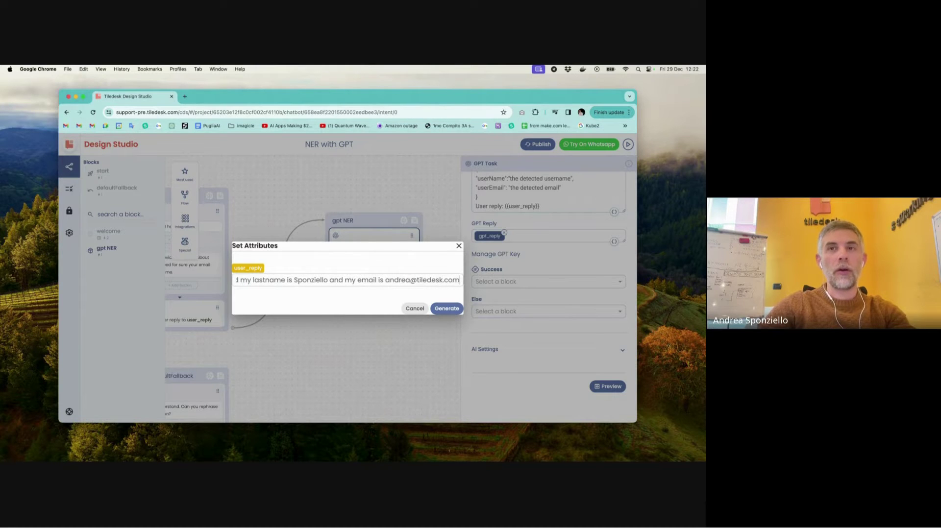
- Generate the preview and check the answer JSON holds the detected userName and userEmail
{"action": "left_click", "coordinate": [455, 309]}
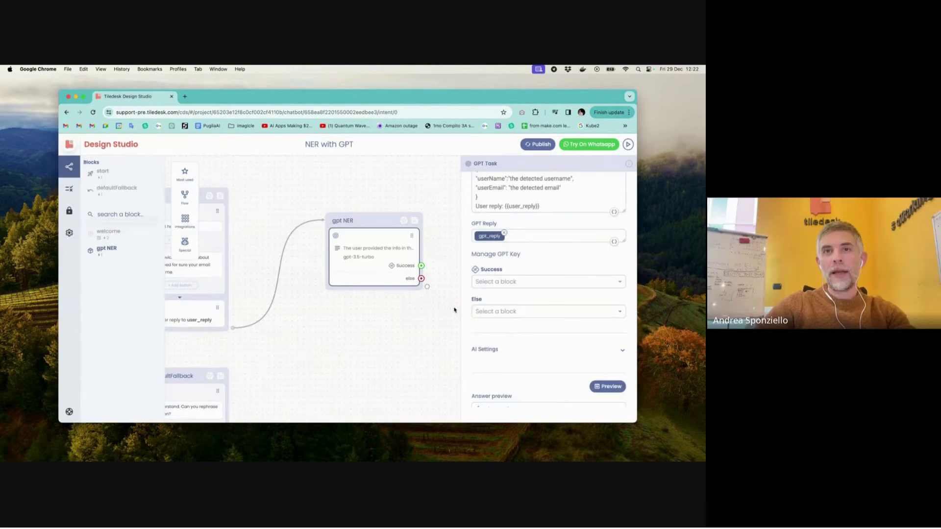
{"action": "scroll", "coordinate": [525, 330], "scroll_direction": "down", "scroll_amount": 2}
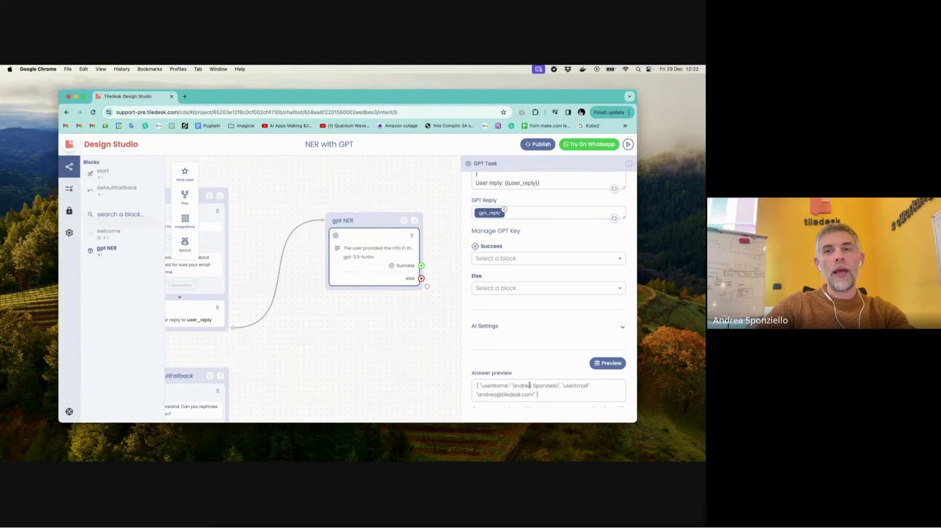
{"action": "scroll", "coordinate": [529, 386], "scroll_direction": "down", "scroll_amount": 1}
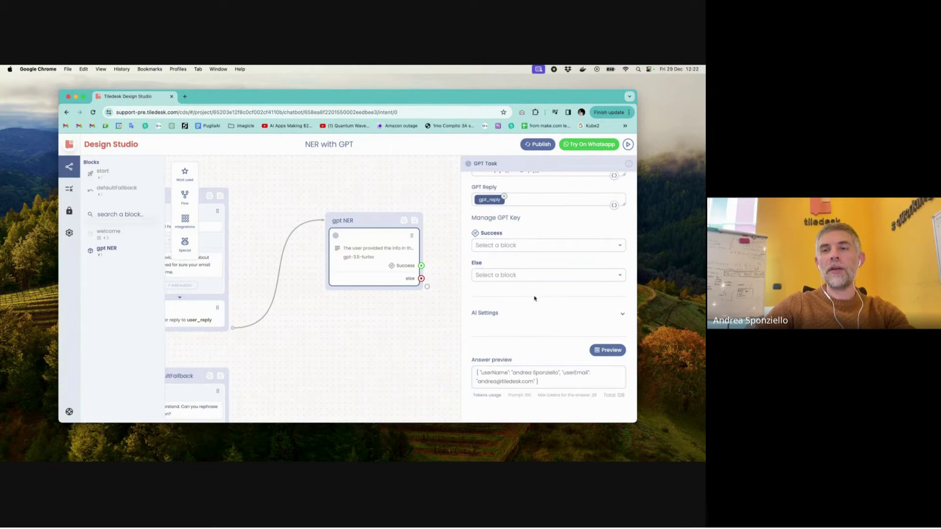
{"action": "left_click_drag", "start_coordinate": [540, 384], "coordinate": [476, 374]}
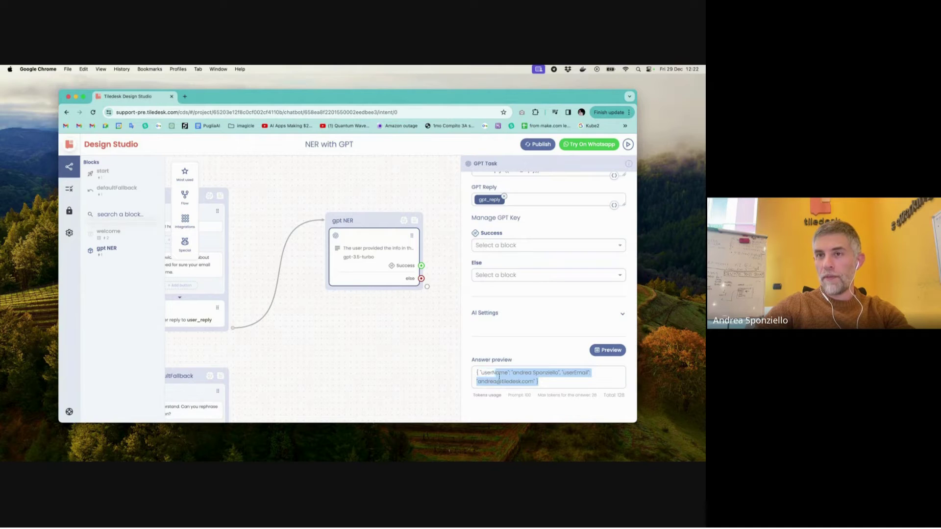
{"action": "left_click", "coordinate": [535, 382]}
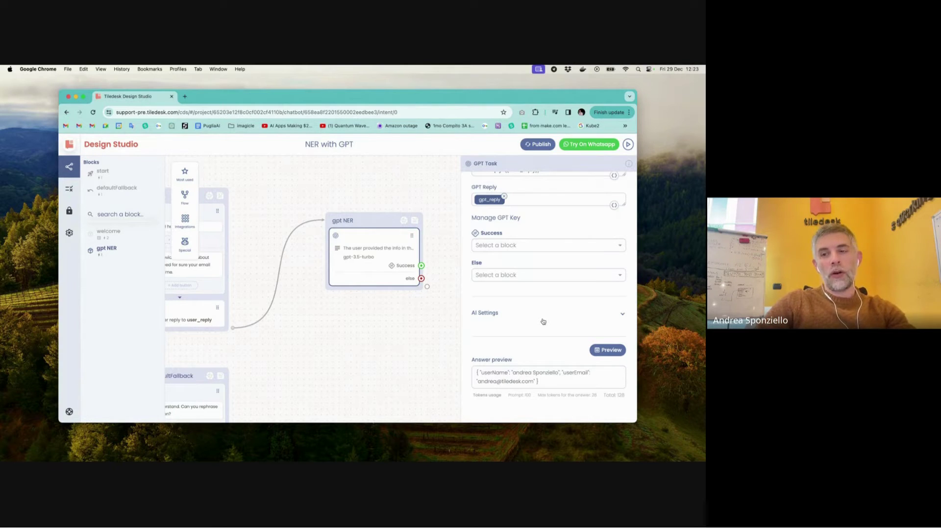
{"action": "scroll", "coordinate": [543, 319], "scroll_direction": "up", "scroll_amount": 4}
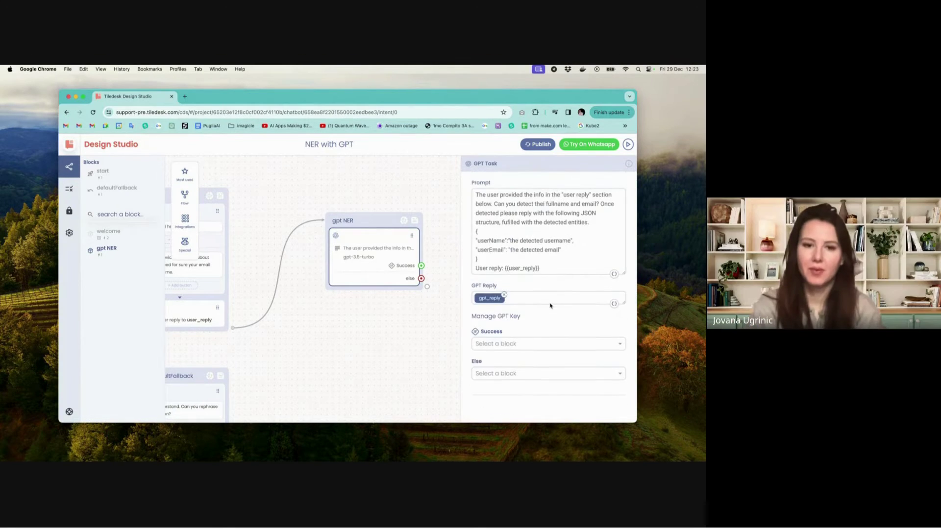
- Append a prompt sentence telling GPT to fill any info the user didn't provide with "N/A"
{"action": "left_click", "coordinate": [593, 223]}
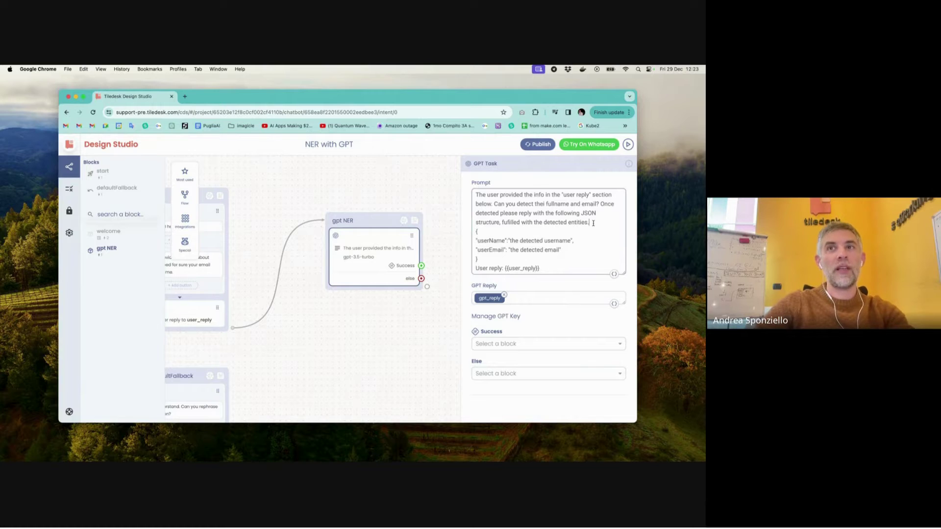
{"action": "type", "text": "Plea"}
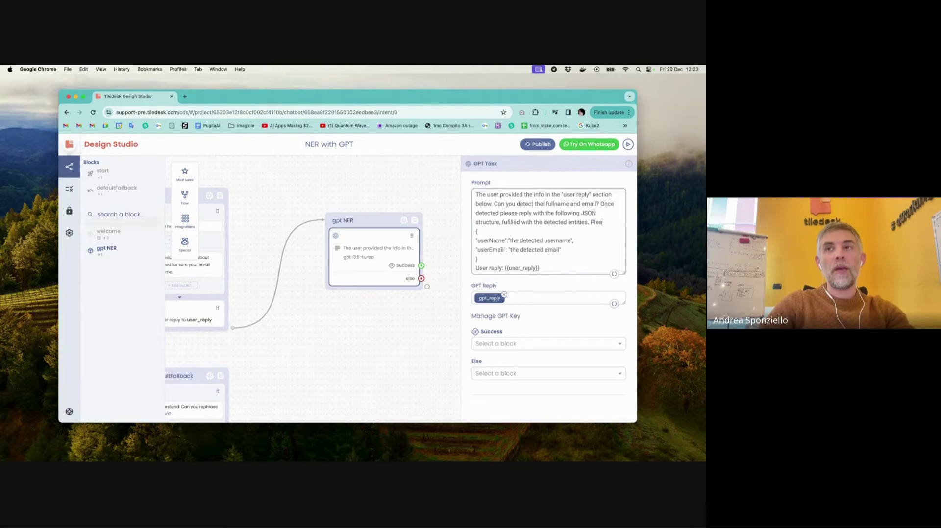
{"action": "type", "text": "se when "}
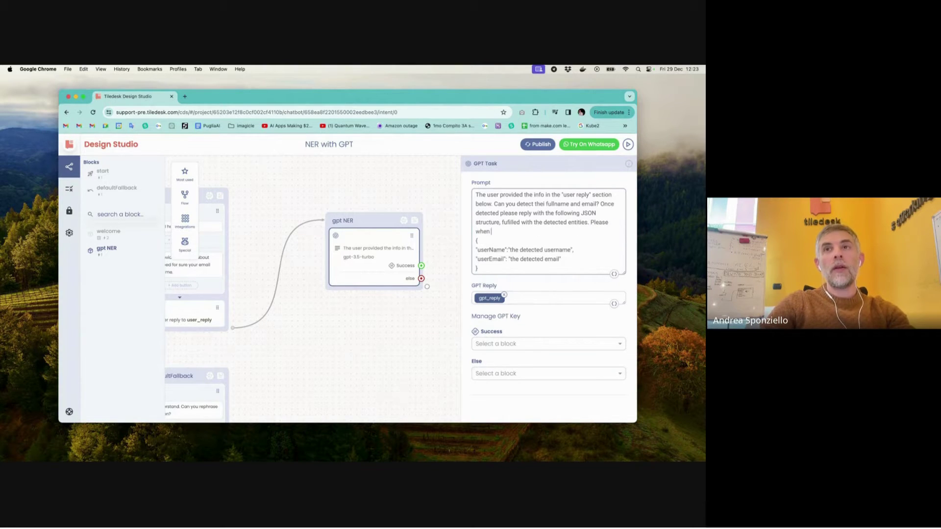
{"action": "type", "text": "the user d"}
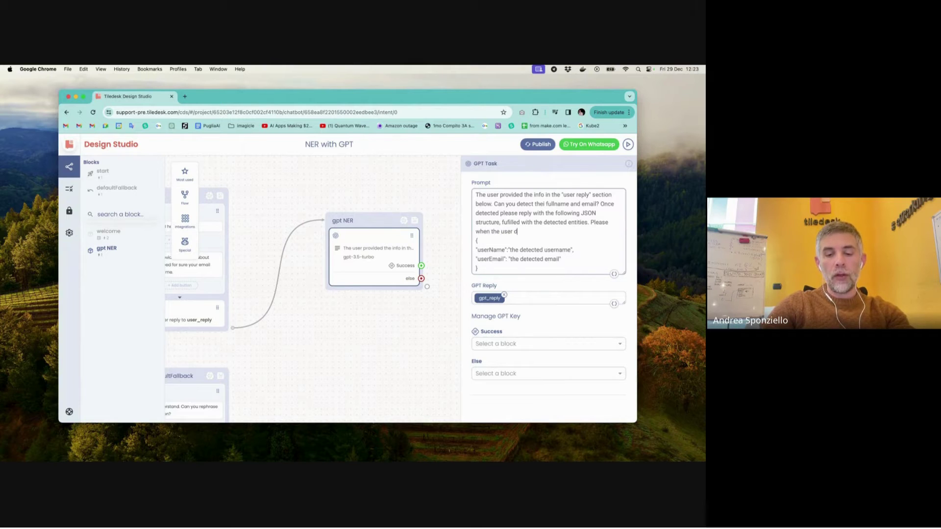
{"action": "type", "text": "on't provi"}
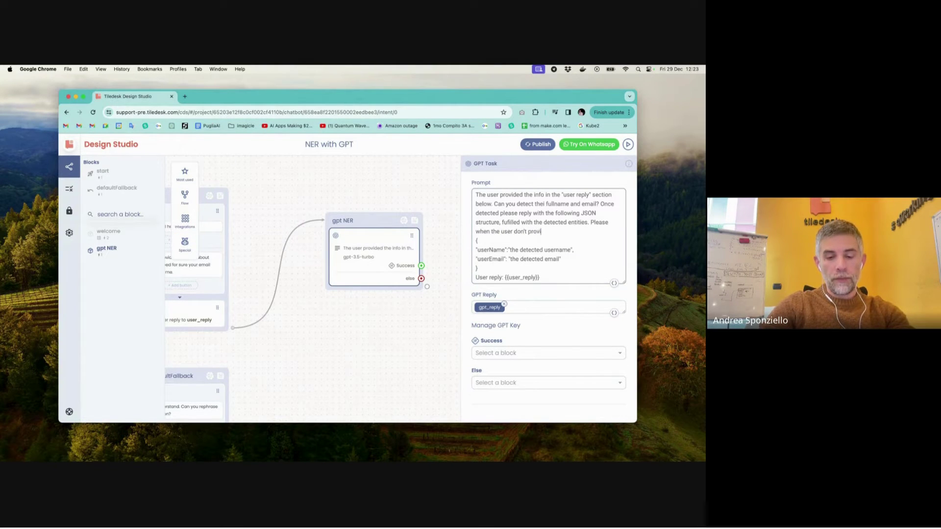
{"action": "type", "text": "de some of"}
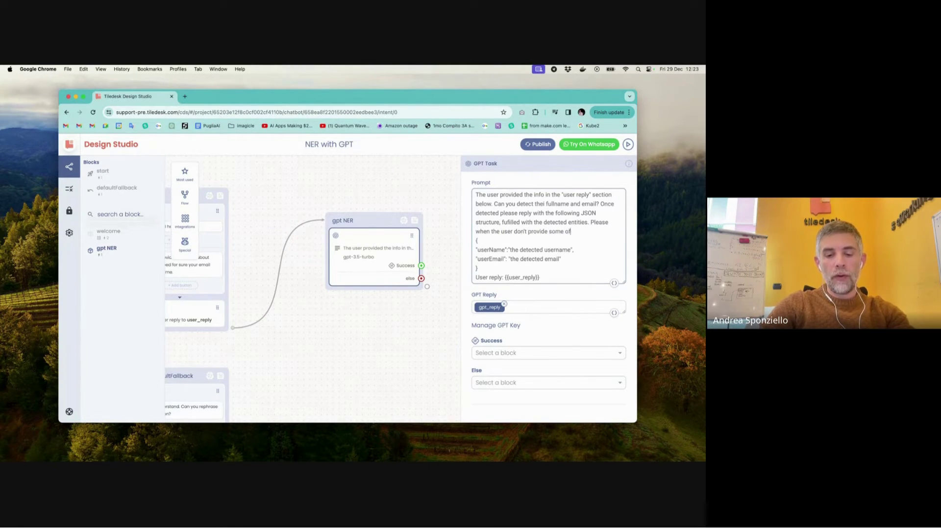
{"action": "type", "text": " the prev"}
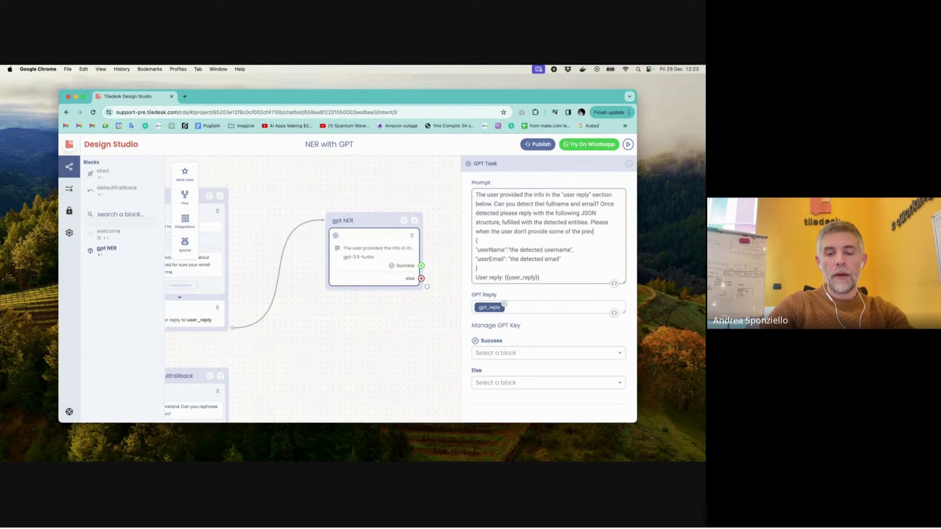
{"action": "type", "text": "ious in"}
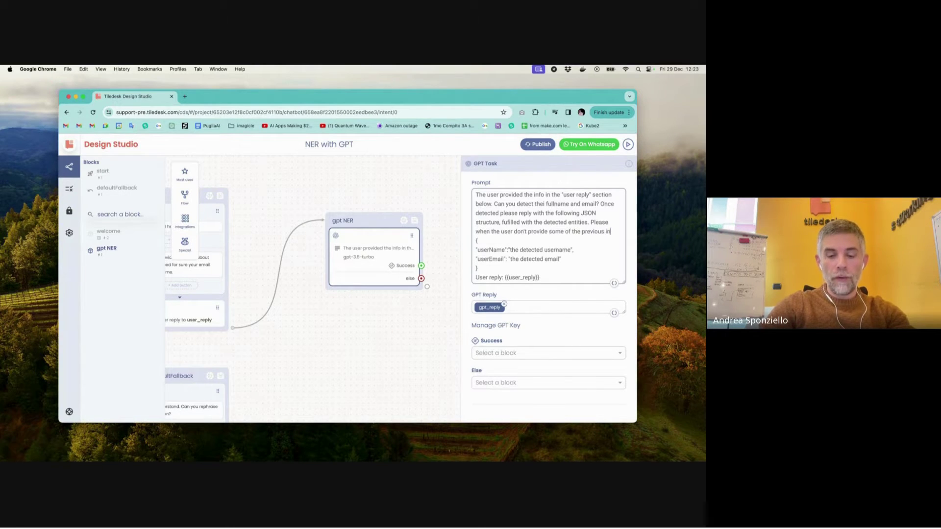
{"action": "type", "text": "fo fulf"}
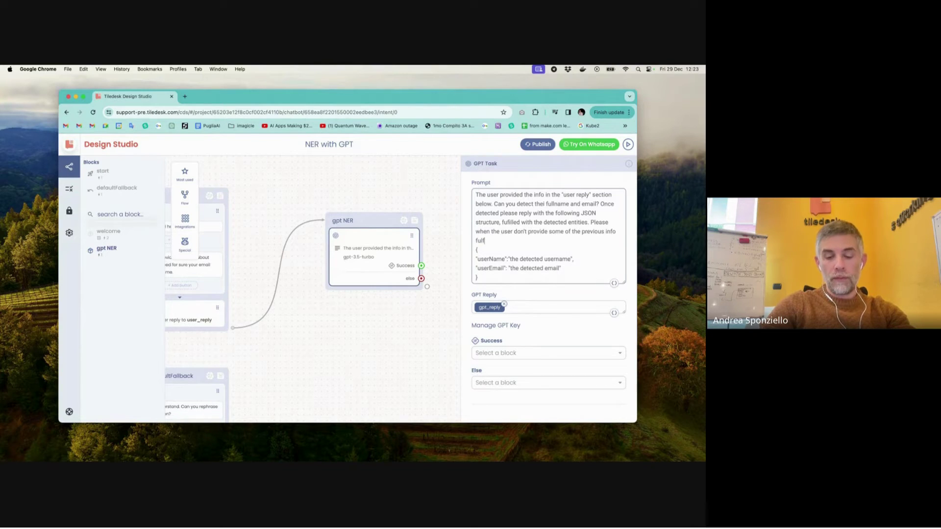
{"action": "type", "text": "ill the cor"}
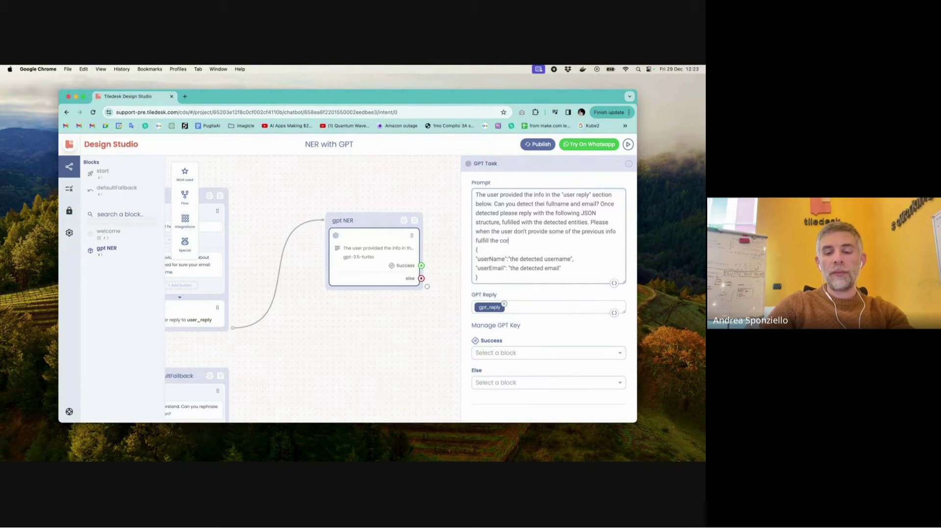
{"action": "type", "text": "risponde"}
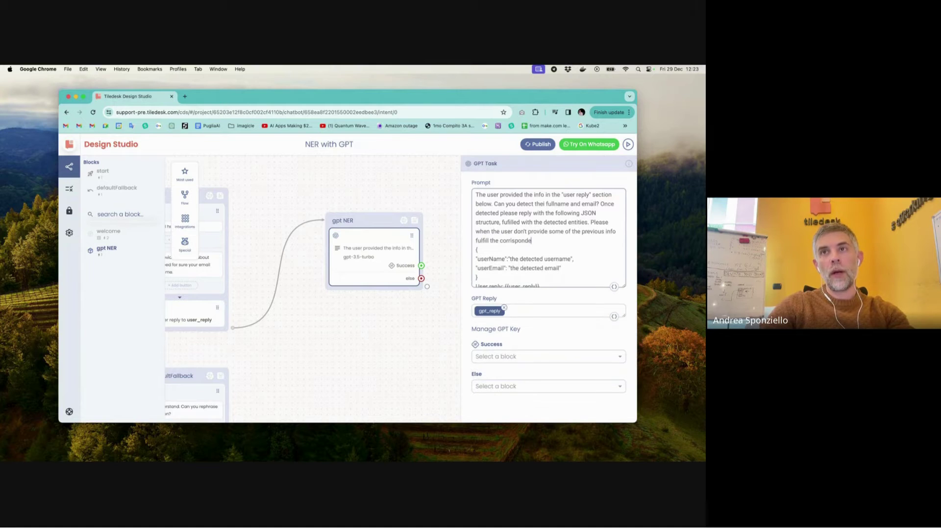
{"action": "type", "text": "nt one"}
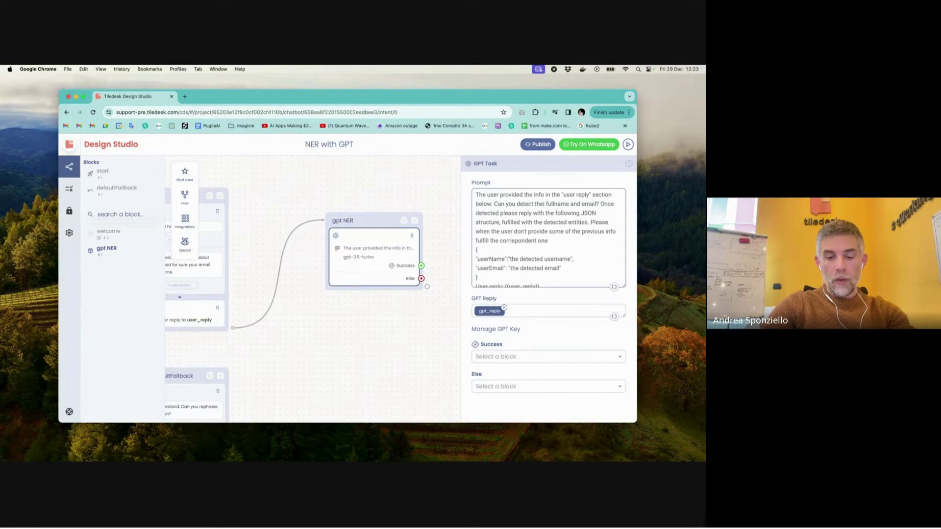
{"action": "type", "text": " with \"N/A"}
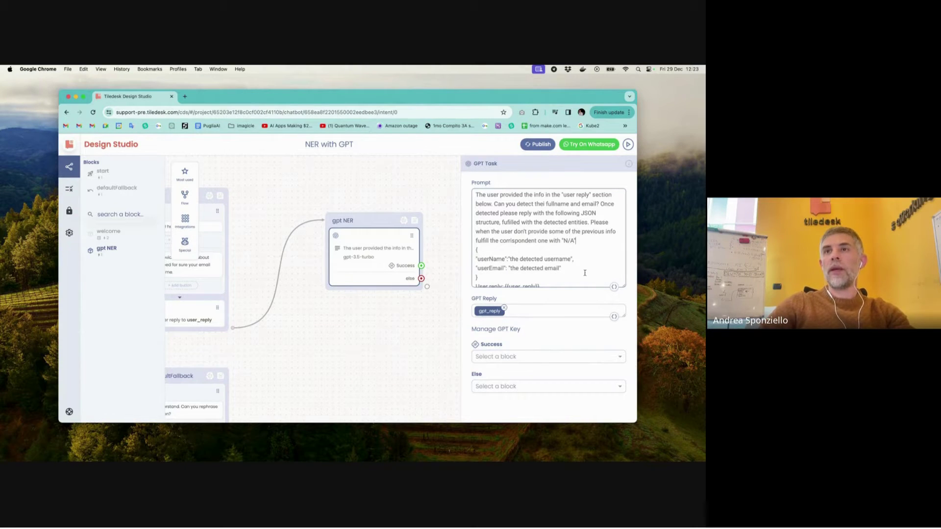
{"action": "scroll", "coordinate": [583, 270], "scroll_direction": "down", "scroll_amount": 1}
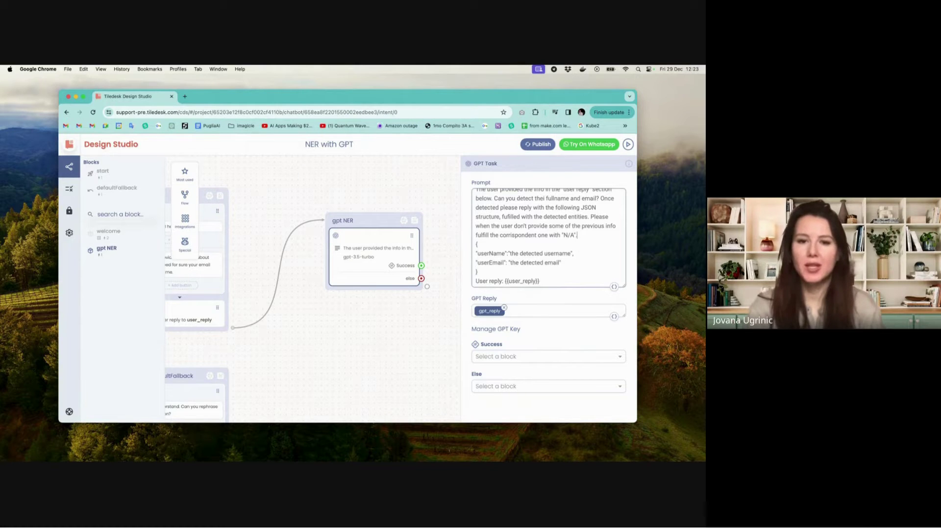
{"action": "left_click", "coordinate": [590, 218]}
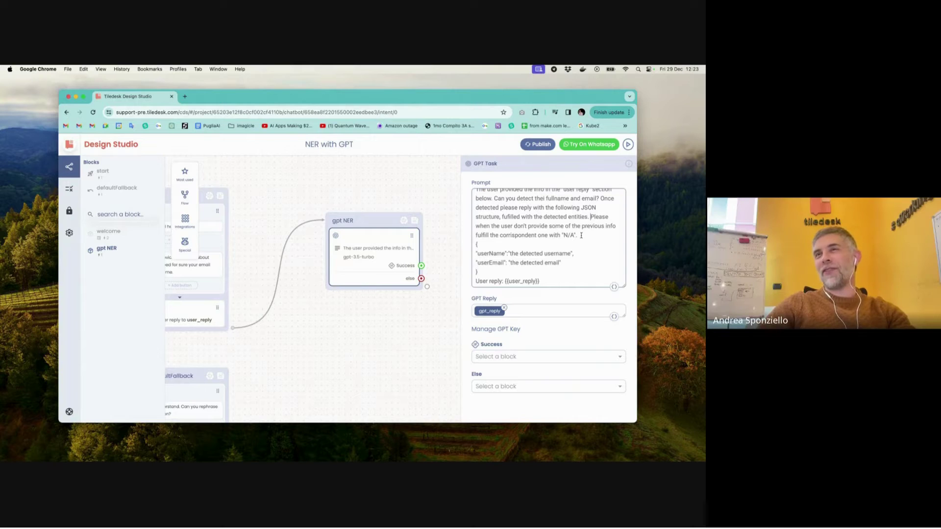
{"action": "mouse_move", "coordinate": [582, 236]}
{"action": "left_mouse_down"}
{"action": "mouse_move", "coordinate": [591, 217]}
{"action": "mouse_move", "coordinate": [579, 235]}
{"action": "left_mouse_up"}
{"action": "left_click", "coordinate": [591, 217]}
- Remove the email from the sample reply and generate, getting "N/A" for userEmail
{"action": "left_click", "coordinate": [590, 218]}
{"action": "left_click", "coordinate": [498, 202], "text": "shift"}
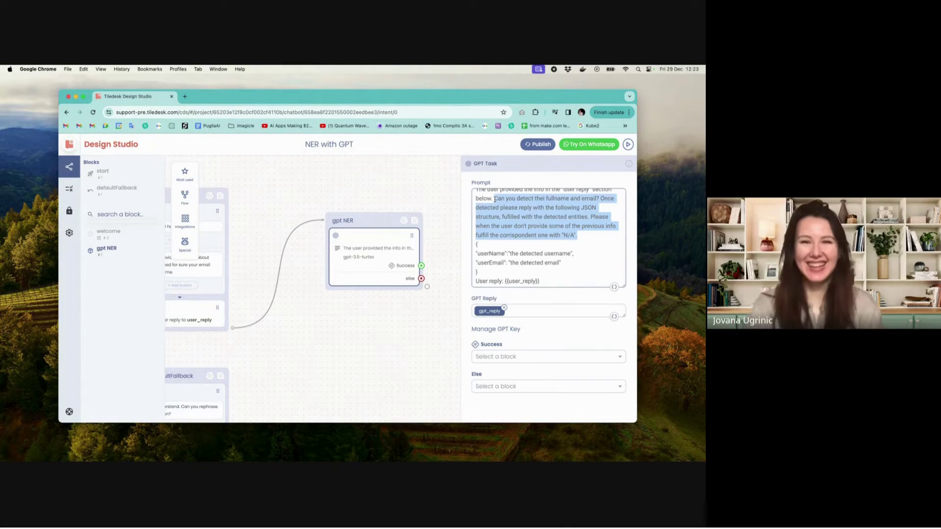
{"action": "left_click", "coordinate": [596, 389]}
{"action": "scroll", "coordinate": [596, 390], "scroll_direction": "down", "scroll_amount": 3}
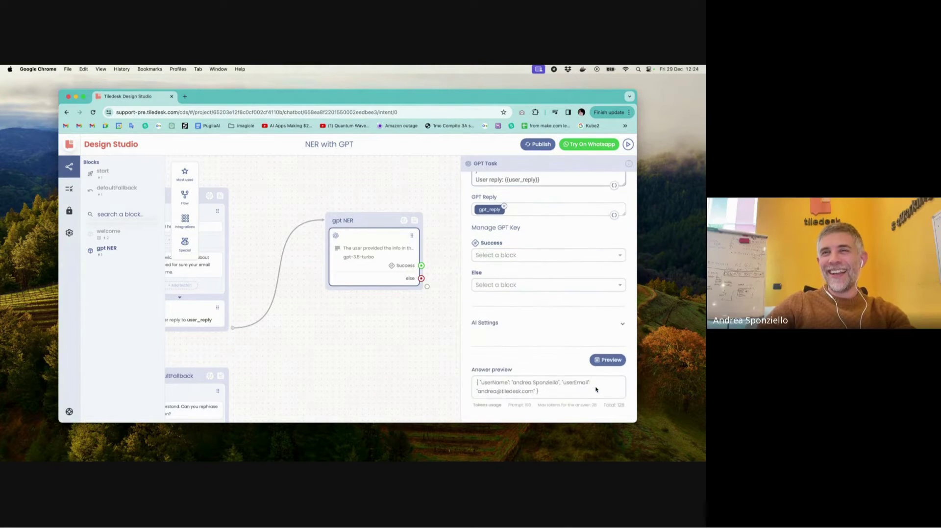
{"action": "left_click", "coordinate": [612, 360]}
{"action": "scroll", "coordinate": [612, 362], "scroll_direction": "down", "scroll_amount": 1}
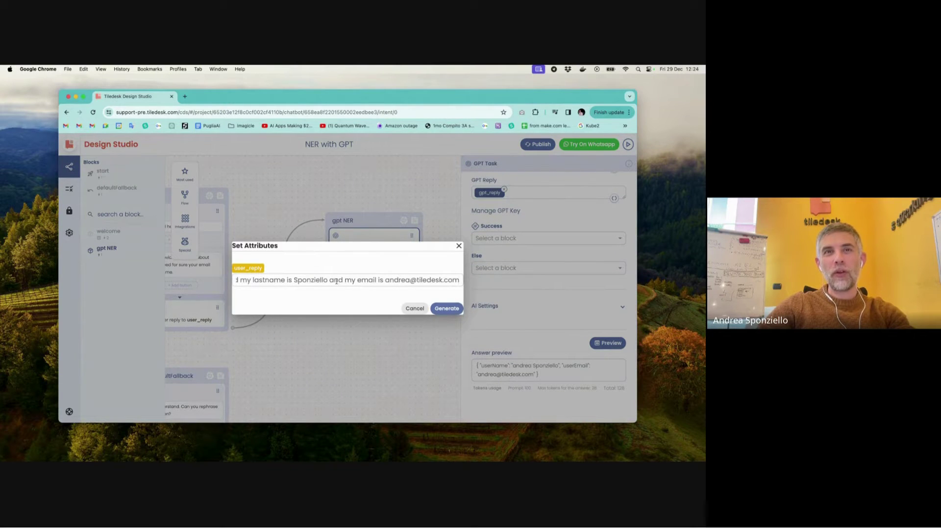
{"action": "left_click_drag", "start_coordinate": [328, 281], "coordinate": [461, 280]}
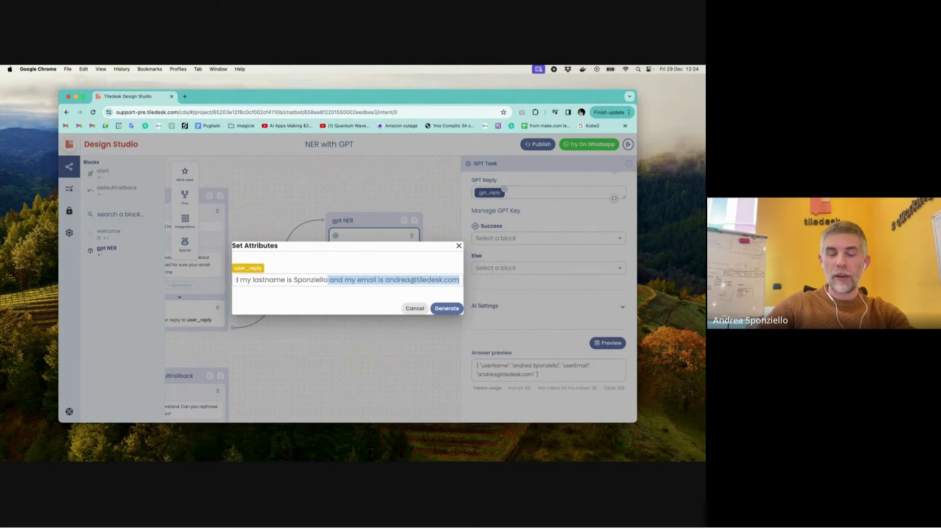
{"action": "left_click", "coordinate": [447, 309]}
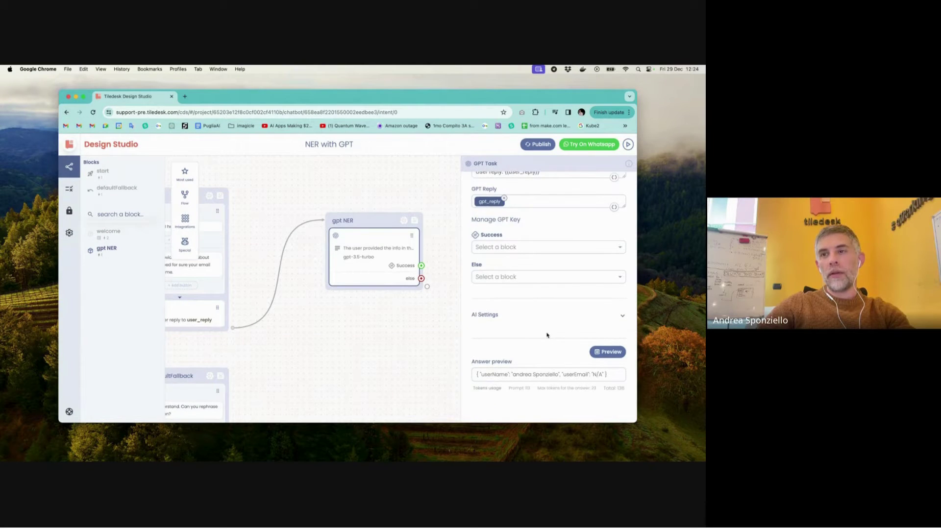
{"action": "left_click_drag", "start_coordinate": [602, 374], "coordinate": [591, 374]}
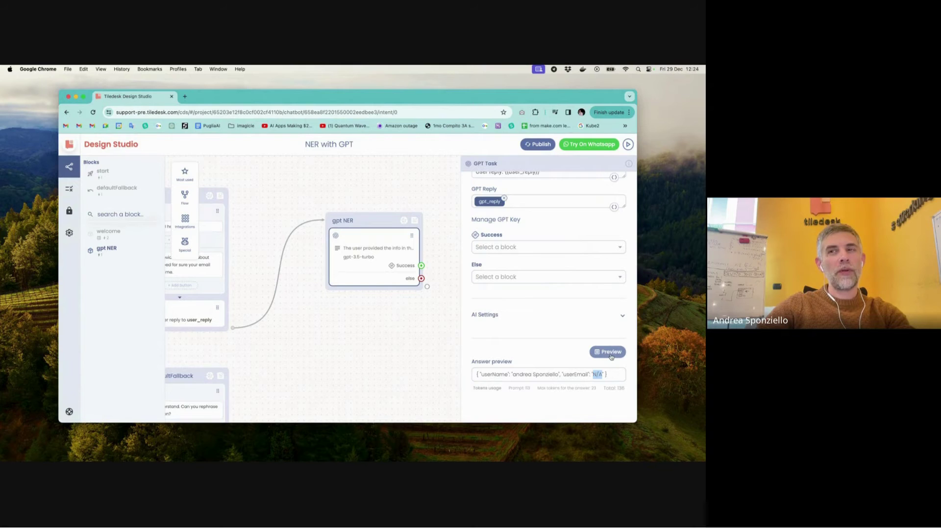
- Also remove the name sentence and regenerate, getting "N/A" for both userName and userEmail
{"action": "left_click", "coordinate": [610, 353]}
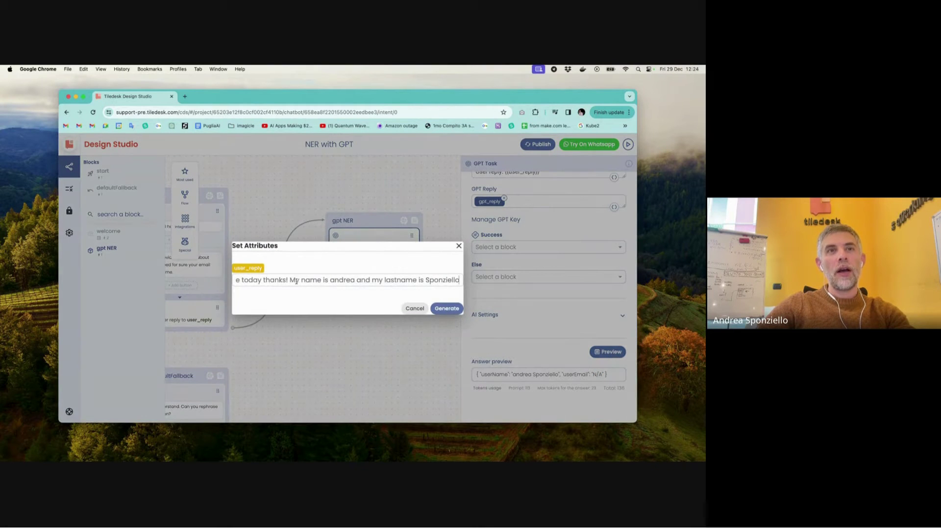
{"action": "left_click_drag", "start_coordinate": [288, 280], "coordinate": [501, 285]}
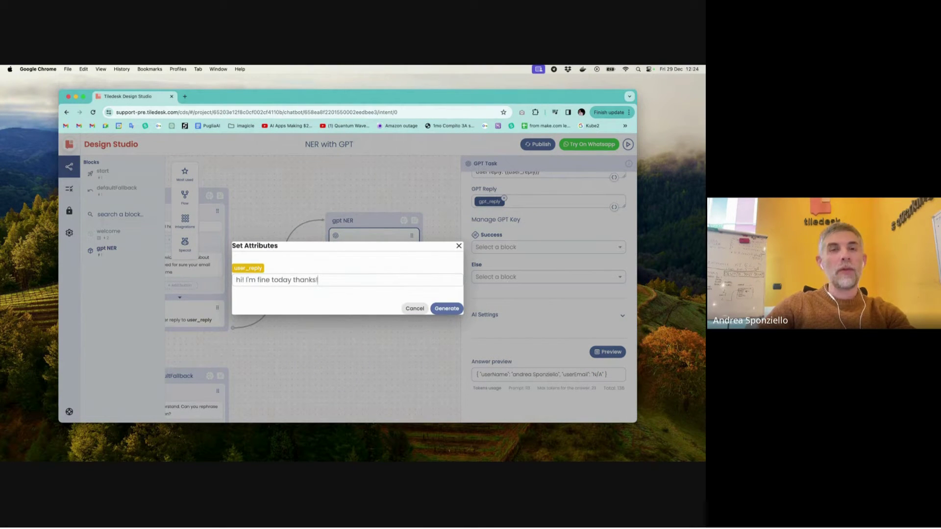
{"action": "left_click", "coordinate": [447, 309]}
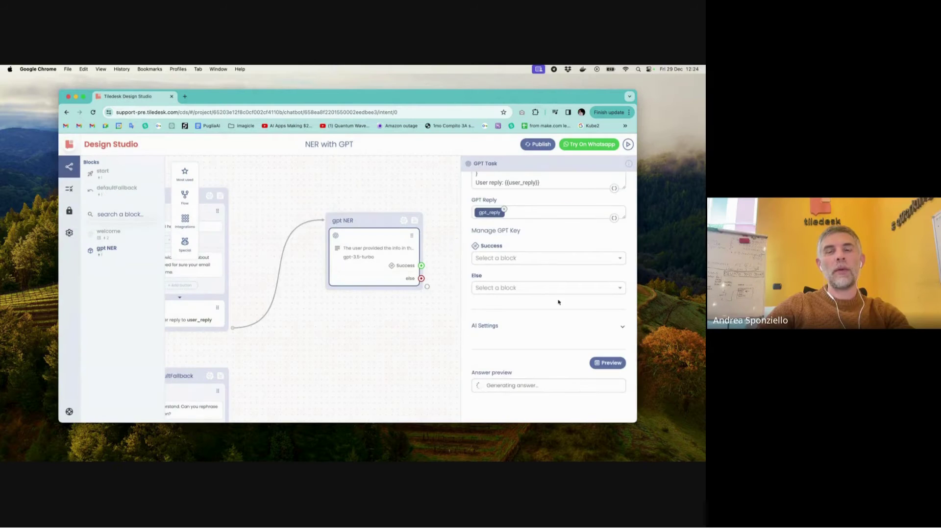
{"action": "left_click_drag", "start_coordinate": [579, 376], "coordinate": [476, 375]}
{"action": "left_click", "coordinate": [579, 374]}
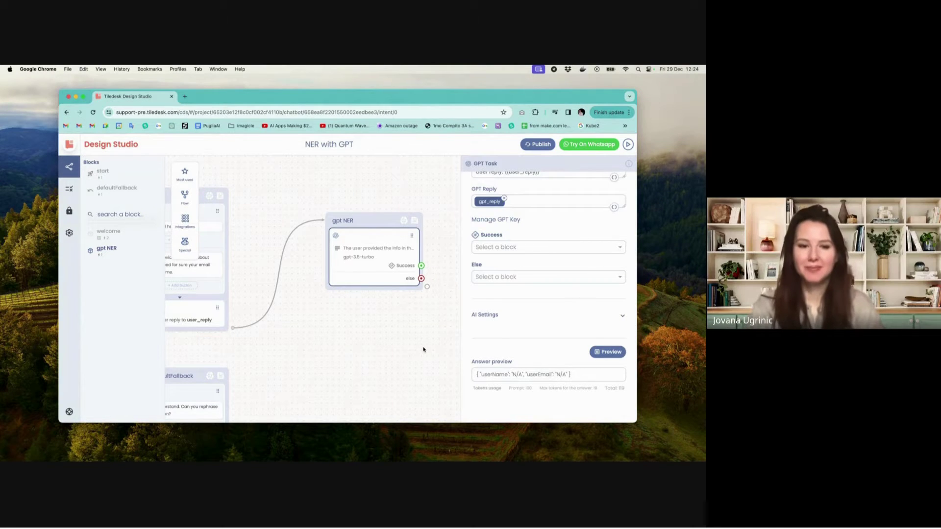
- Add a reply block, untitled_block_1, connected to gpt NER's Success outcome
{"action": "scroll", "coordinate": [425, 347], "scroll_direction": "right", "scroll_amount": 5}
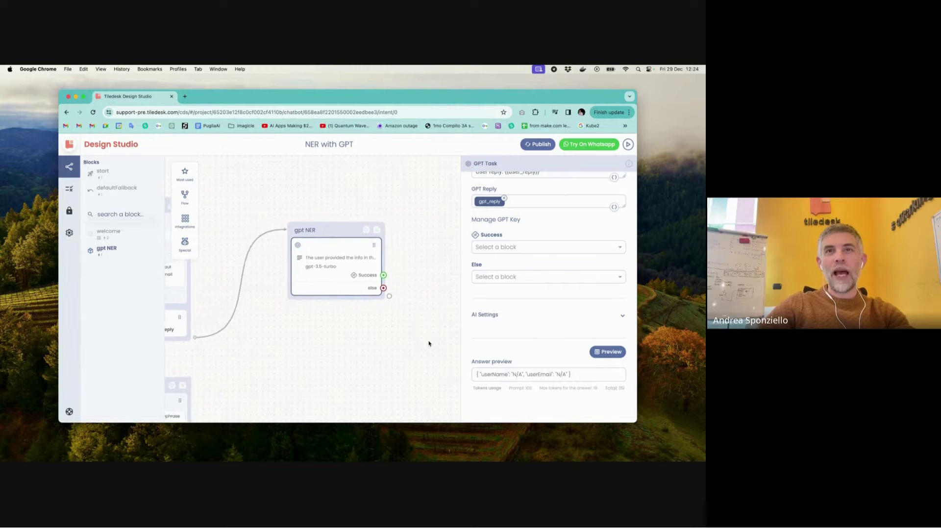
{"action": "scroll", "coordinate": [429, 344], "scroll_direction": "right", "scroll_amount": 3}
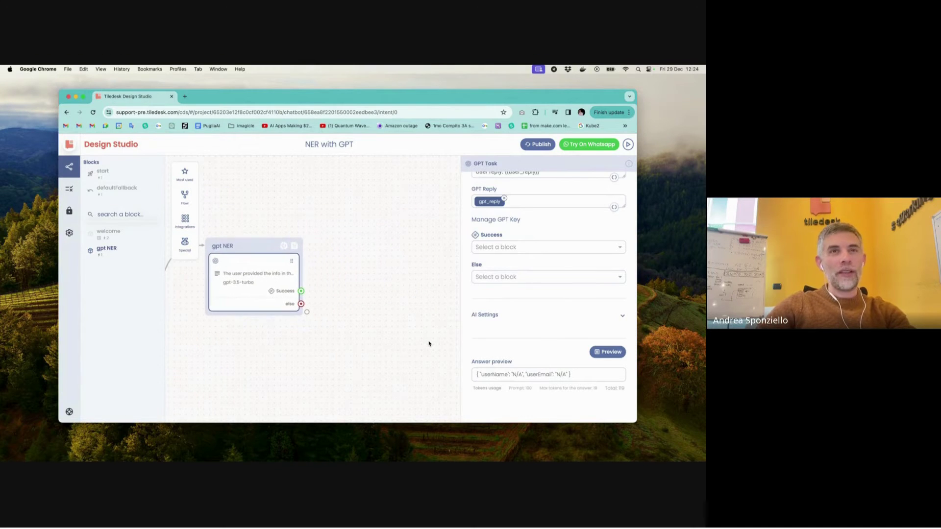
{"action": "scroll", "coordinate": [429, 344], "scroll_direction": "up", "scroll_amount": 1}
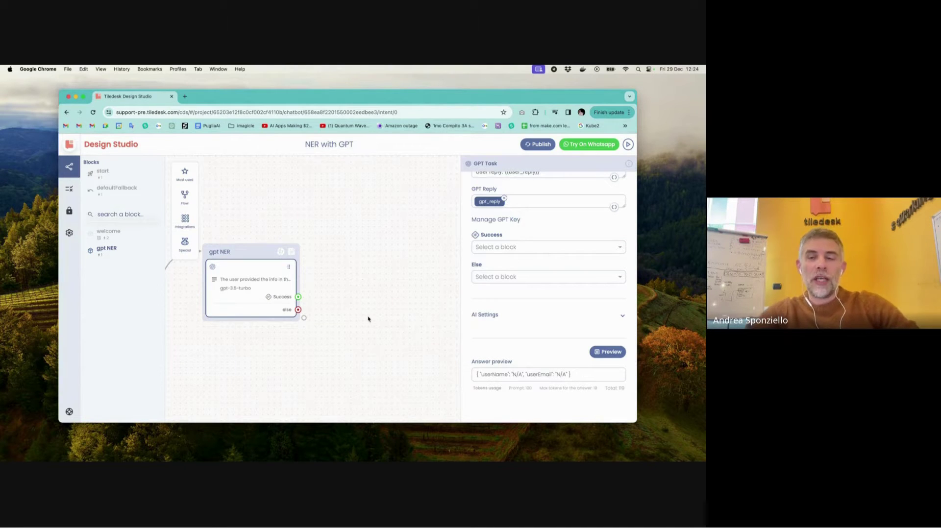
{"action": "scroll", "coordinate": [368, 319], "scroll_direction": "right", "scroll_amount": 2}
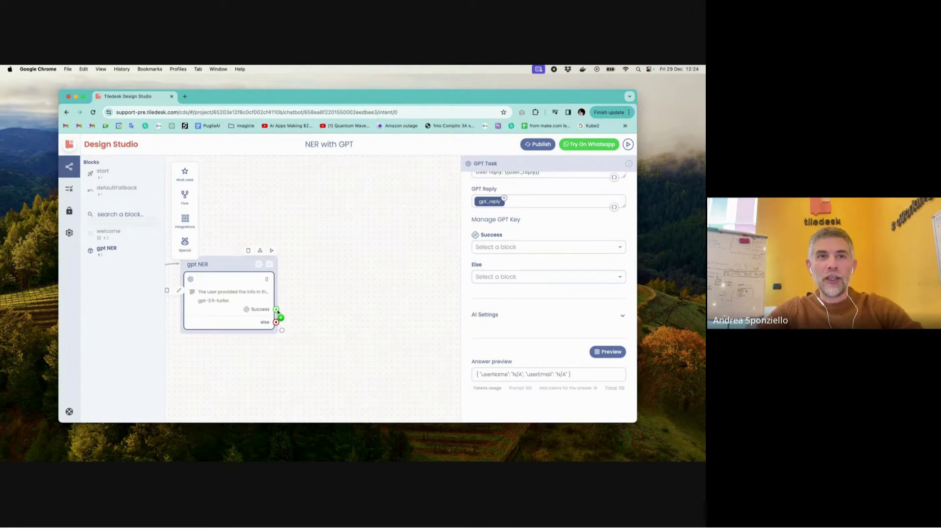
{"action": "left_click_drag", "start_coordinate": [276, 310], "coordinate": [377, 222]}
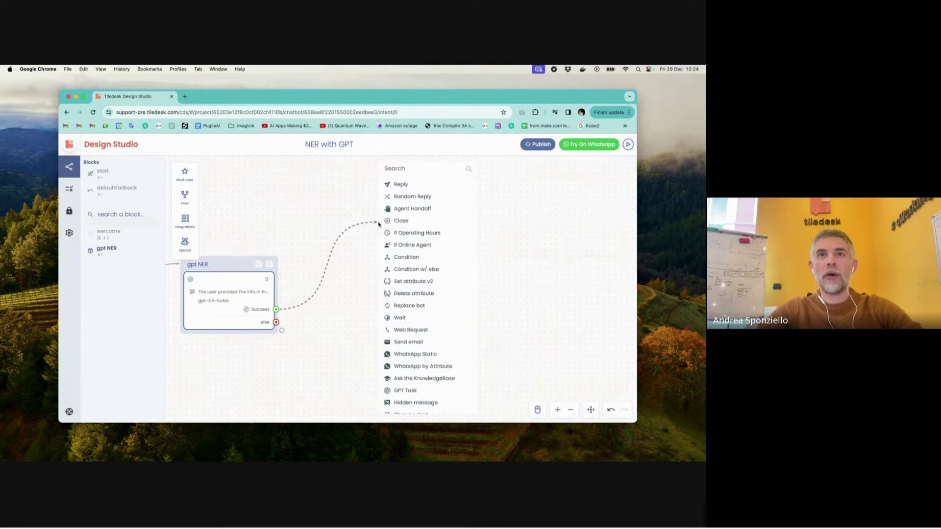
{"action": "left_click", "coordinate": [411, 185]}
{"action": "left_click", "coordinate": [441, 263]}
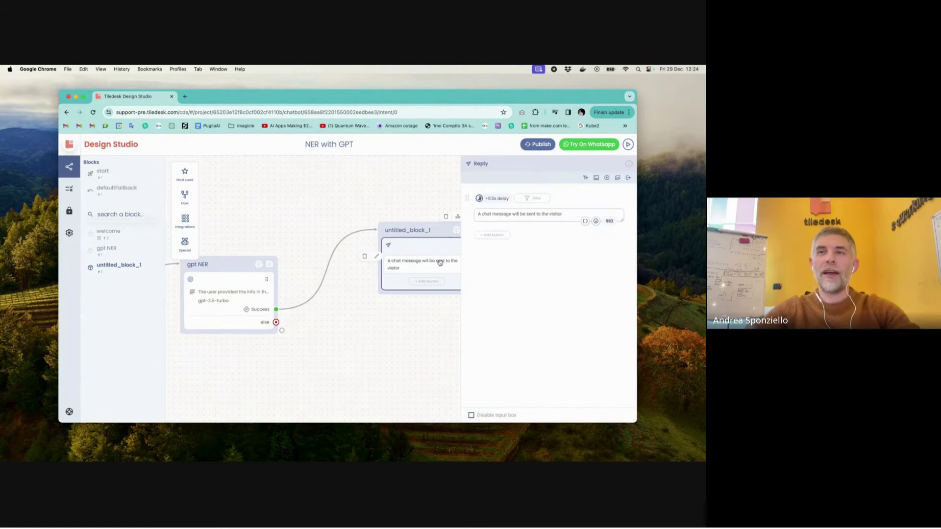
- Replace the default reply text with "Hi {{gpt_reply.userName}}"
{"action": "left_click", "coordinate": [577, 212]}
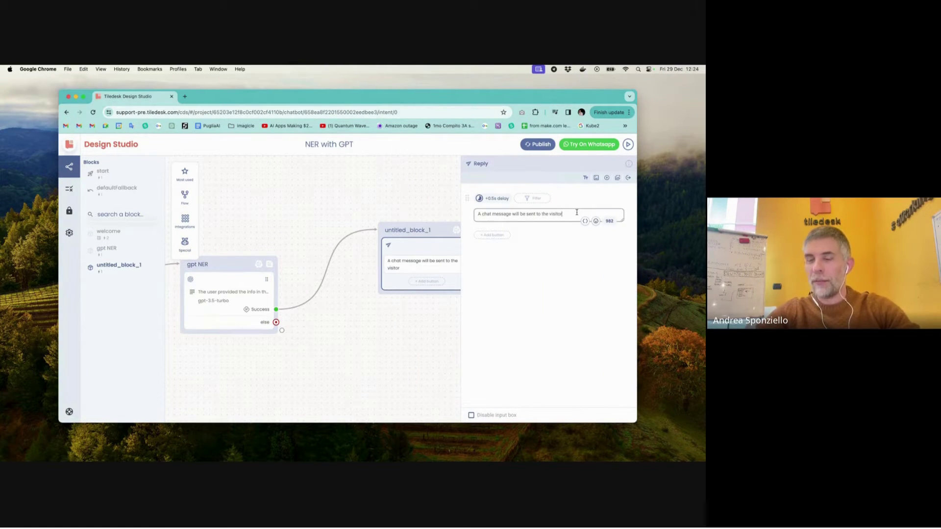
{"action": "left_click_drag", "start_coordinate": [477, 214], "coordinate": [575, 214]}
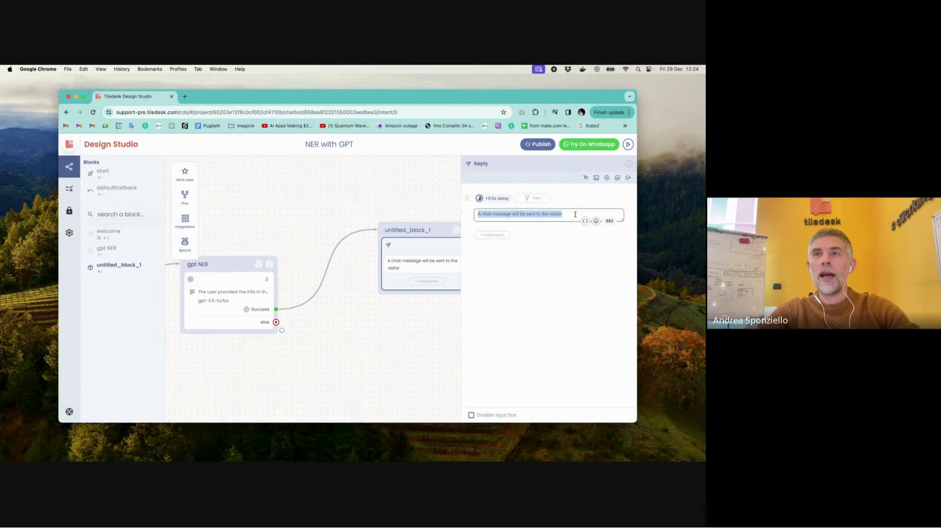
{"action": "type", "text": "Hi"}
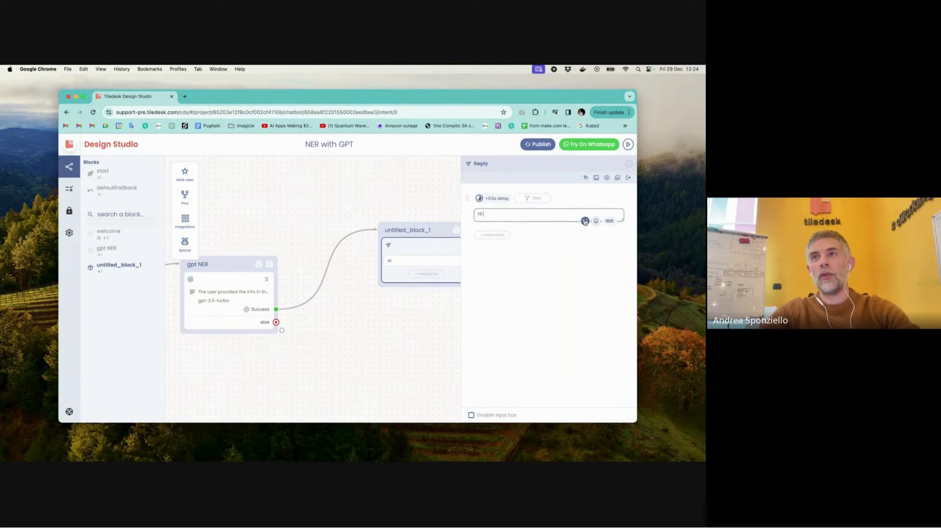
{"action": "left_click", "coordinate": [585, 221]}
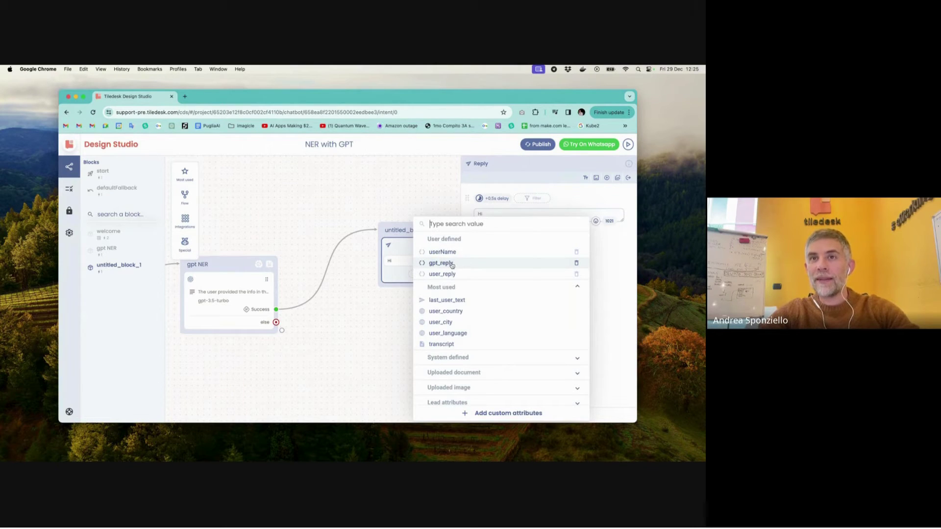
{"action": "left_click", "coordinate": [441, 263]}
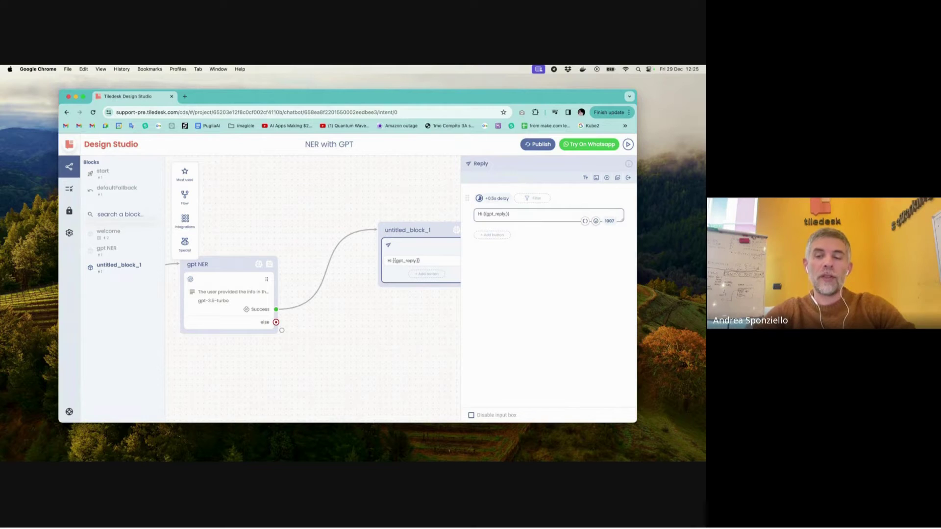
{"action": "type", "text": "userNmae"}
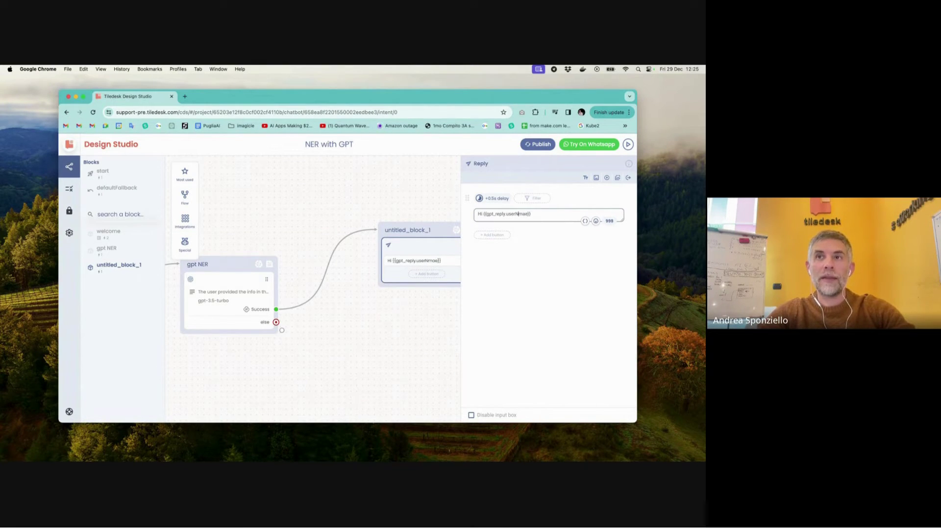
{"action": "left_click", "coordinate": [519, 214]}
{"action": "type", "text": "a"}
{"action": "key", "text": "BackSpace"}
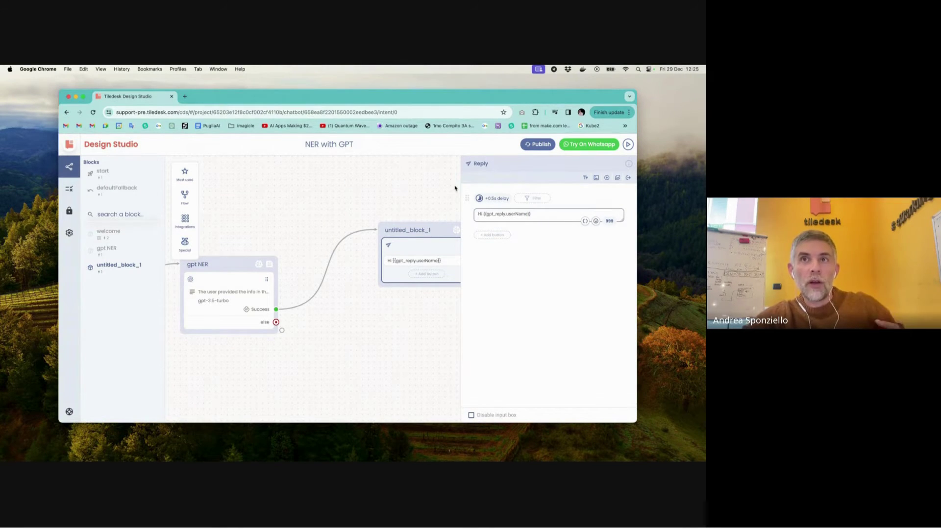
{"action": "left_click", "coordinate": [435, 195]}
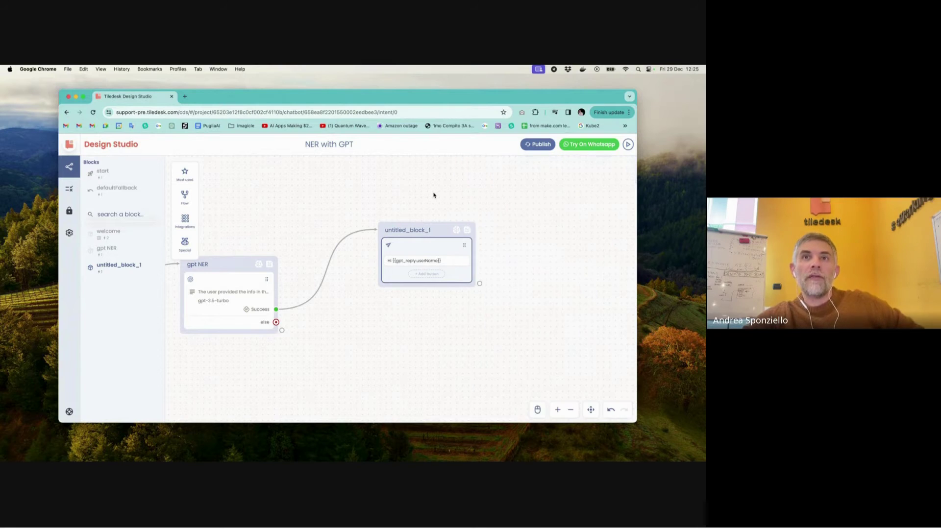
- Rename the reply block to "greet the user"
{"action": "double_click", "coordinate": [420, 232]}
{"action": "type", "text": "repl"}
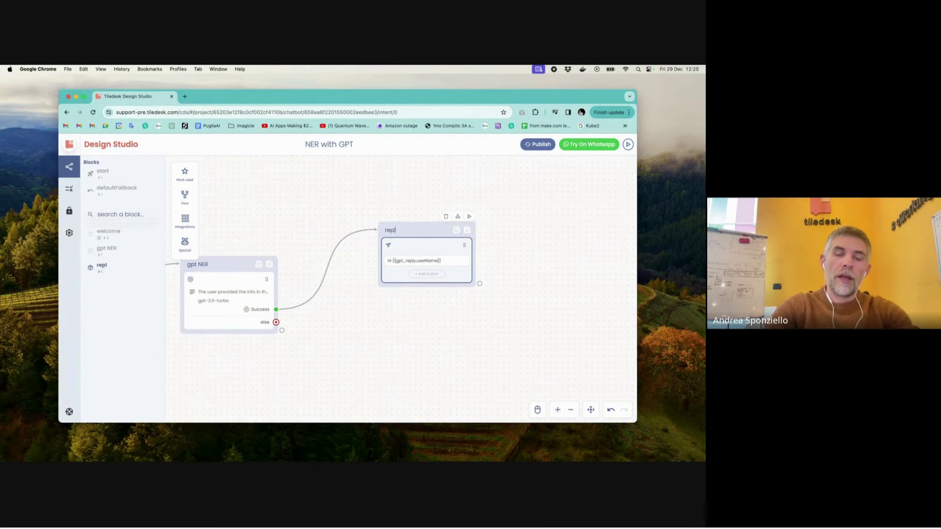
{"action": "key", "text": "BackSpace"}
{"action": "key", "text": "BackSpace"}
{"action": "key", "text": "BackSpace"}
{"action": "key", "text": "BackSpace"}
{"action": "type", "text": "gr"}
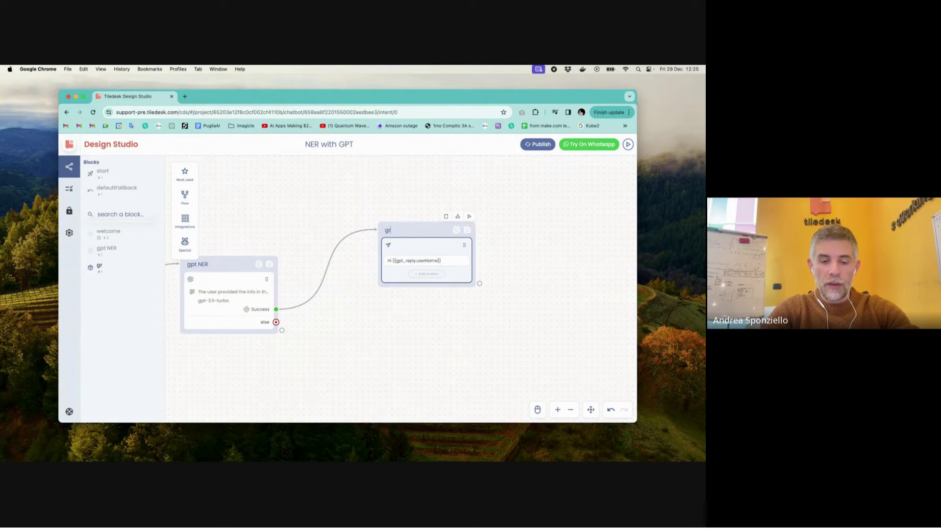
{"action": "type", "text": "eet the user"}
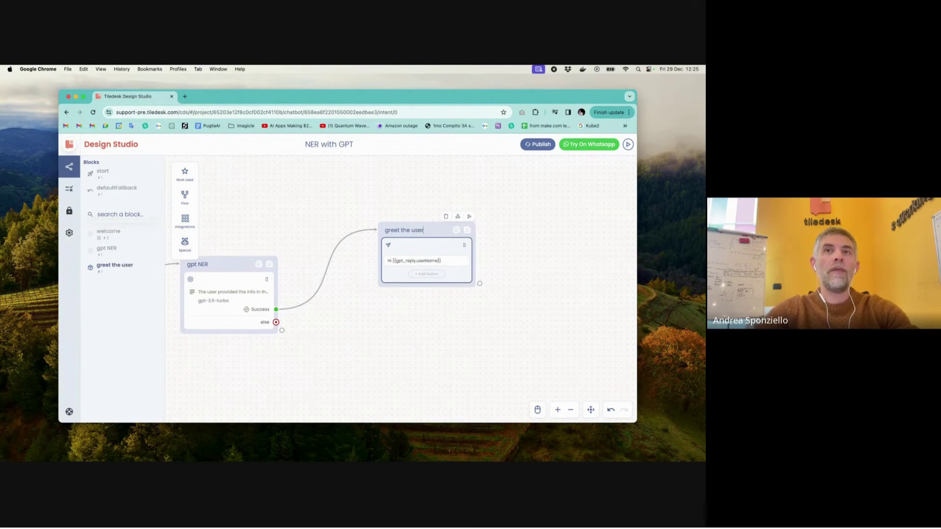
- Start a test chat and send a message giving the user's name
{"action": "left_click", "coordinate": [628, 145]}
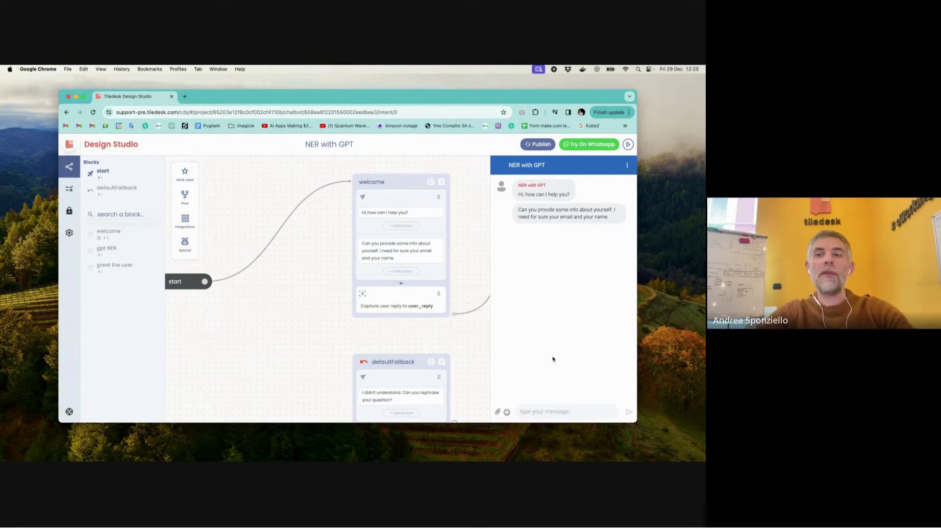
{"action": "type", "text": "My "}
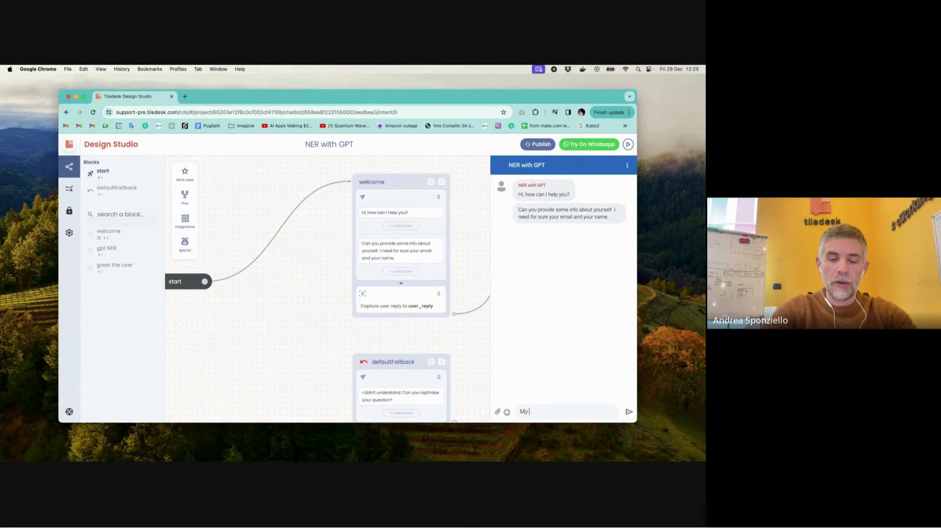
{"action": "type", "text": "name is andrea"}
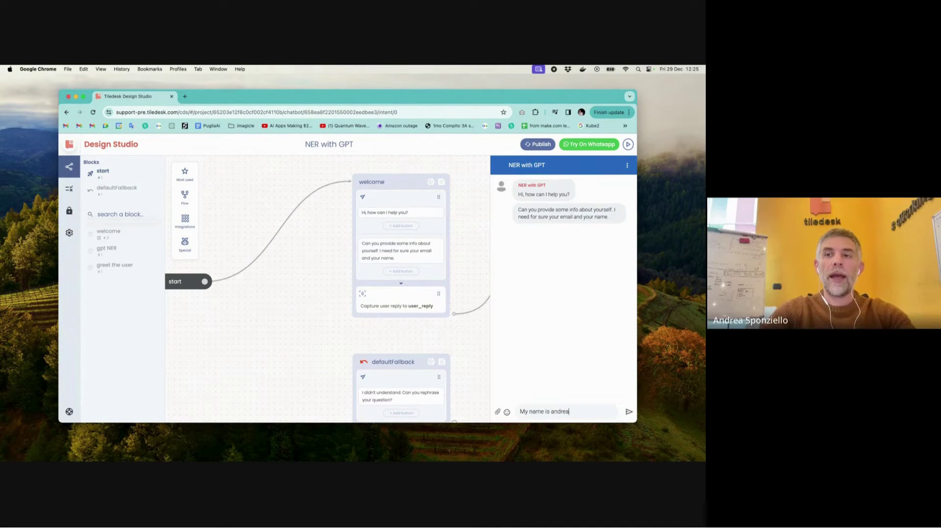
{"action": "key", "text": "Return"}
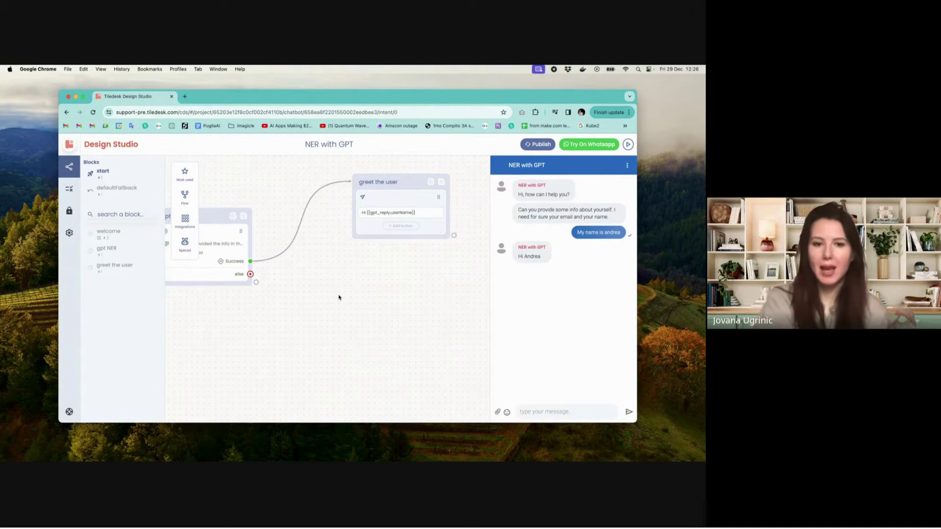
- Review the greet the user reply, highlighting userName in "Hi {{gpt_reply.userName}}"
{"action": "scroll", "coordinate": [339, 298], "scroll_direction": "left", "scroll_amount": 3}
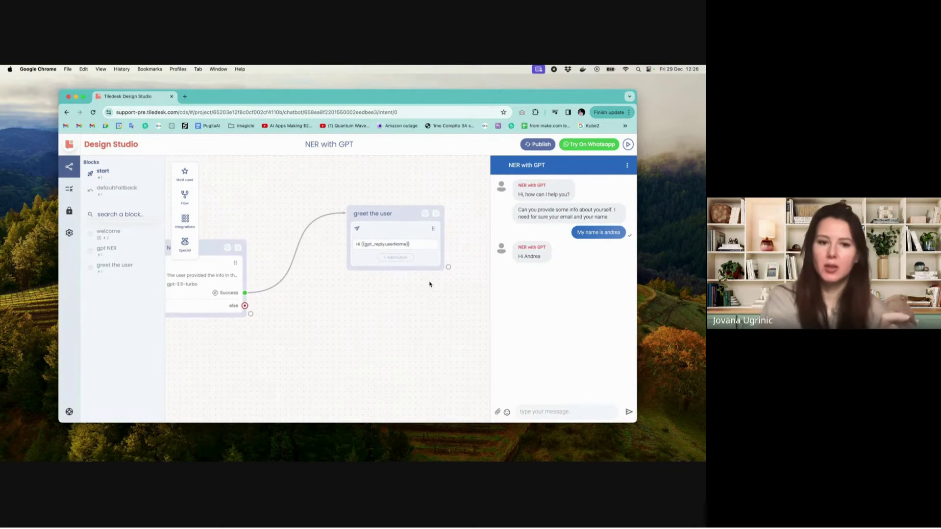
{"action": "scroll", "coordinate": [414, 240], "scroll_direction": "up", "scroll_amount": 5}
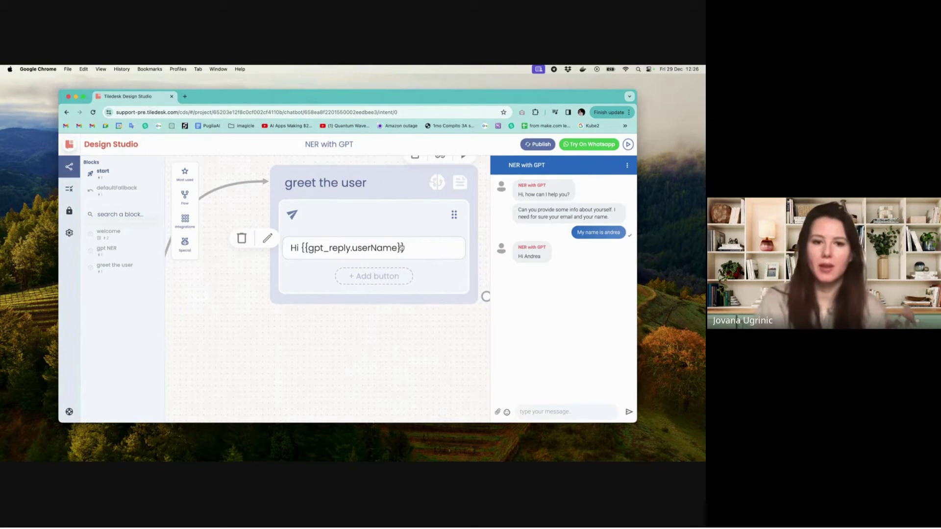
{"action": "left_click", "coordinate": [399, 248]}
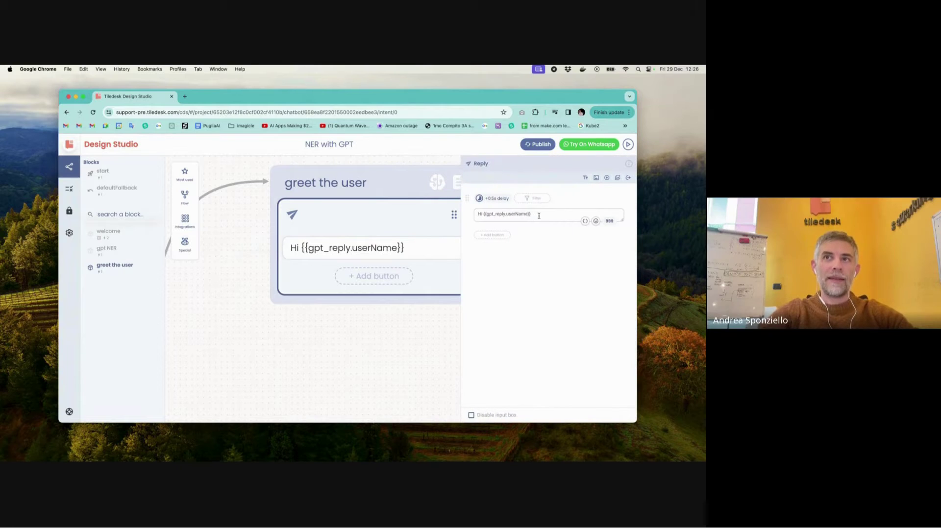
{"action": "left_click", "coordinate": [514, 214]}
{"action": "left_click_drag", "start_coordinate": [504, 215], "coordinate": [527, 213]}
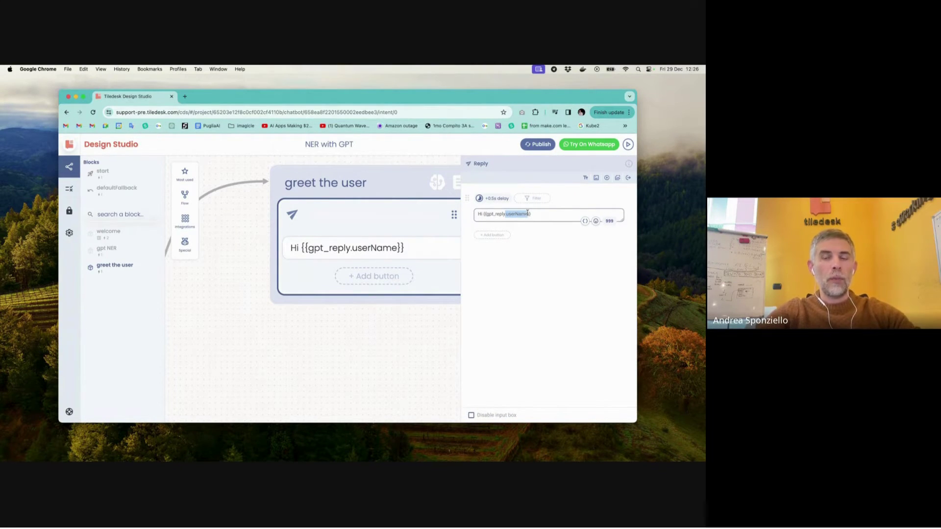
{"action": "left_click", "coordinate": [377, 337]}
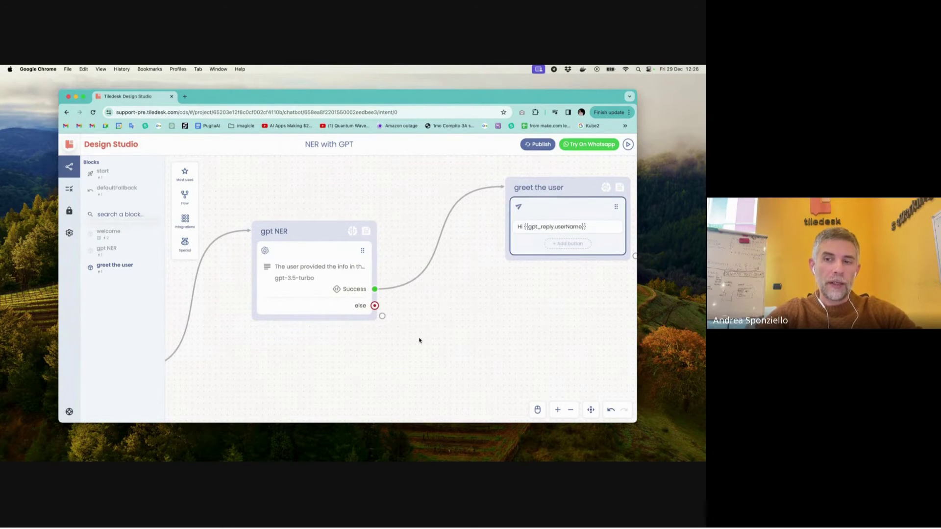
- Reopen gpt NER's GPT Task settings and highlight the prompt's userName and userEmail JSON structure
{"action": "left_click", "coordinate": [308, 269]}
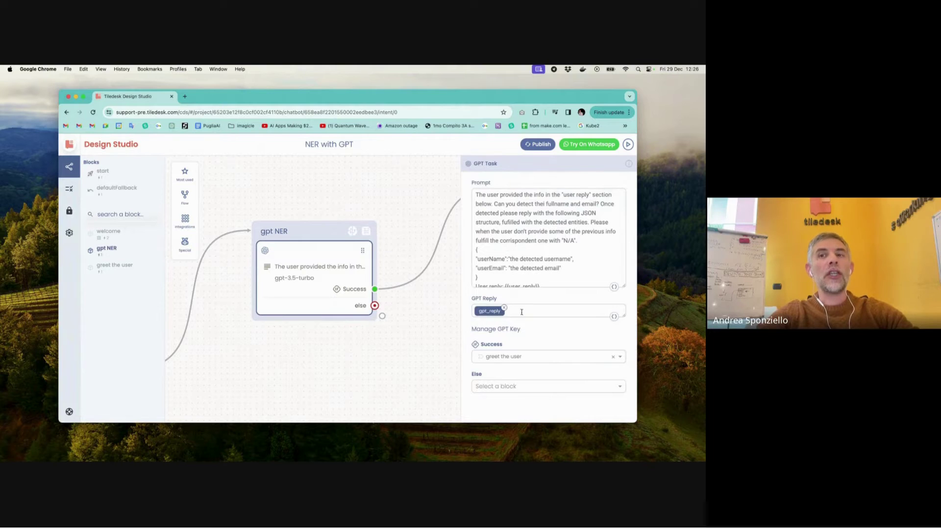
{"action": "scroll", "coordinate": [527, 304], "scroll_direction": "down", "scroll_amount": 3}
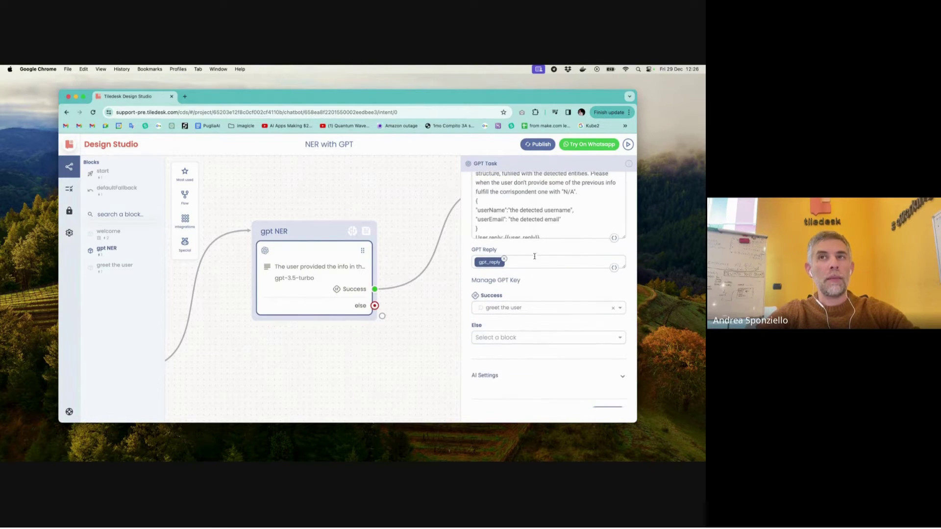
{"action": "scroll", "coordinate": [534, 257], "scroll_direction": "up", "scroll_amount": 2}
{"action": "left_click_drag", "start_coordinate": [477, 233], "coordinate": [482, 259]}
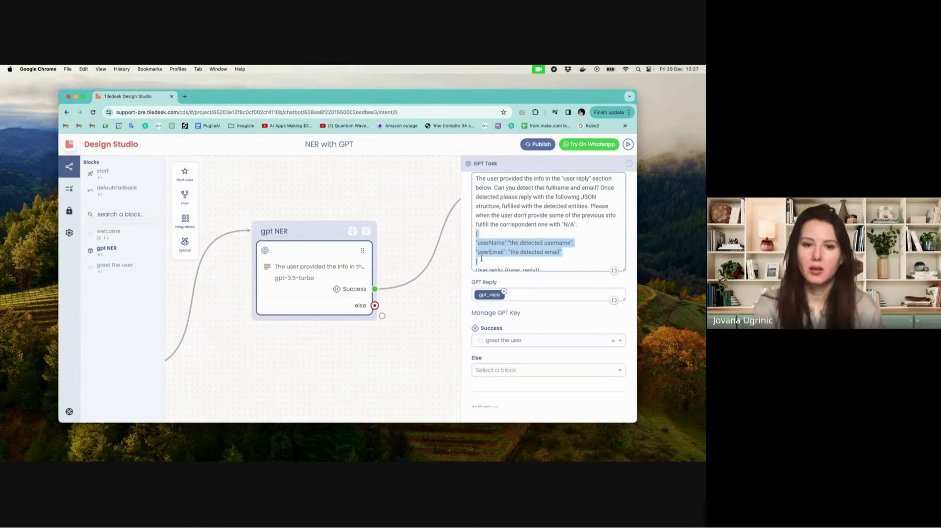
{"action": "scroll", "coordinate": [426, 320], "scroll_direction": "right", "scroll_amount": 3}
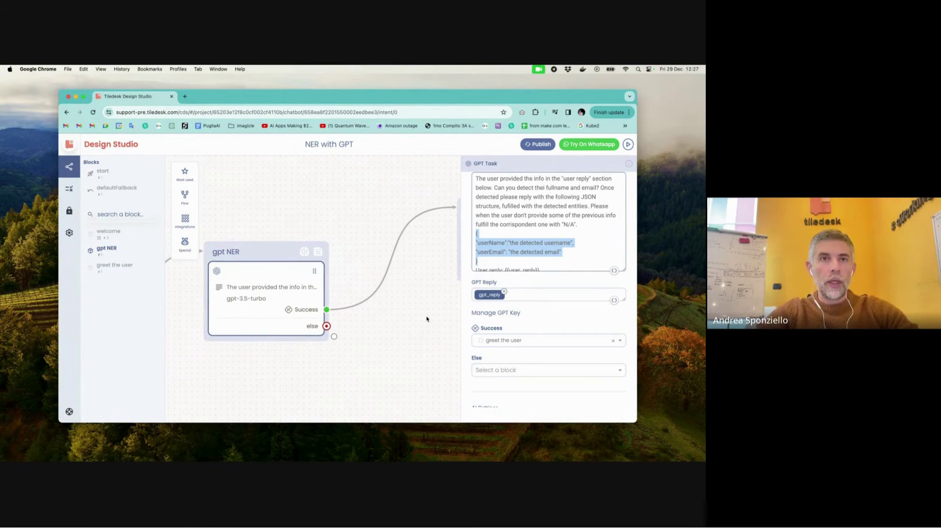
{"action": "scroll", "coordinate": [426, 320], "scroll_direction": "right", "scroll_amount": 3}
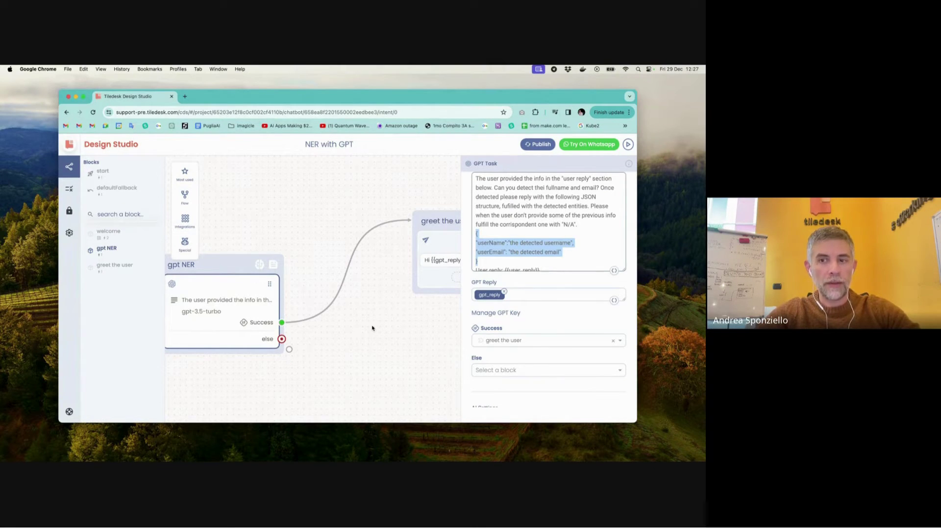
{"action": "scroll", "coordinate": [372, 328], "scroll_direction": "right", "scroll_amount": 5}
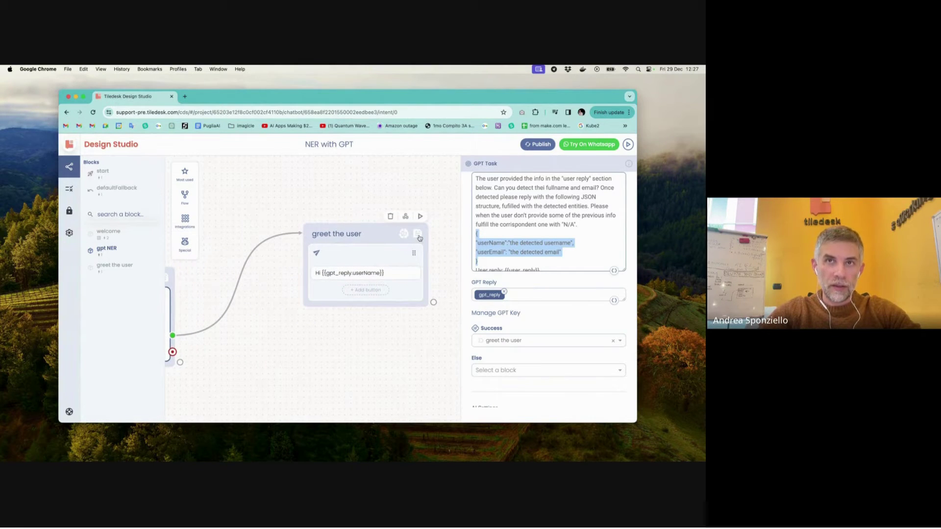
- Close the GPT Task settings and open the greet the user block's form settings
{"action": "scroll", "coordinate": [420, 235], "scroll_direction": "right", "scroll_amount": 2}
{"action": "left_click", "coordinate": [434, 187]}
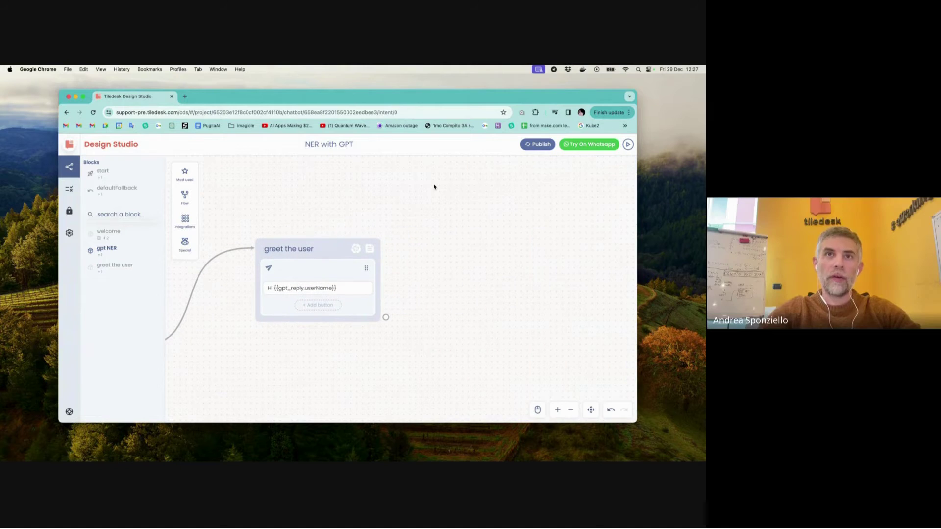
{"action": "left_click", "coordinate": [371, 250]}
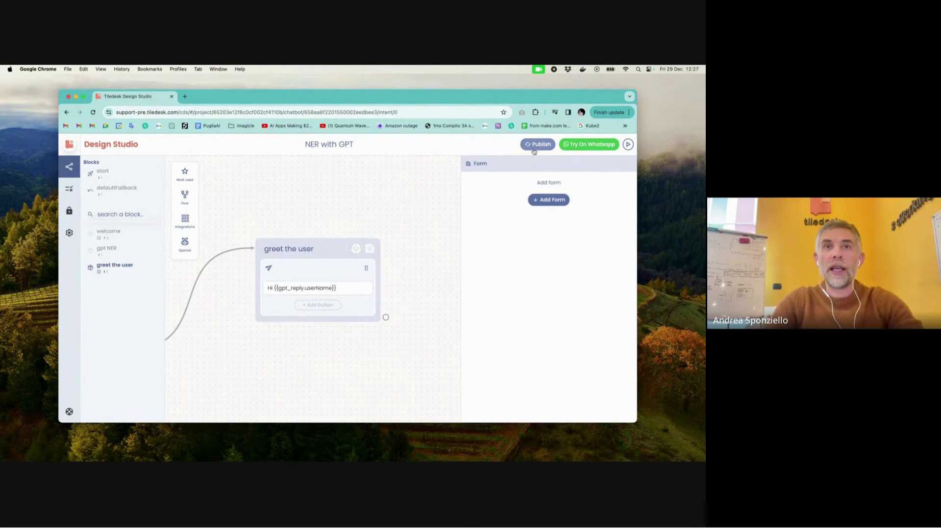
- Create a Custom form on greet the user, add one field, and open its parameter attribute list
{"action": "scroll", "coordinate": [362, 234], "scroll_direction": "left", "scroll_amount": 3}
{"action": "scroll", "coordinate": [361, 234], "scroll_direction": "down", "scroll_amount": 2}
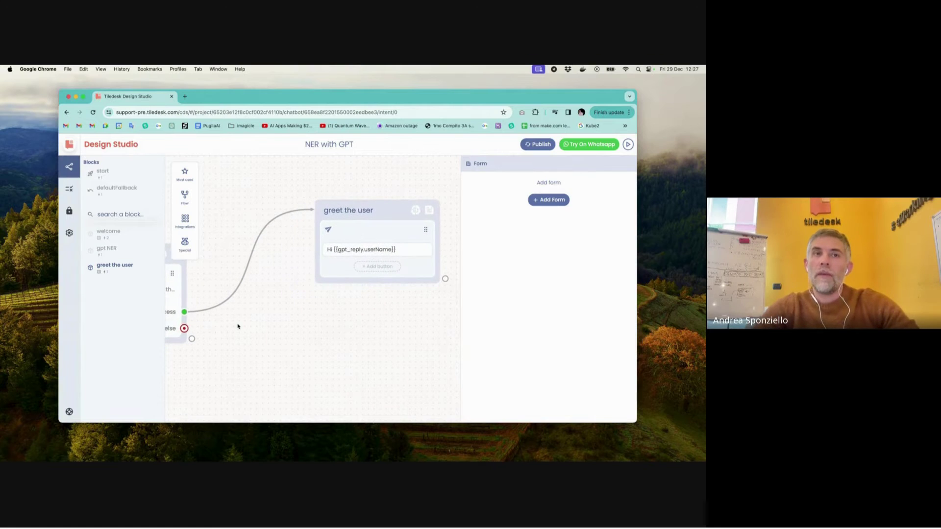
{"action": "left_click", "coordinate": [539, 202]}
{"action": "left_click", "coordinate": [521, 225]}
{"action": "left_click", "coordinate": [520, 261]}
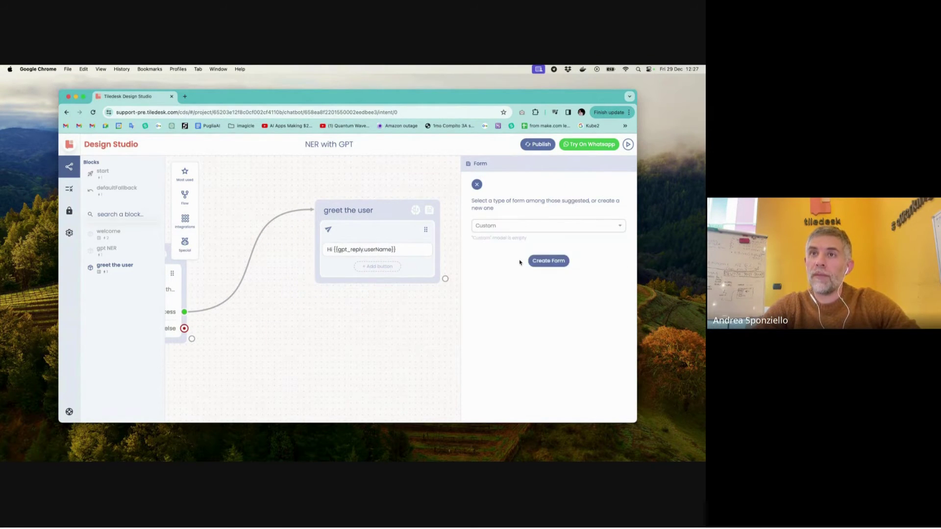
{"action": "left_click", "coordinate": [549, 260]}
{"action": "left_click", "coordinate": [550, 202]}
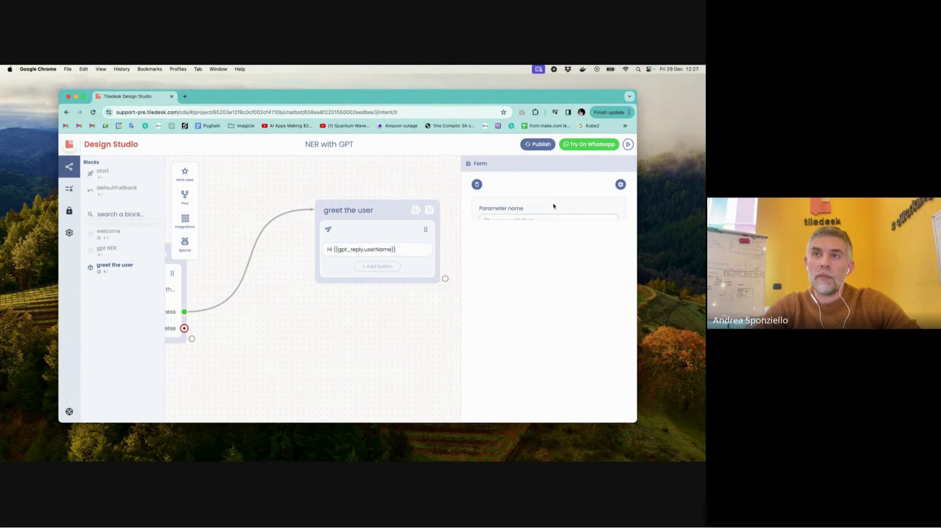
{"action": "left_click", "coordinate": [540, 220]}
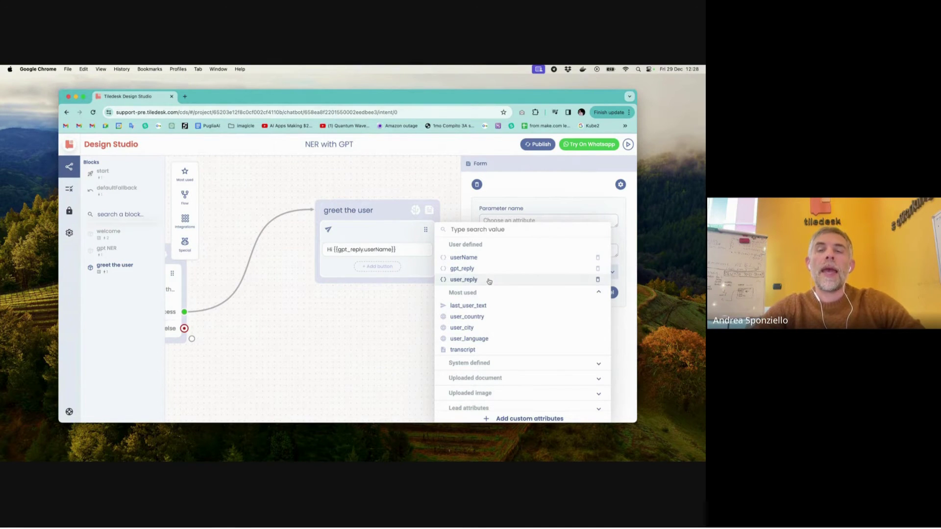
- Create the custom attribute userName and select it as the field's parameter name
{"action": "left_click", "coordinate": [523, 418]}
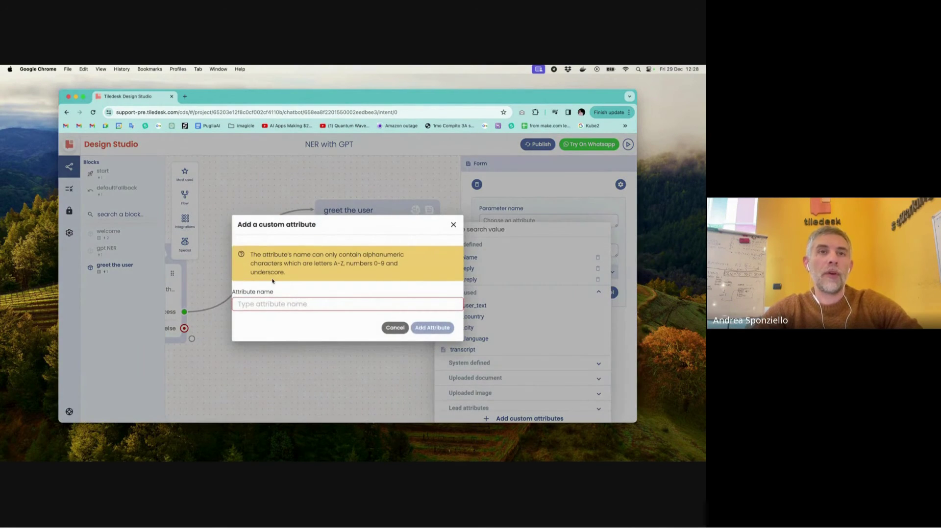
{"action": "type", "text": "user"}
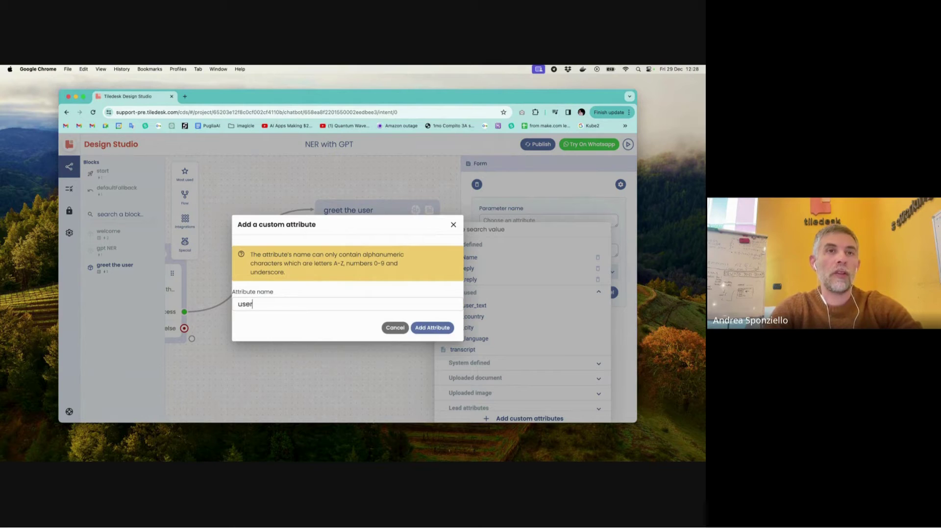
{"action": "type", "text": "Name"}
{"action": "key", "text": "BackSpace"}
{"action": "key", "text": "BackSpace"}
{"action": "key", "text": "BackSpace"}
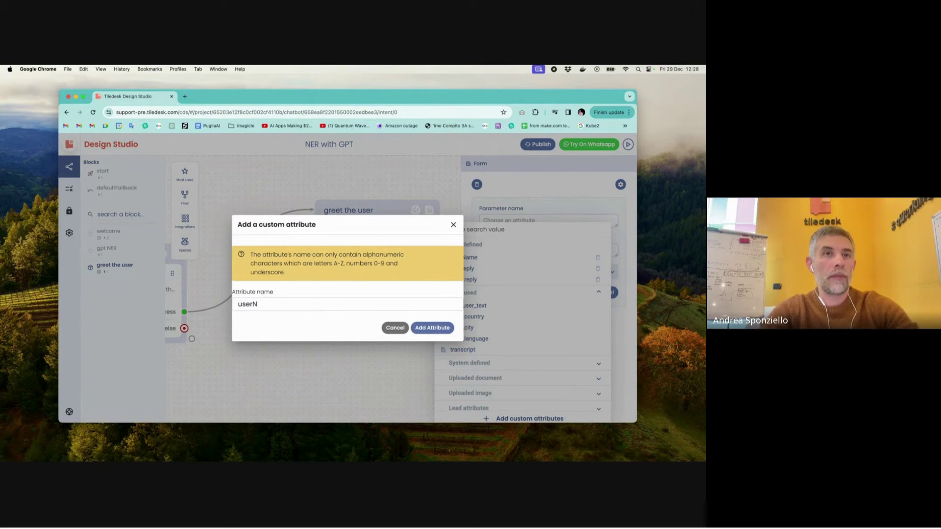
{"action": "type", "text": "ame"}
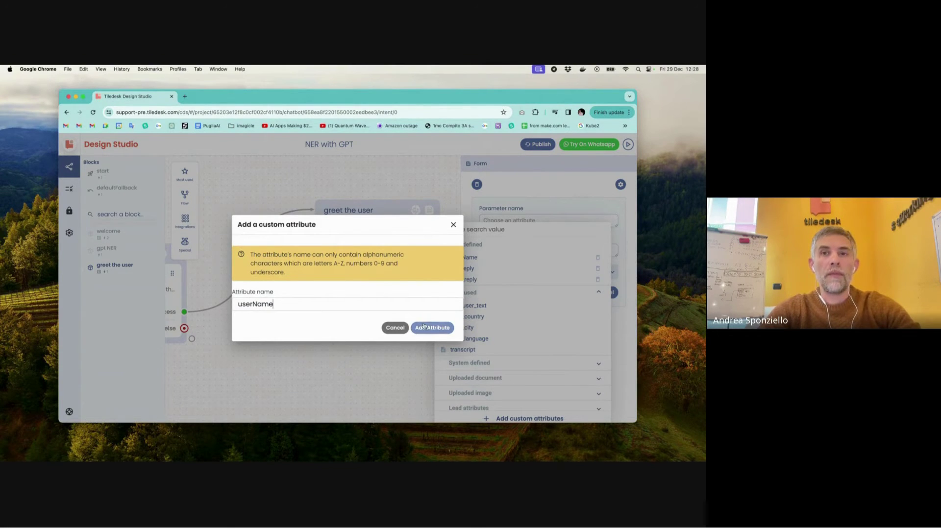
{"action": "left_click", "coordinate": [431, 328]}
{"action": "left_click", "coordinate": [480, 290]}
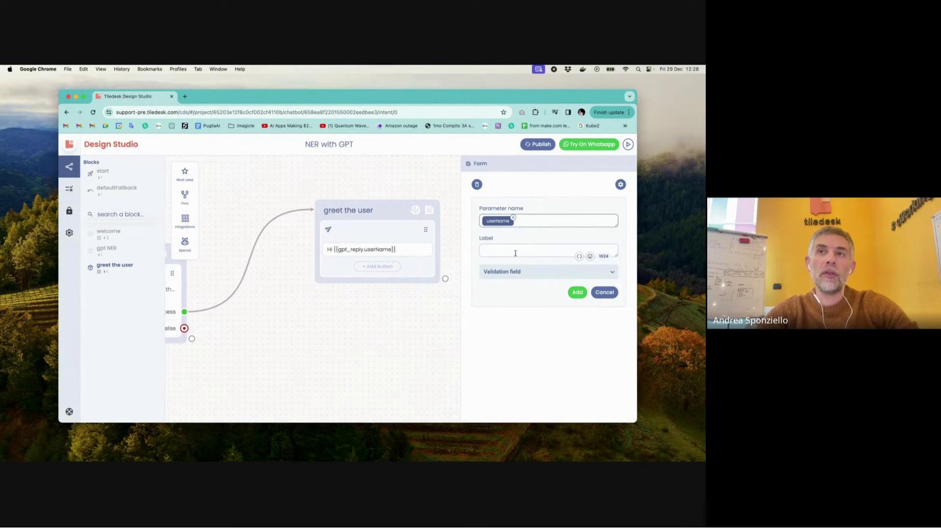
- Label the userName field "Please give me your name" and add it to the form
{"action": "left_click", "coordinate": [515, 253]}
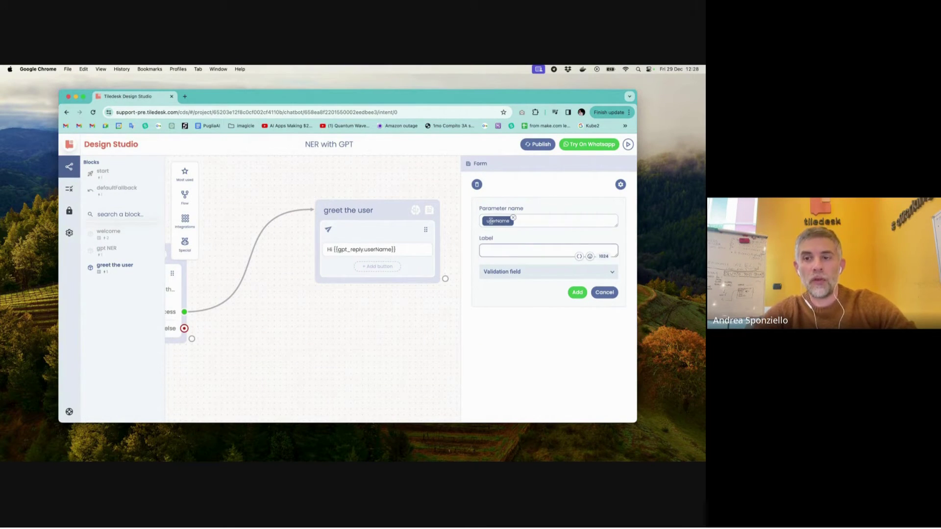
{"action": "type", "text": "Your"}
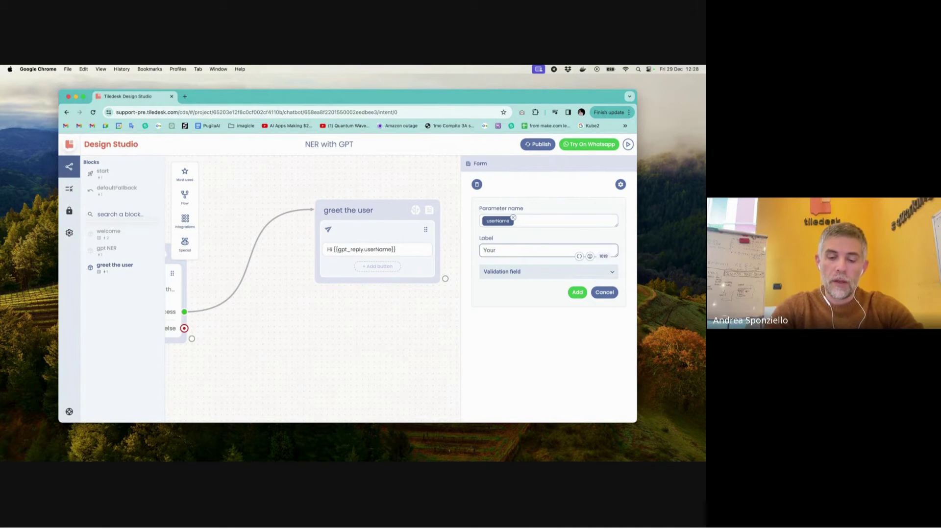
{"action": "type", "text": " name?"}
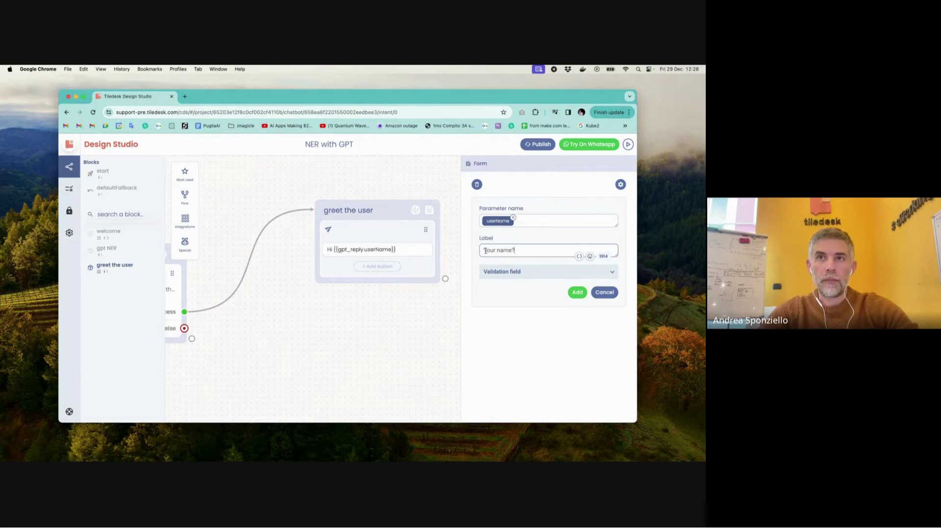
{"action": "type", "text": "Please give"}
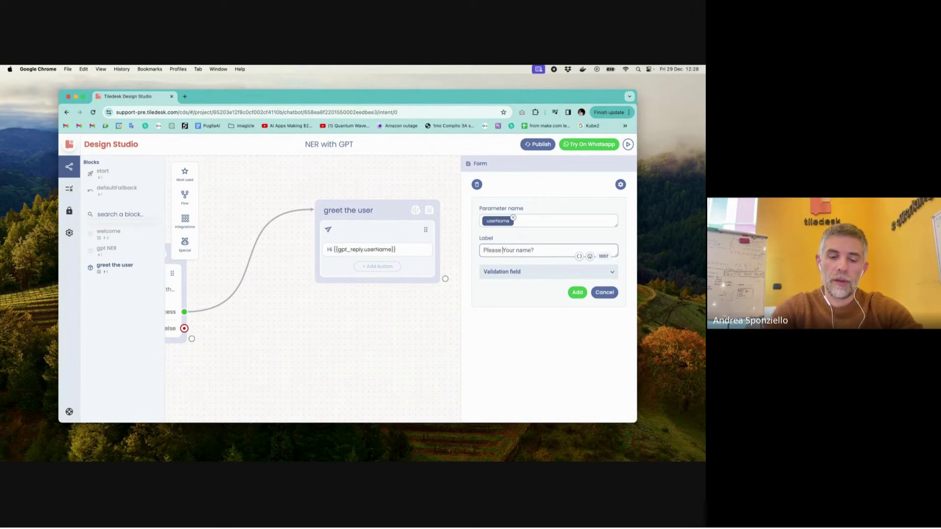
{"action": "type", "text": " me"}
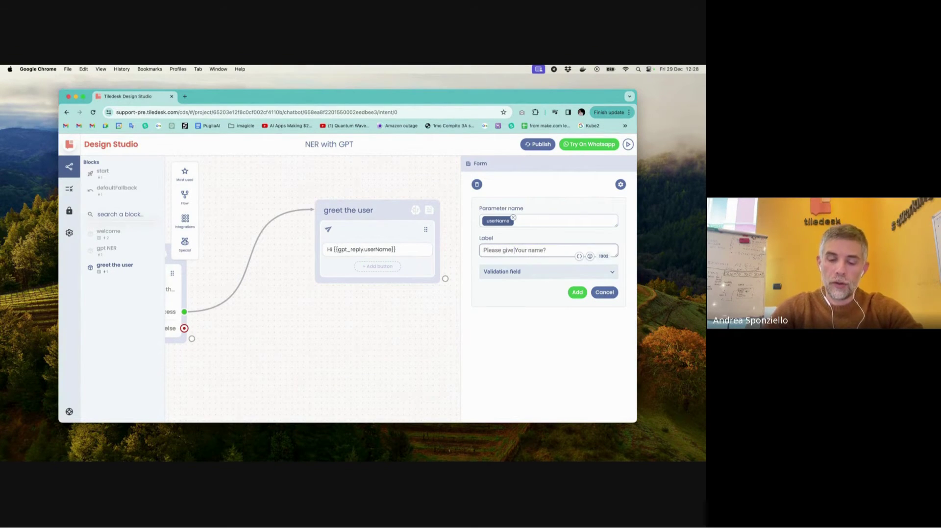
{"action": "key", "text": "shift+Right"}
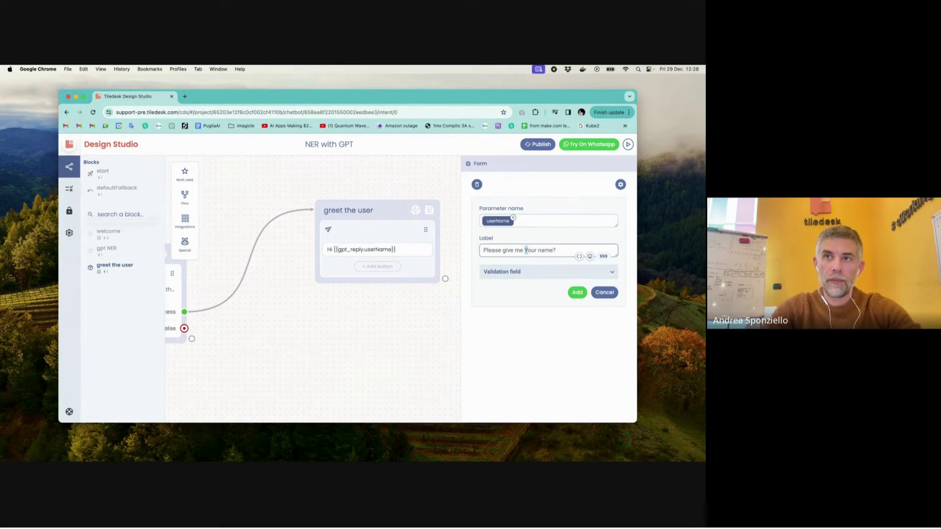
{"action": "type", "text": "y"}
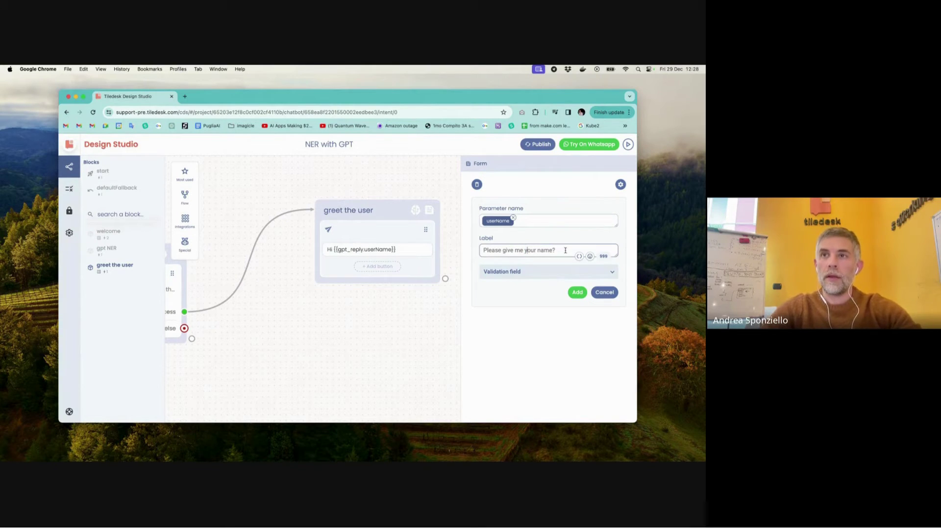
{"action": "left_click", "coordinate": [565, 251]}
{"action": "key", "text": "BackSpace"}
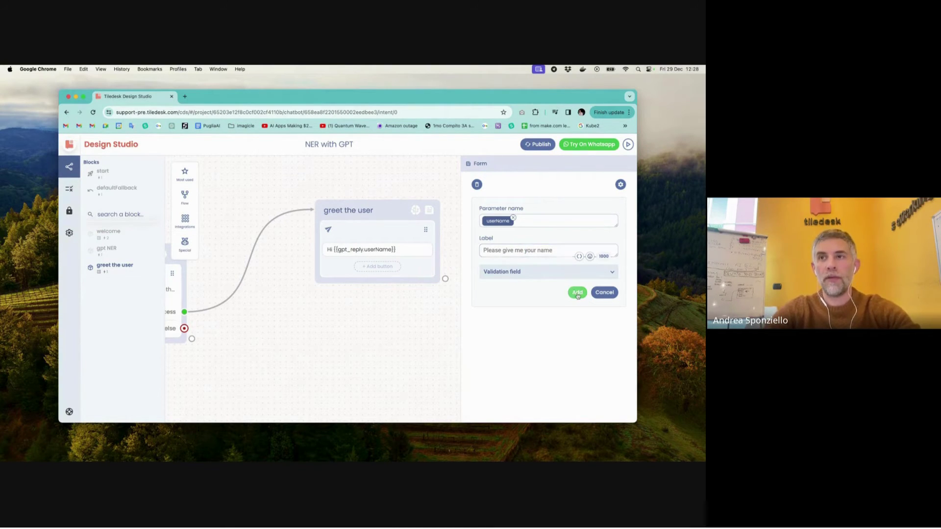
{"action": "left_click", "coordinate": [577, 293]}
- Close the greet the user form panel and pan the canvas left
{"action": "left_click", "coordinate": [455, 236]}
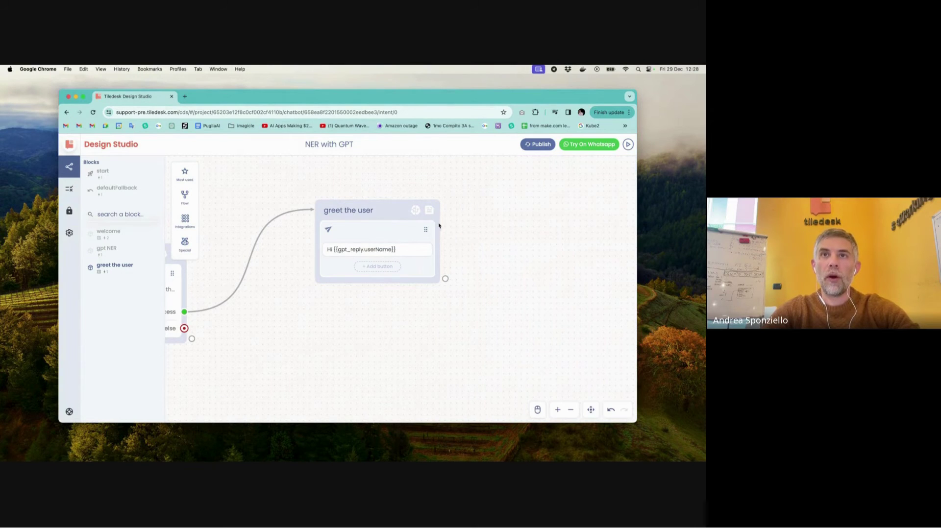
{"action": "left_click", "coordinate": [429, 210]}
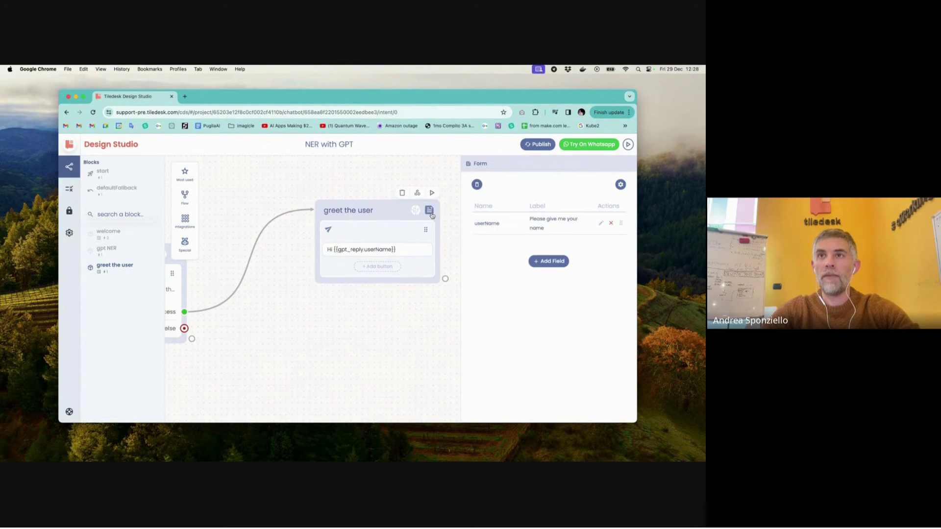
{"action": "left_click", "coordinate": [448, 239]}
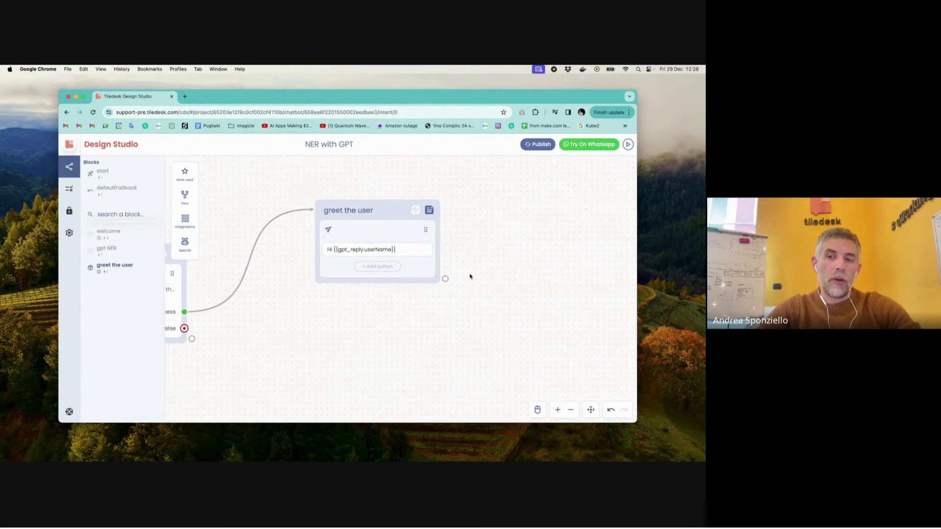
{"action": "scroll", "coordinate": [469, 277], "scroll_direction": "left", "scroll_amount": 3}
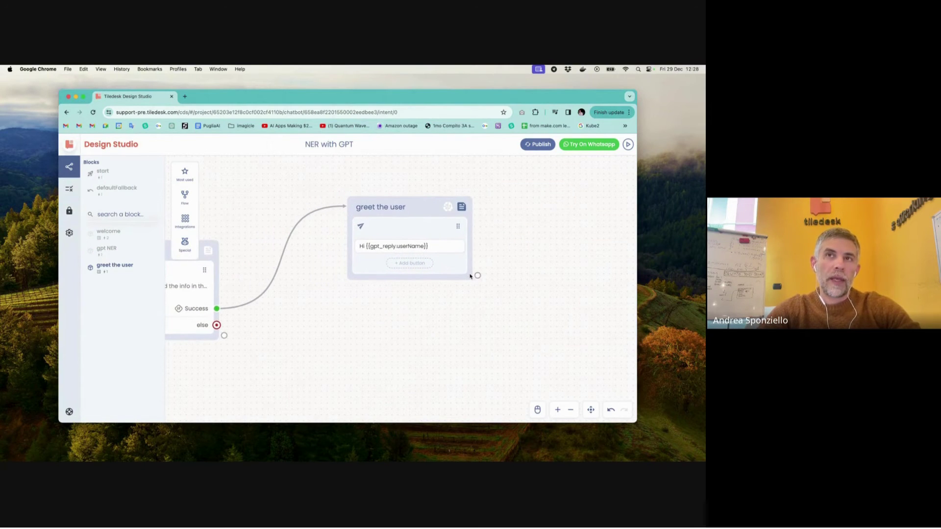
{"action": "scroll", "coordinate": [469, 276], "scroll_direction": "left", "scroll_amount": 8}
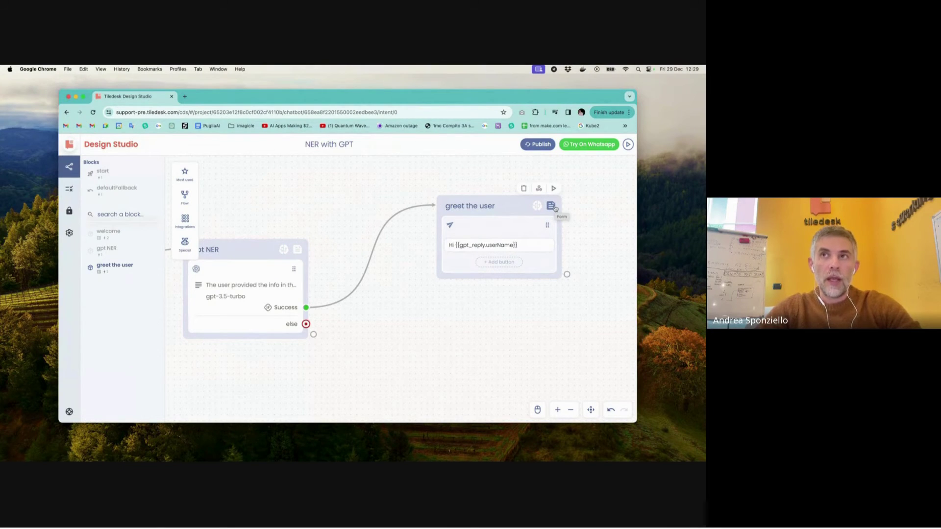
- Test the bot by sending a message stating a name, then open greet the user's reply
{"action": "left_click", "coordinate": [628, 145]}
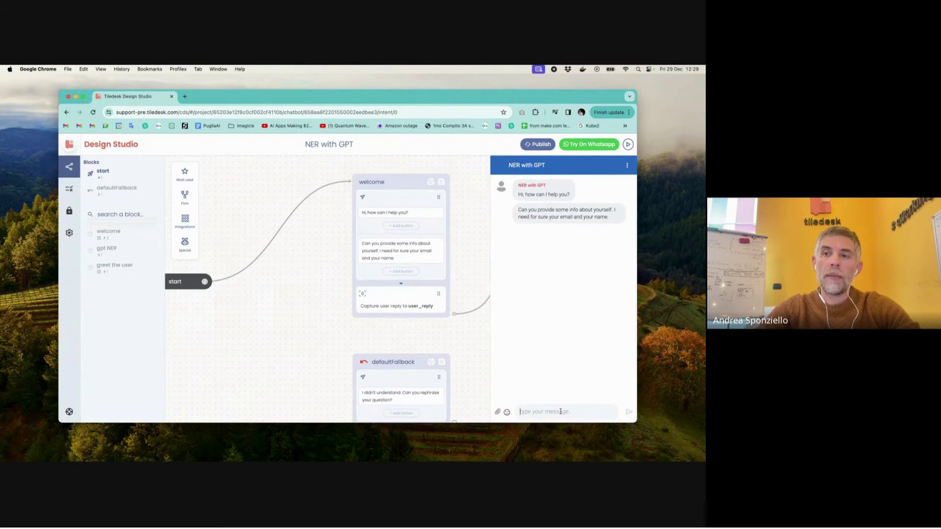
{"action": "type", "text": "my name i"}
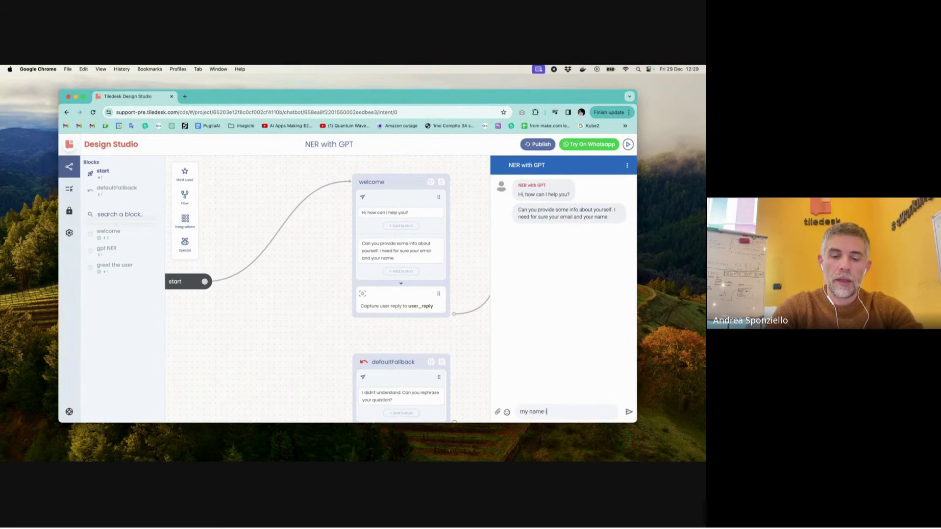
{"action": "type", "text": "s Andrea"}
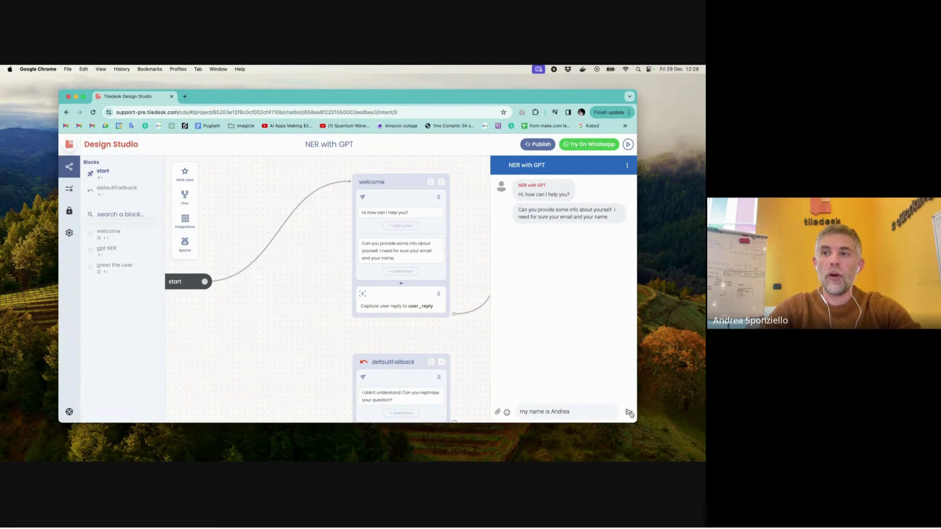
{"action": "left_click", "coordinate": [630, 413]}
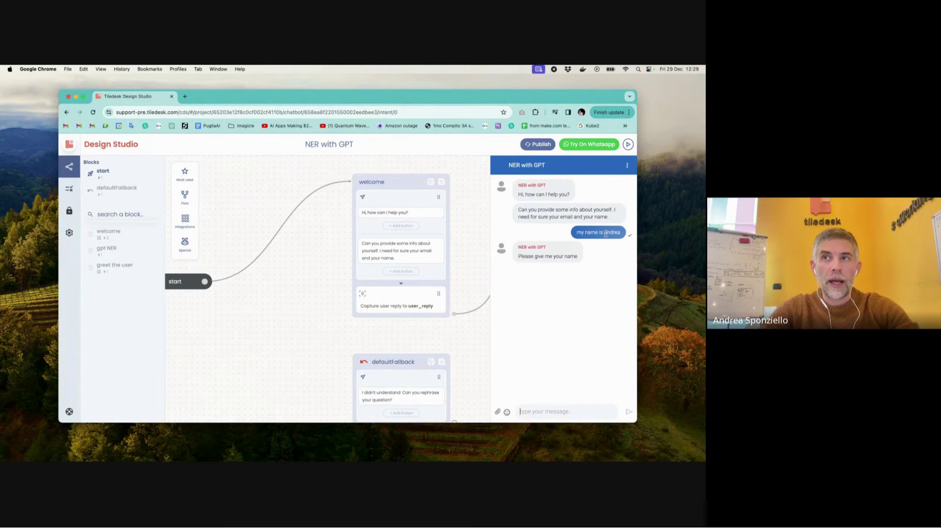
{"action": "left_click_drag", "start_coordinate": [604, 233], "coordinate": [620, 233]}
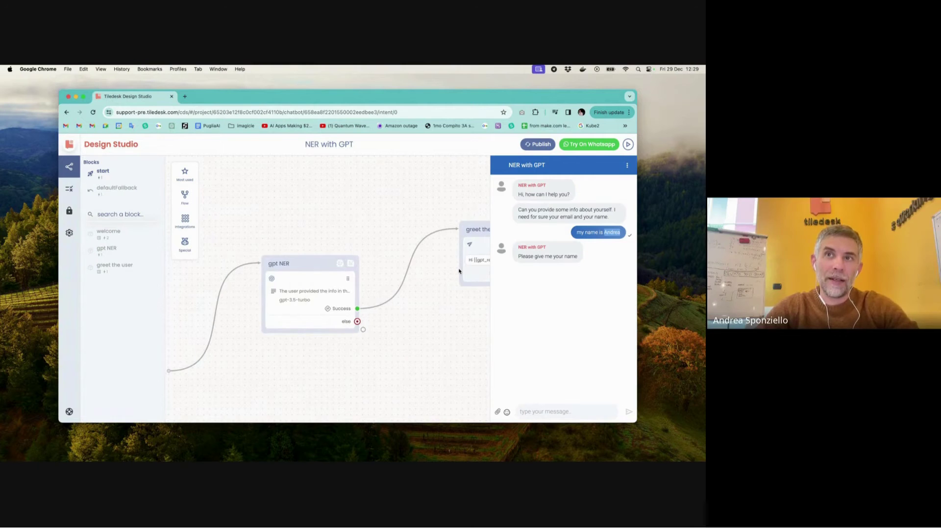
{"action": "left_click", "coordinate": [435, 262]}
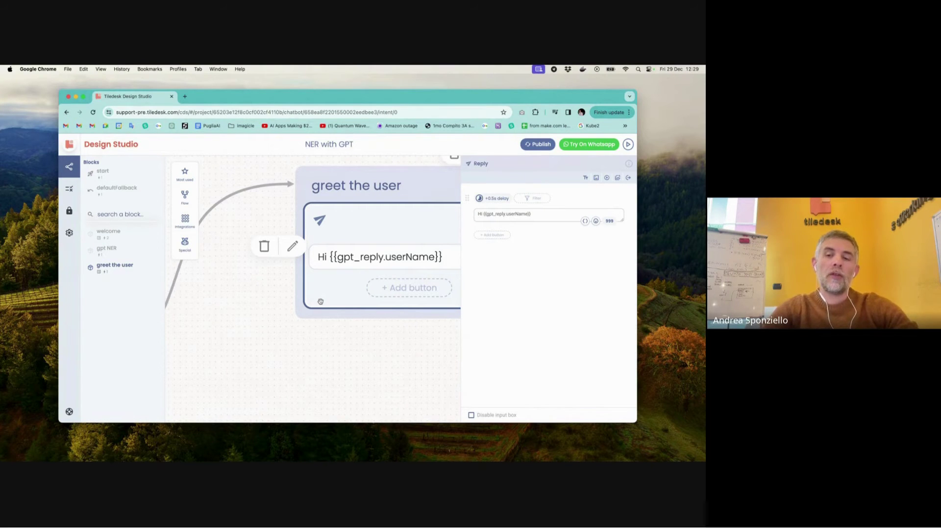
- Add a Set attribute action at the end of the gpt NER block and open it
{"action": "scroll", "coordinate": [321, 301], "scroll_direction": "down", "scroll_amount": 2}
{"action": "scroll", "coordinate": [320, 301], "scroll_direction": "down", "scroll_amount": 2}
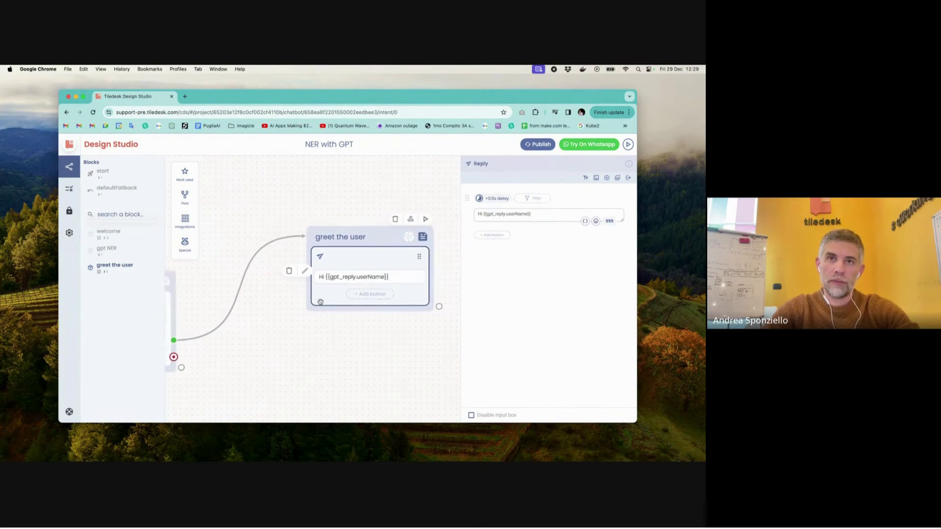
{"action": "scroll", "coordinate": [321, 301], "scroll_direction": "left", "scroll_amount": 5}
{"action": "scroll", "coordinate": [321, 302], "scroll_direction": "left", "scroll_amount": 3}
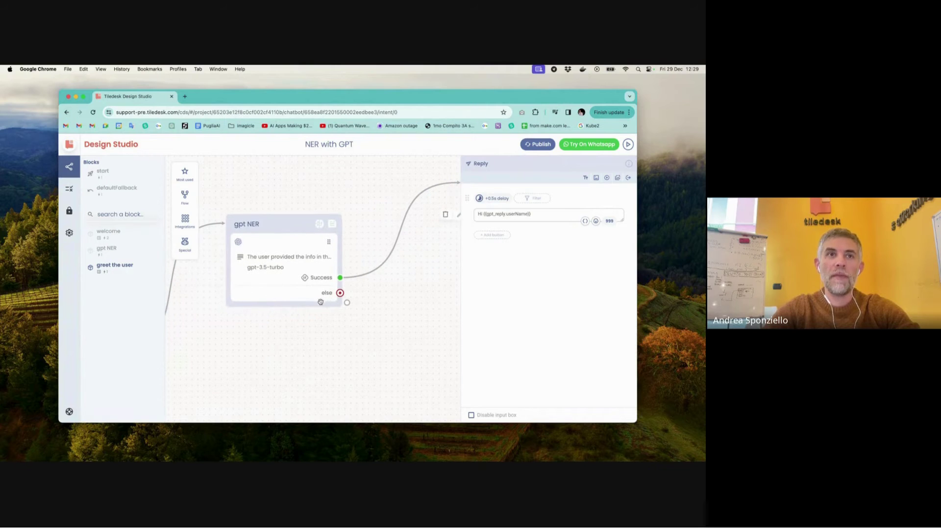
{"action": "left_click", "coordinate": [290, 317]}
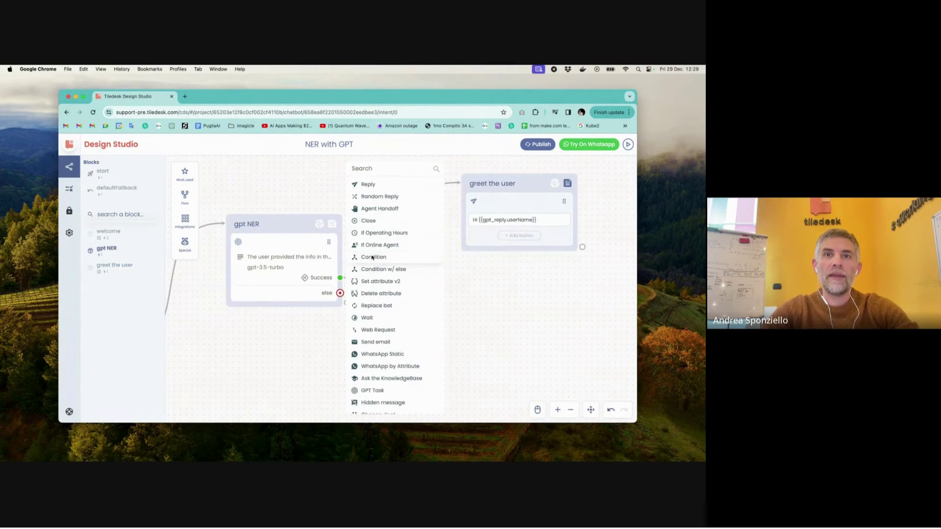
{"action": "left_click", "coordinate": [376, 281]}
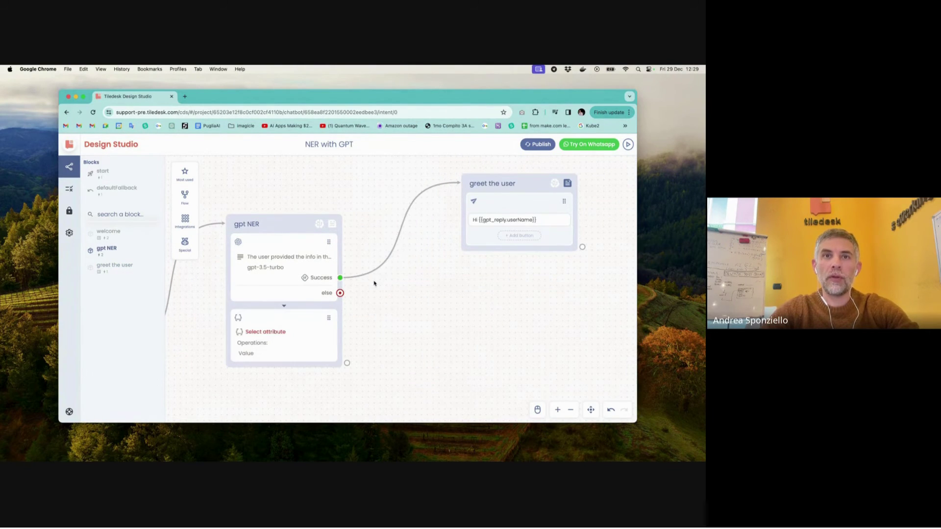
{"action": "left_click", "coordinate": [276, 346]}
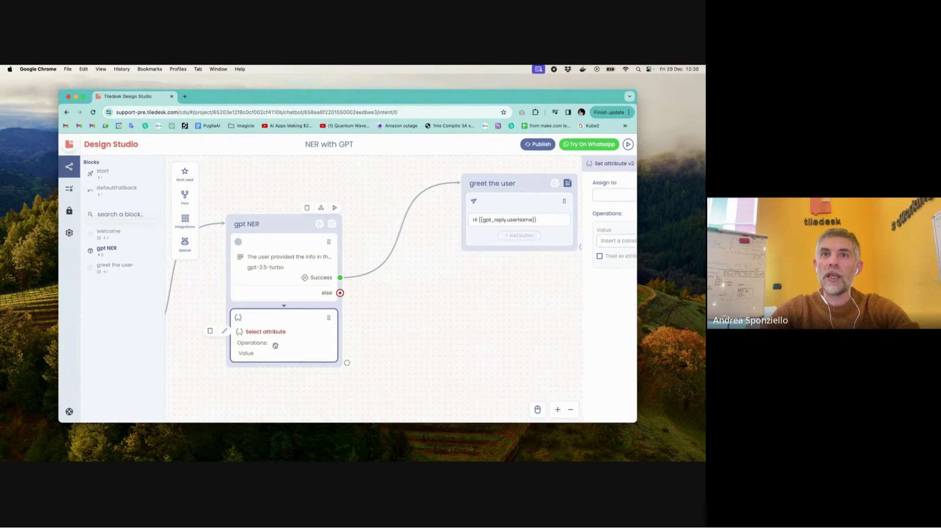
- Assign userName the value {{gpt_reply.userName}} in the Set attribute action
{"action": "left_click", "coordinate": [615, 206]}
{"action": "left_click", "coordinate": [503, 267]}
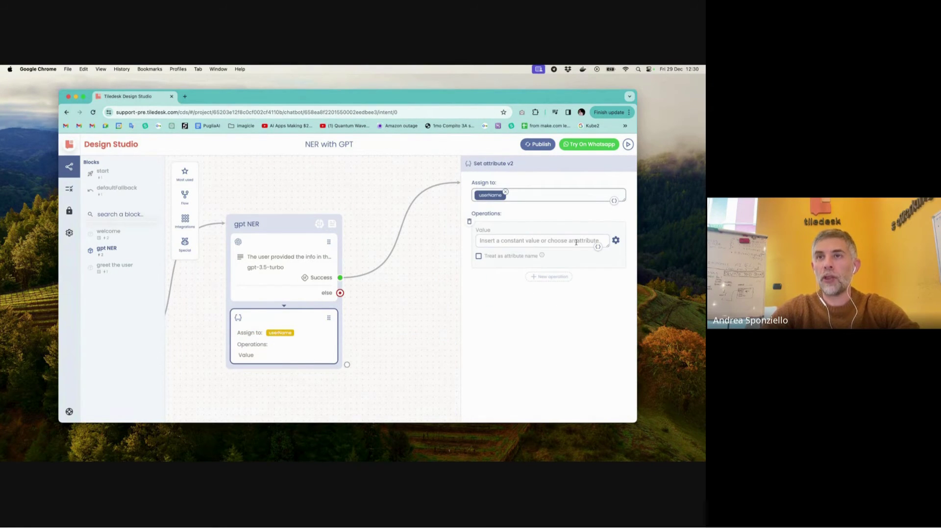
{"action": "left_click", "coordinate": [576, 242]}
{"action": "left_click", "coordinate": [598, 246]}
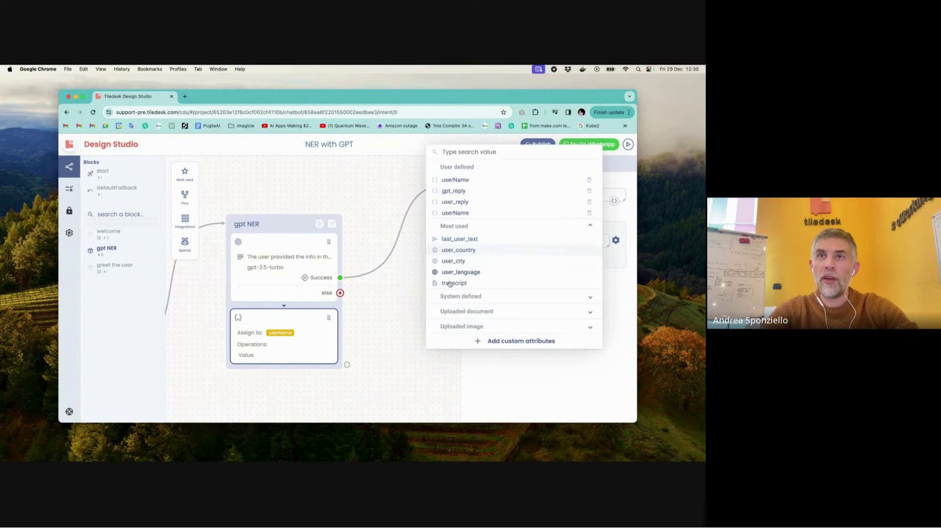
{"action": "left_click", "coordinate": [460, 191]}
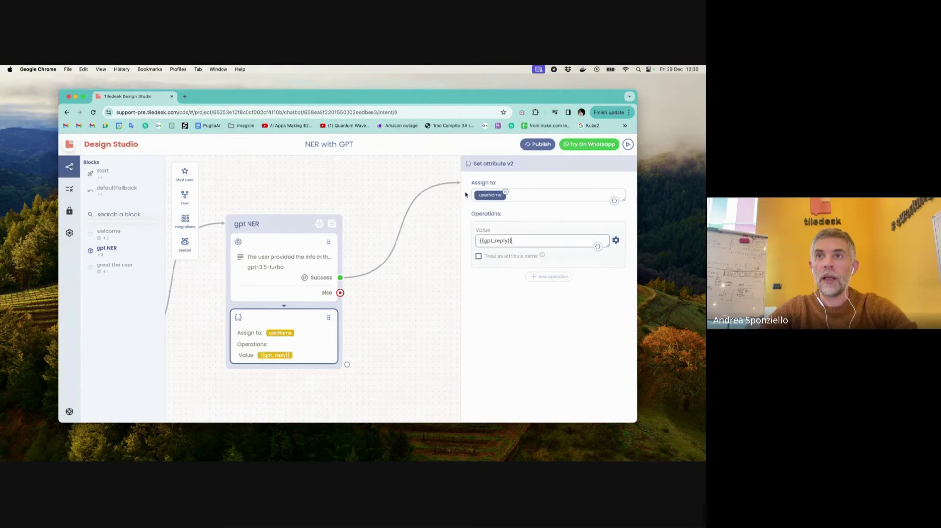
{"action": "left_click", "coordinate": [507, 241]}
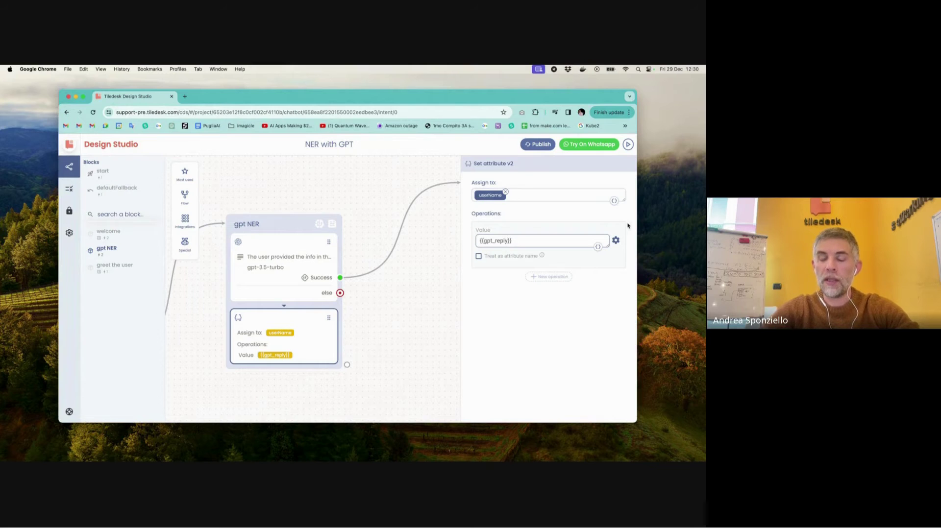
{"action": "type", "text": "."}
{"action": "type", "text": "userName"}
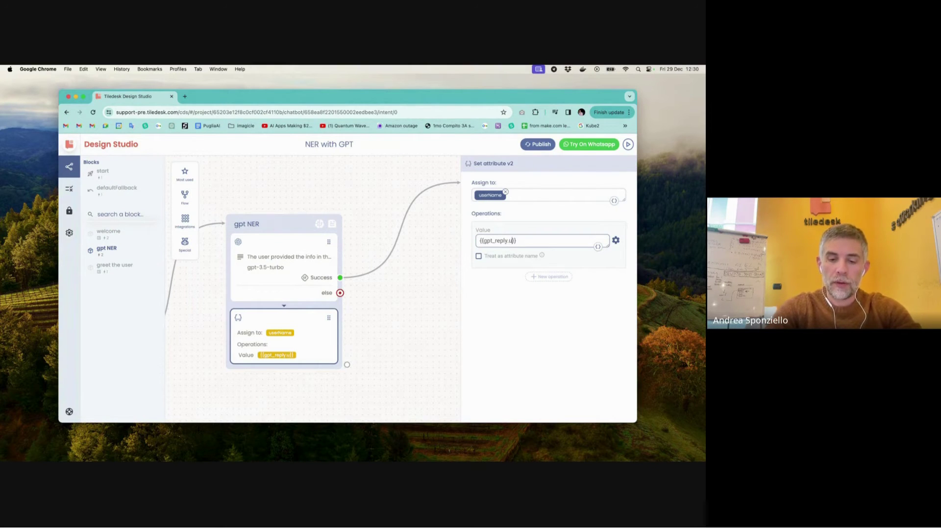
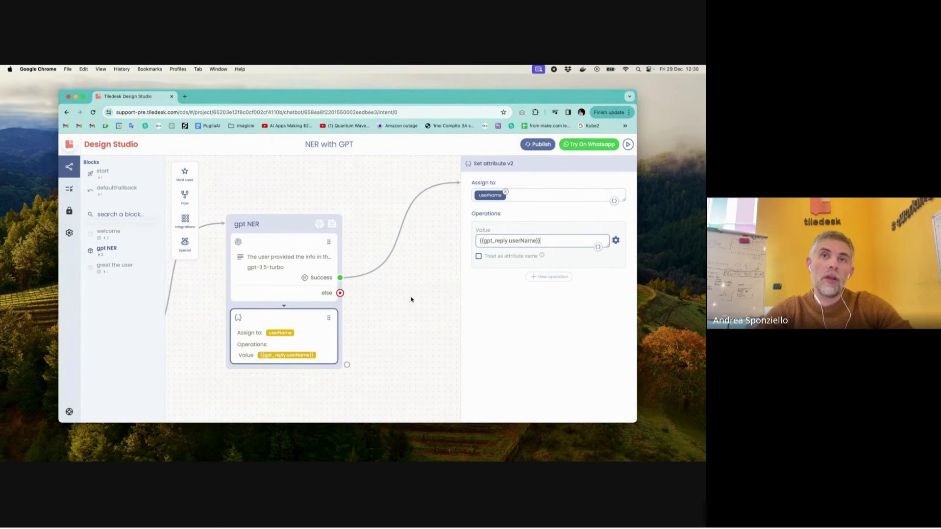
- Remove the link from gpt NER's Success output to the greet the user block
{"action": "left_click", "coordinate": [384, 303]}
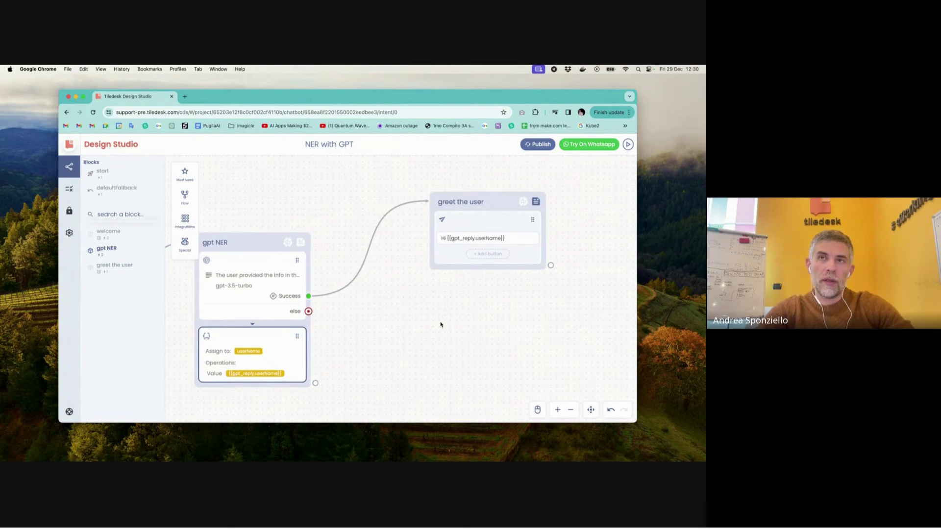
{"action": "left_click_drag", "start_coordinate": [512, 197], "coordinate": [544, 204]}
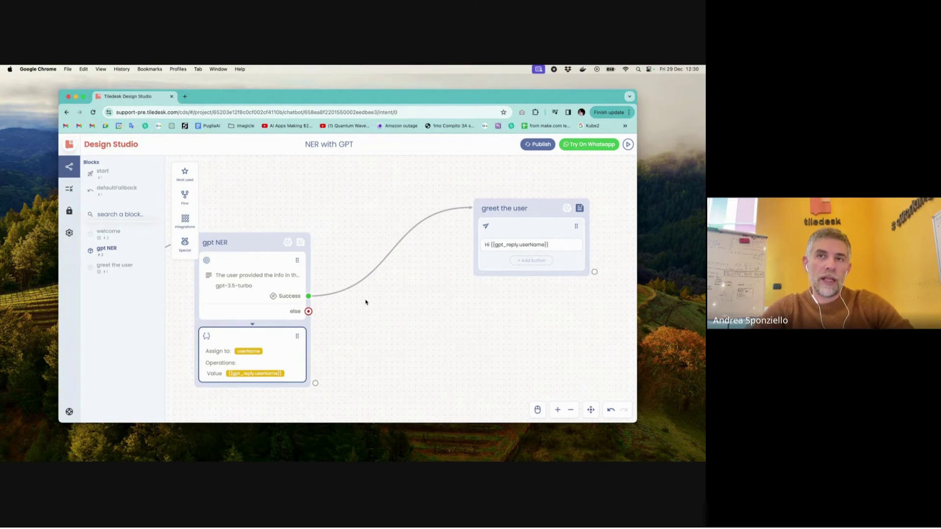
{"action": "left_click", "coordinate": [352, 289]}
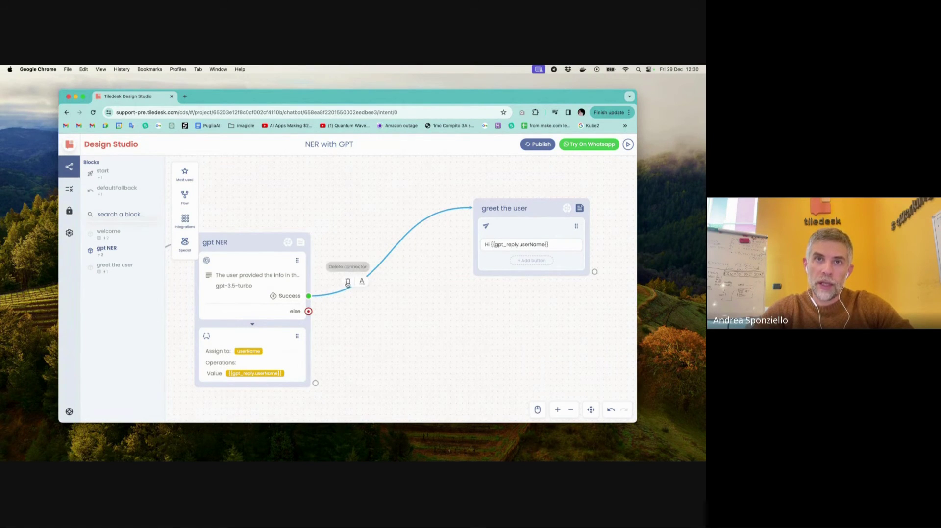
{"action": "left_click", "coordinate": [347, 281]}
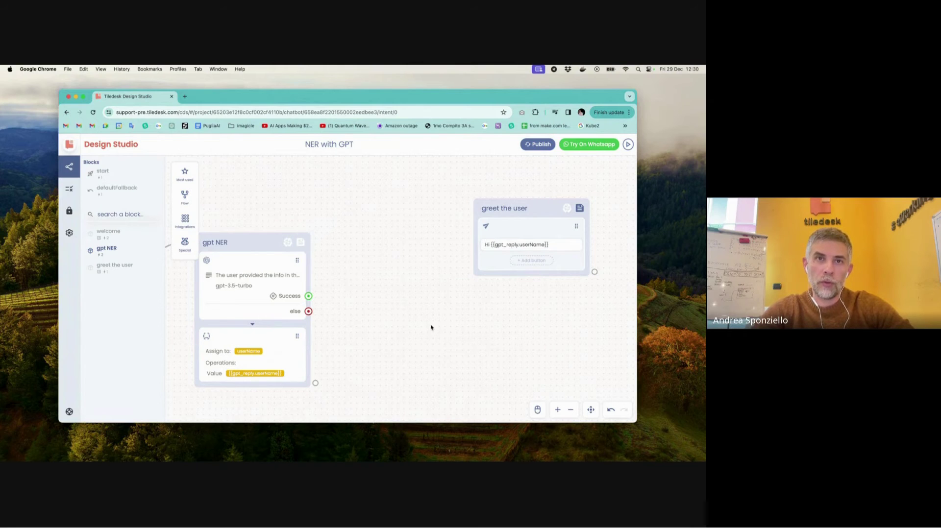
- Move the Set attribute action into a new 'flat userName' block, wired from Success to greet the user
{"action": "left_click_drag", "start_coordinate": [255, 340], "coordinate": [411, 209]}
{"action": "left_click_drag", "start_coordinate": [516, 210], "coordinate": [525, 209]}
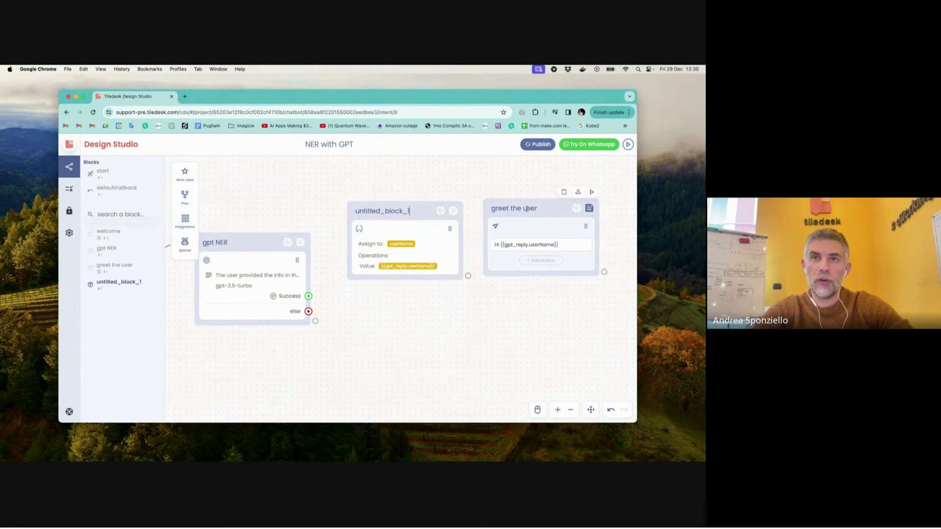
{"action": "left_click_drag", "start_coordinate": [308, 296], "coordinate": [370, 224]}
{"action": "double_click", "coordinate": [383, 211]}
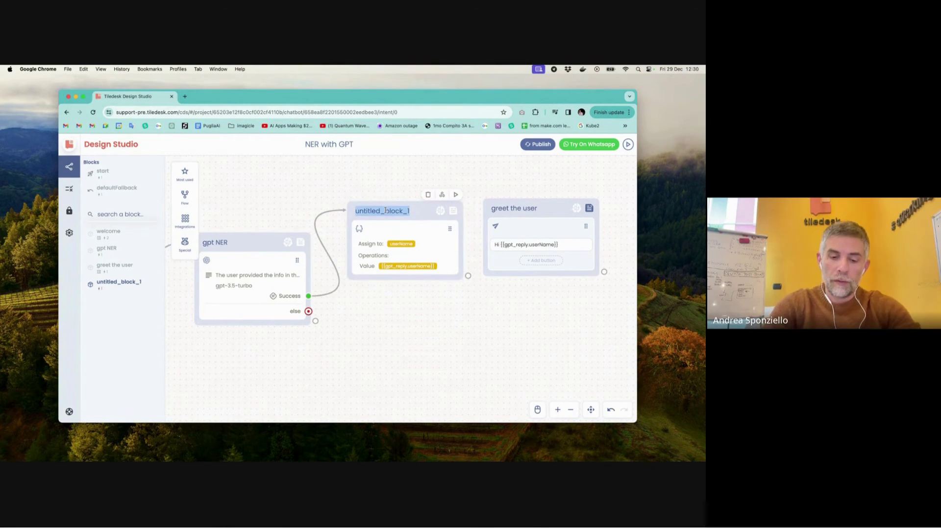
{"action": "type", "text": "flat "}
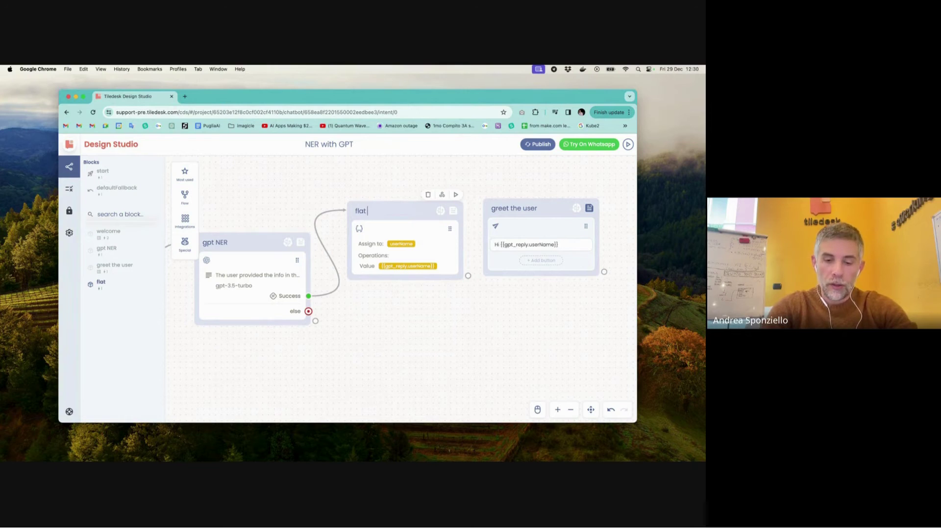
{"action": "type", "text": "userName"}
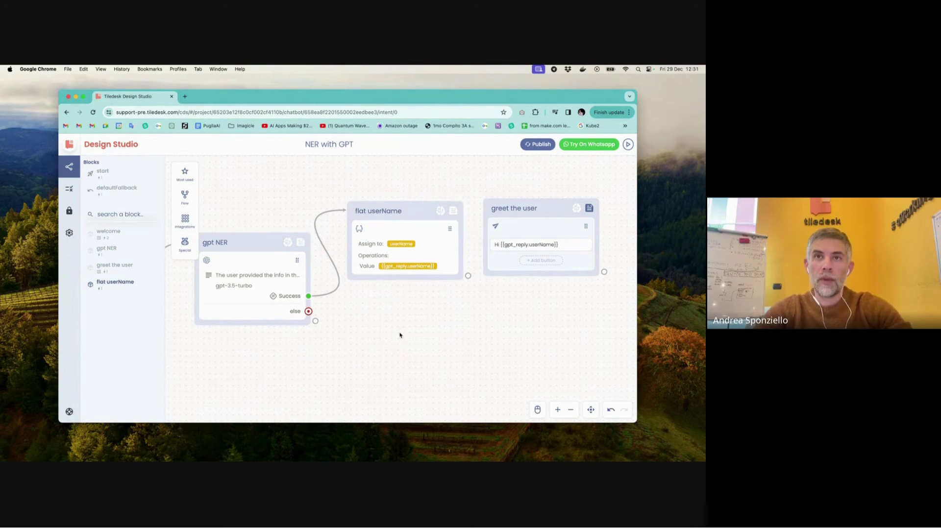
{"action": "left_click_drag", "start_coordinate": [468, 275], "coordinate": [569, 254]}
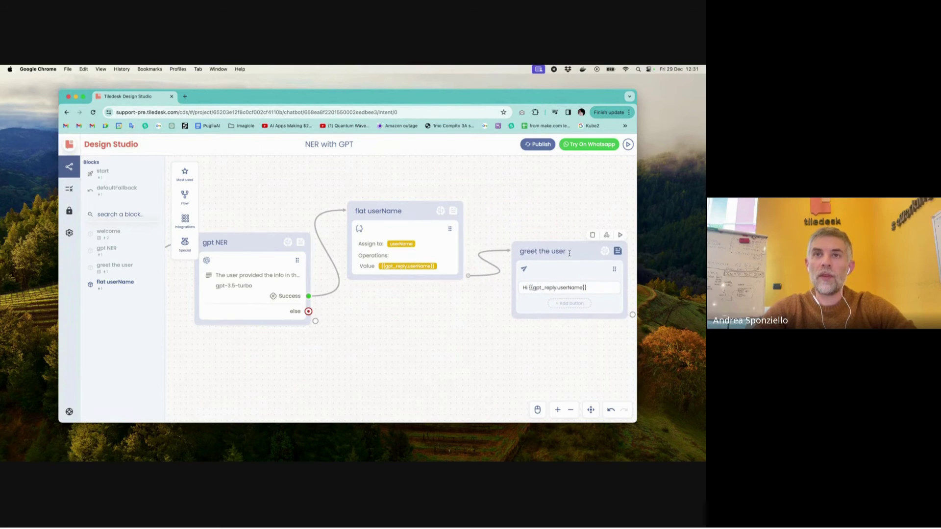
- Reposition the flat userName and greet the user blocks up and to the right
{"action": "scroll", "coordinate": [569, 253], "scroll_direction": "up", "scroll_amount": 3}
{"action": "scroll", "coordinate": [569, 254], "scroll_direction": "down", "scroll_amount": 3}
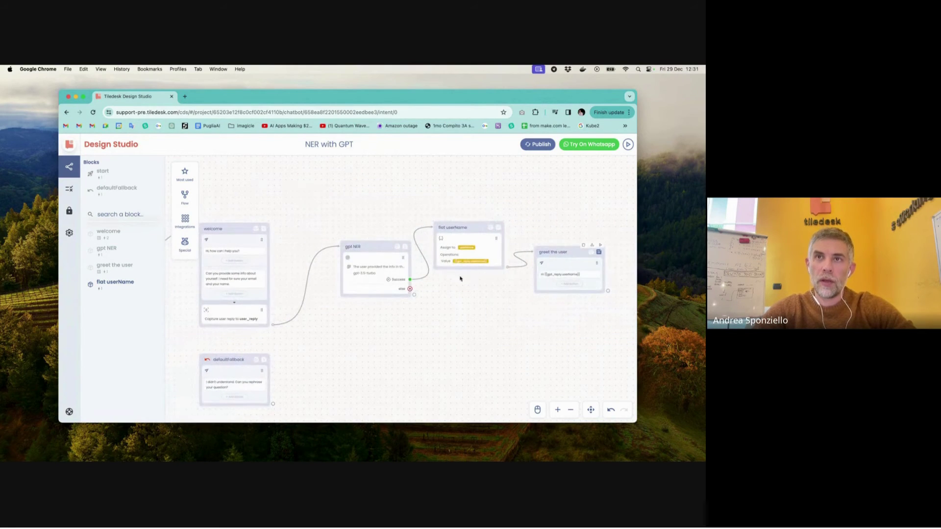
{"action": "left_click_drag", "start_coordinate": [467, 229], "coordinate": [496, 208]}
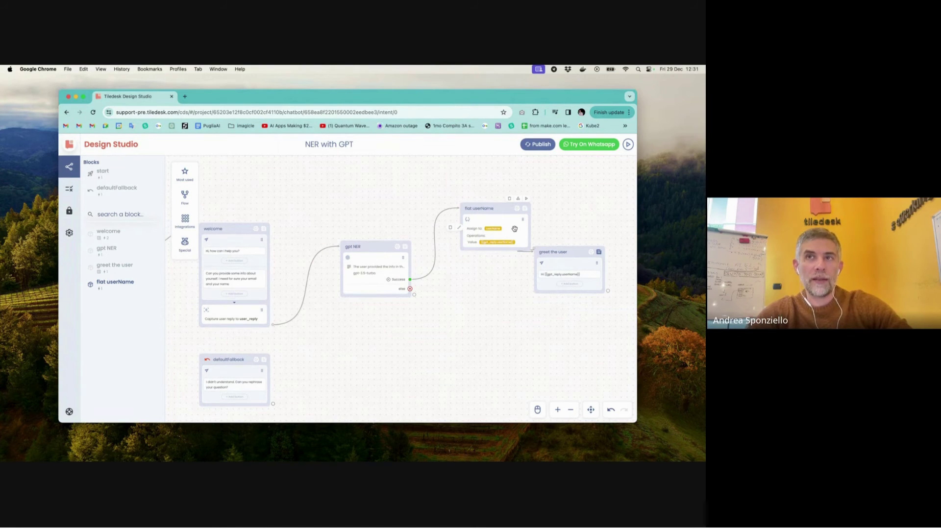
{"action": "scroll", "coordinate": [514, 229], "scroll_direction": "up", "scroll_amount": 5}
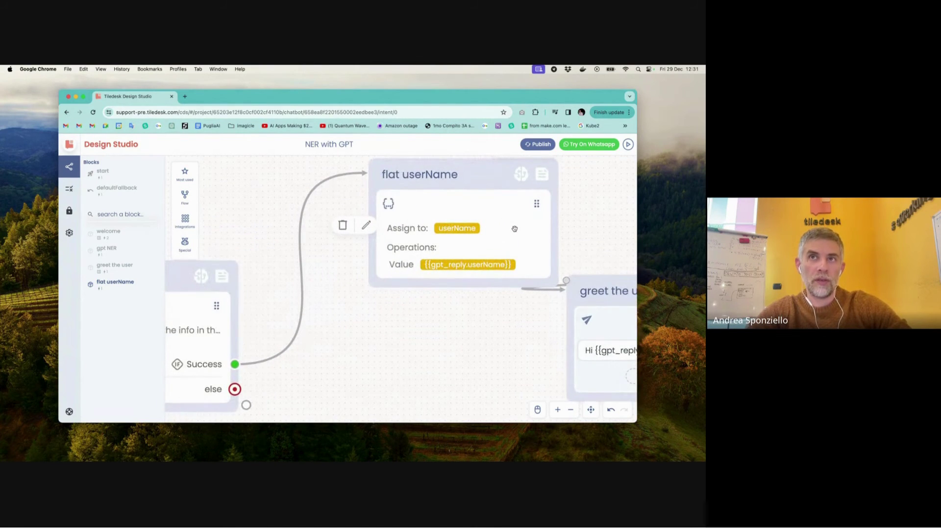
{"action": "scroll", "coordinate": [515, 229], "scroll_direction": "right", "scroll_amount": 5}
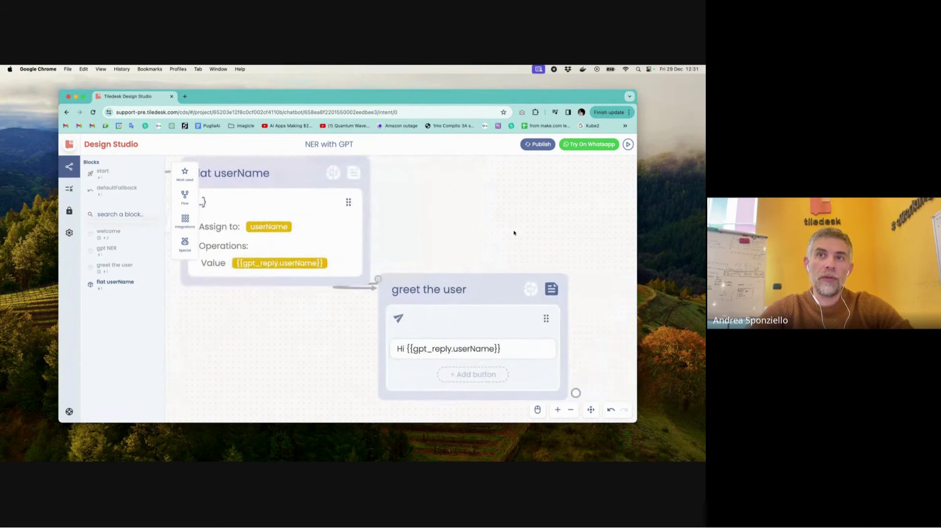
{"action": "mouse_move", "coordinate": [514, 289]}
{"action": "left_click_drag", "start_coordinate": [503, 287], "coordinate": [546, 207]}
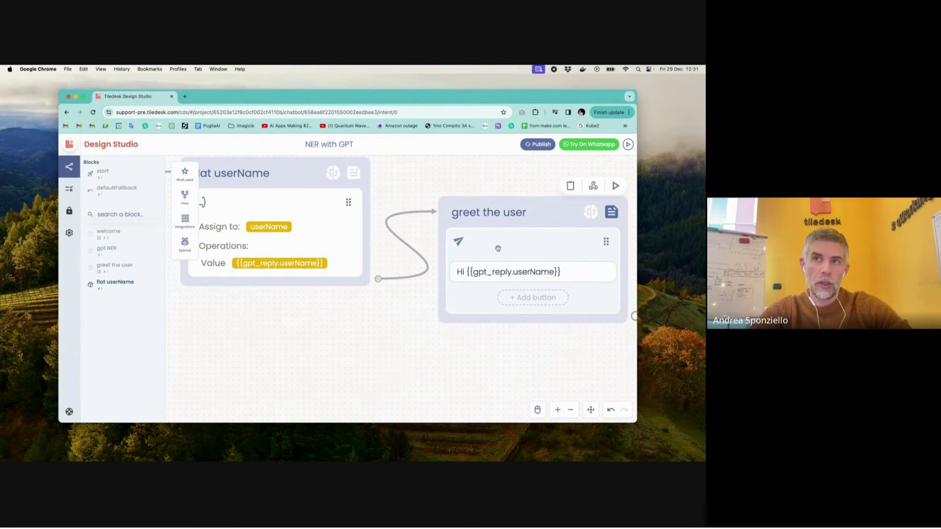
{"action": "mouse_move", "coordinate": [522, 273]}
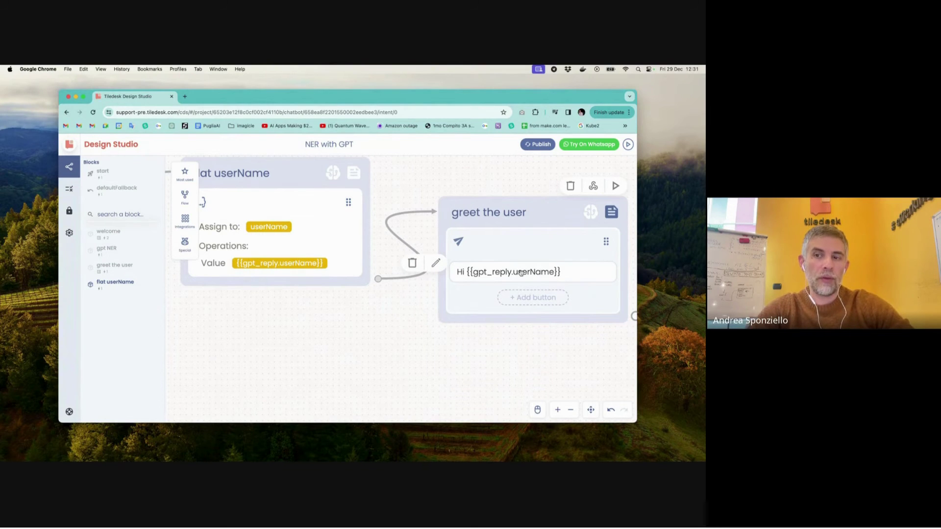
- Change the greeting text to 'Hi {{userName}}' and start a test chat
{"action": "left_click", "coordinate": [521, 273]}
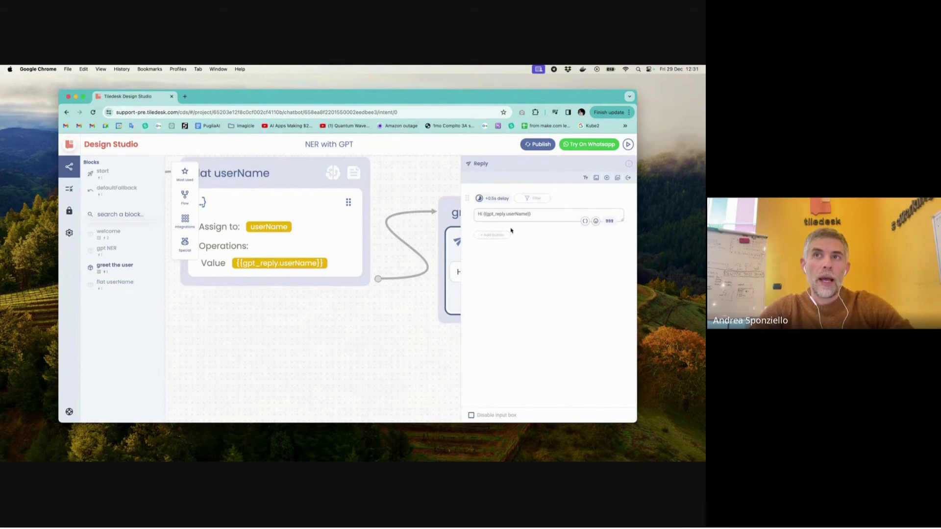
{"action": "left_click", "coordinate": [509, 215]}
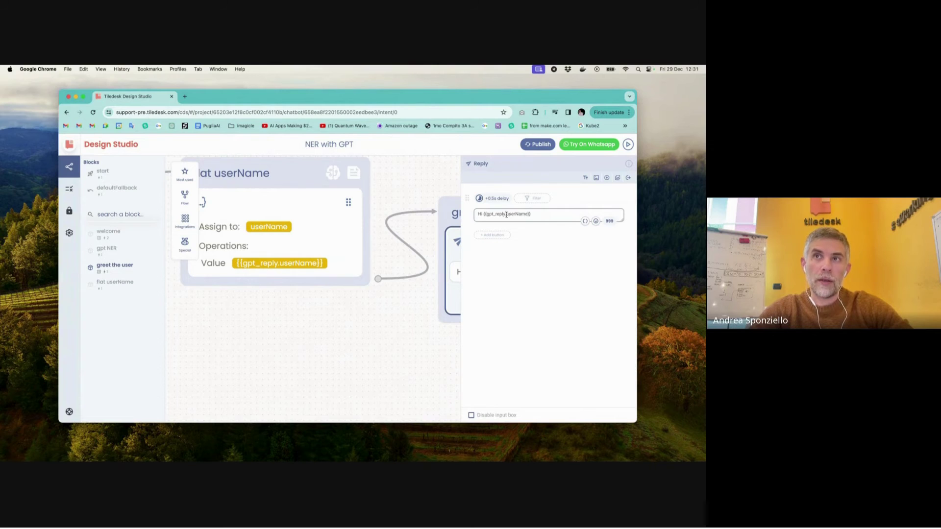
{"action": "key", "text": "BackSpace"}
{"action": "key", "text": "BackSpace"}
{"action": "key", "text": "BackSpace"}
{"action": "key", "text": "BackSpace"}
{"action": "key", "text": "BackSpace"}
{"action": "key", "text": "BackSpace"}
{"action": "key", "text": "BackSpace"}
{"action": "key", "text": "BackSpace"}
{"action": "key", "text": "BackSpace"}
{"action": "key", "text": "BackSpace"}
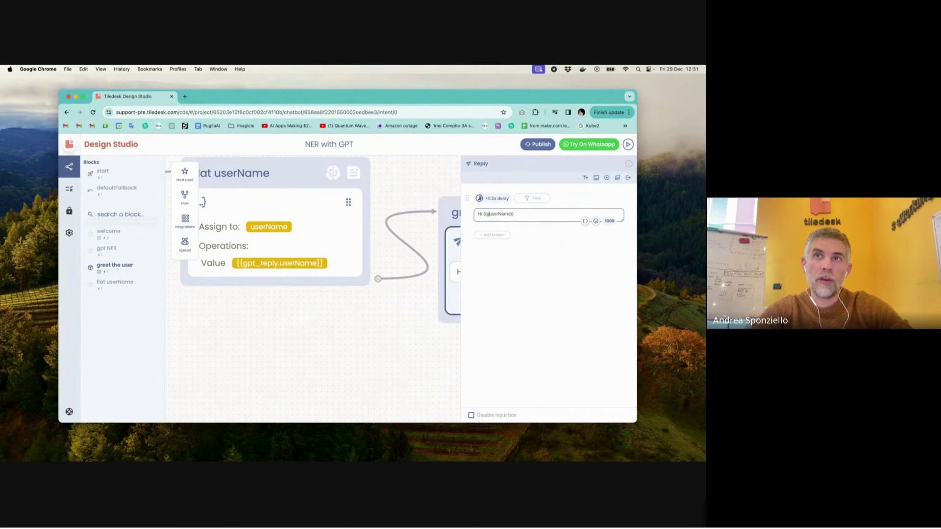
{"action": "left_click", "coordinate": [420, 336]}
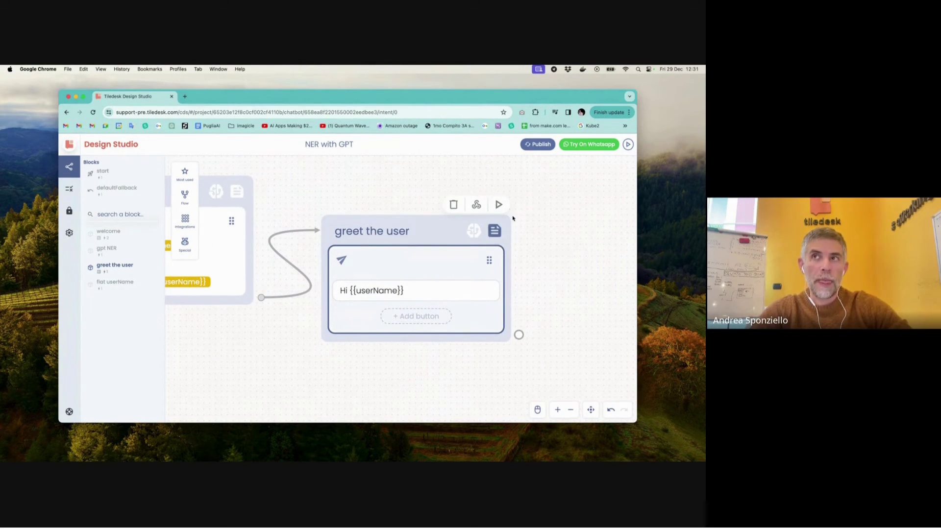
{"action": "left_click", "coordinate": [628, 145]}
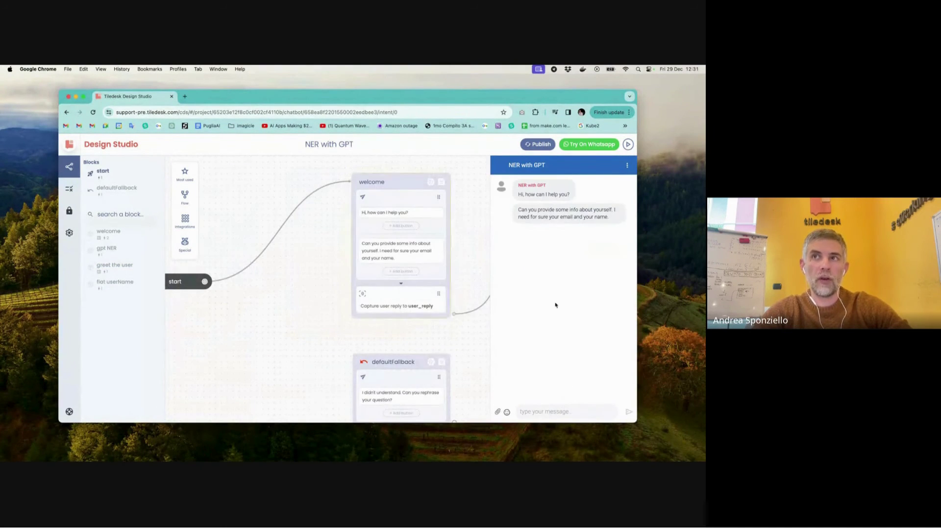
- Send a message stating a name, then check greet the user's form fields
{"action": "type", "text": "my"}
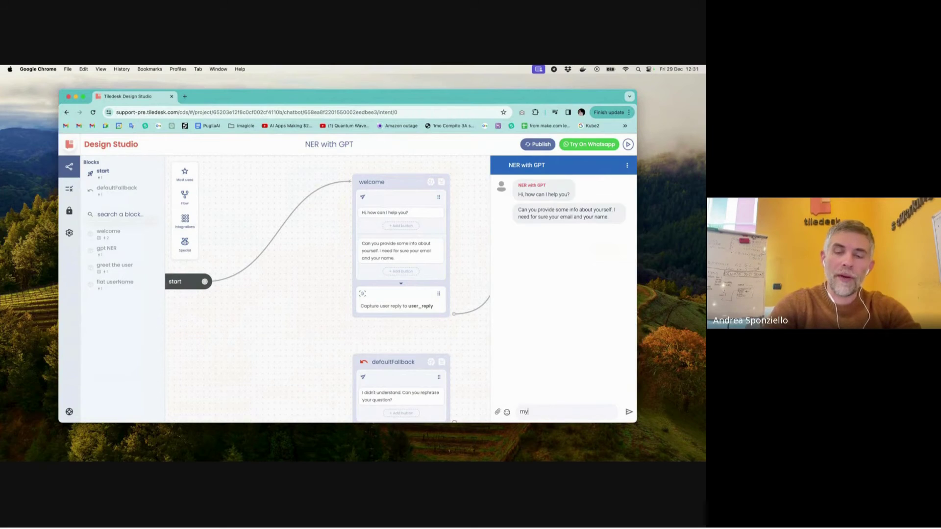
{"action": "type", "text": " name"}
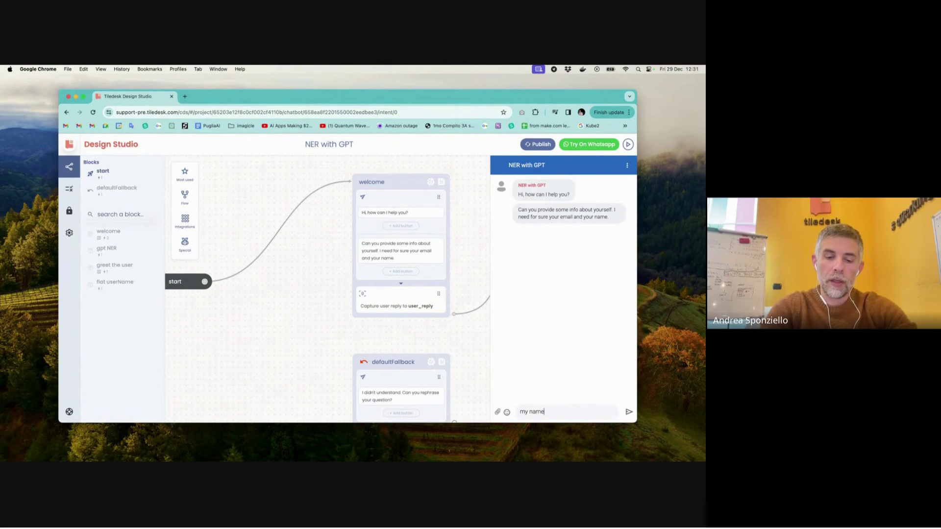
{"action": "type", "text": " Andrea"}
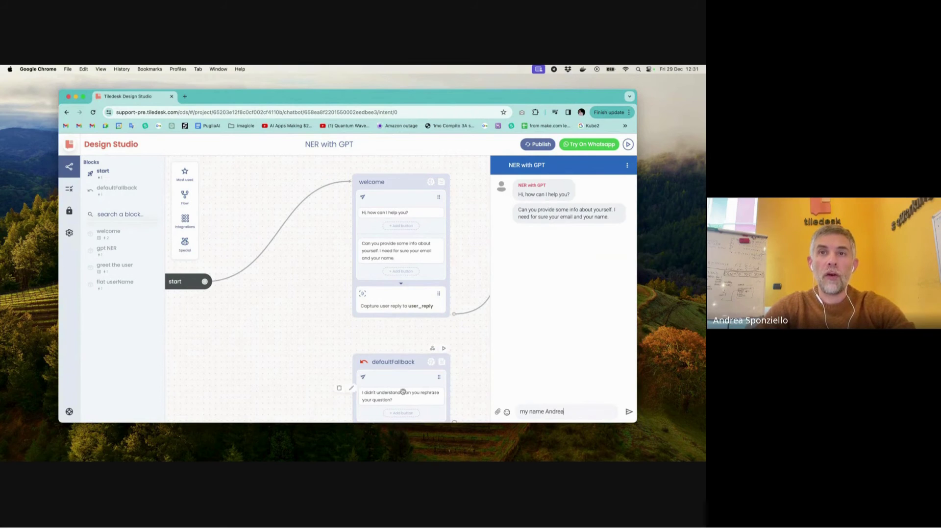
{"action": "scroll", "coordinate": [384, 331], "scroll_direction": "right", "scroll_amount": 7}
{"action": "scroll", "coordinate": [384, 331], "scroll_direction": "right", "scroll_amount": 5}
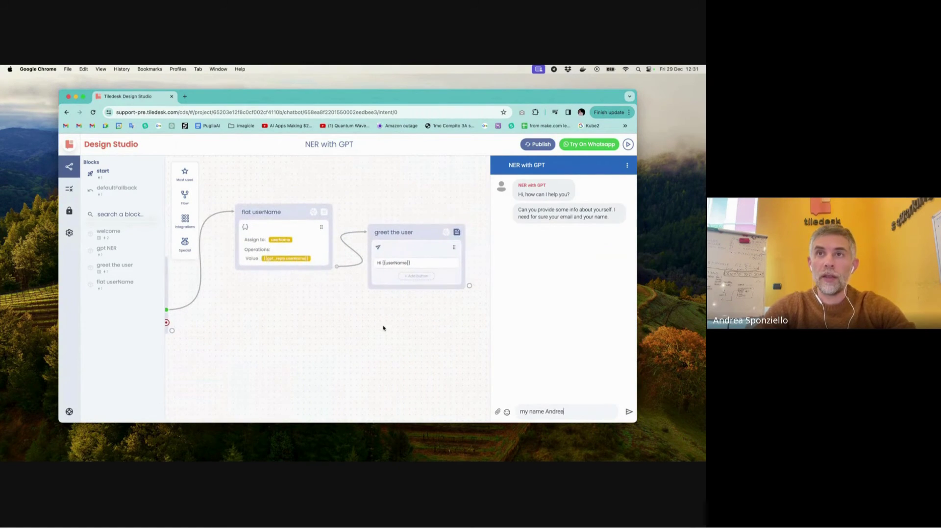
{"action": "left_click", "coordinate": [458, 233]}
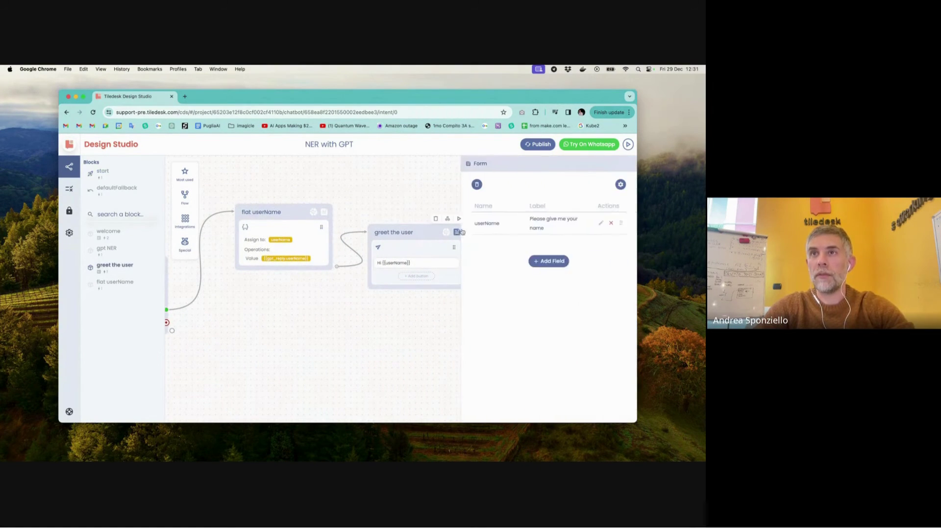
{"action": "left_click", "coordinate": [420, 204]}
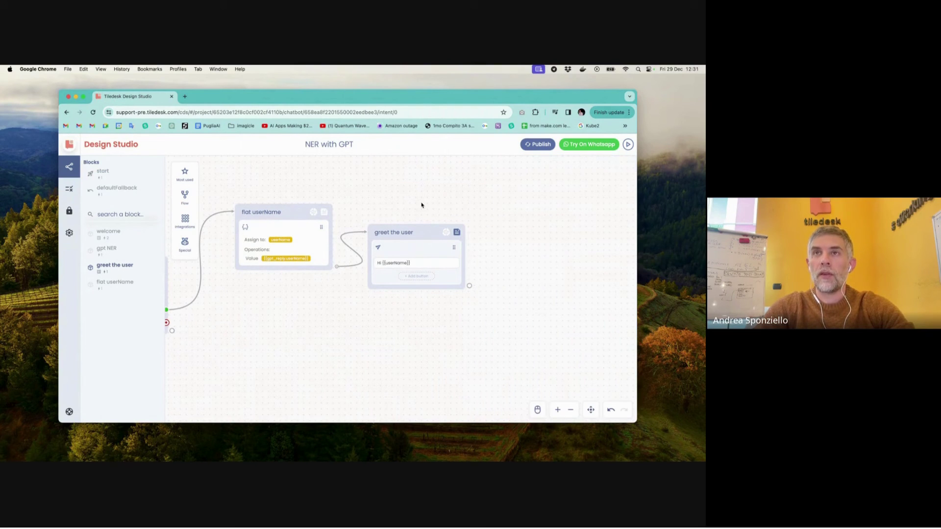
- Restart the test chat, send another name message, and restart the conversation from the options menu
{"action": "left_click", "coordinate": [628, 144]}
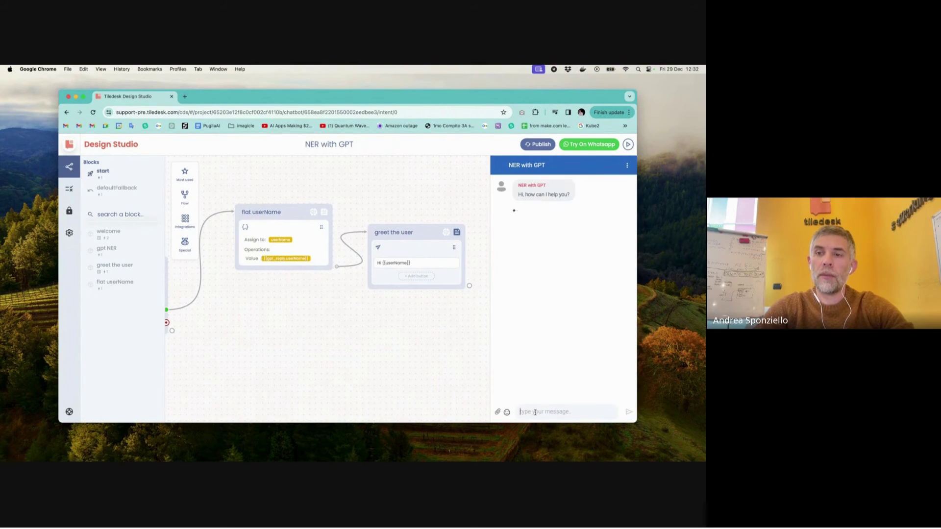
{"action": "type", "text": "my name is Andrea"}
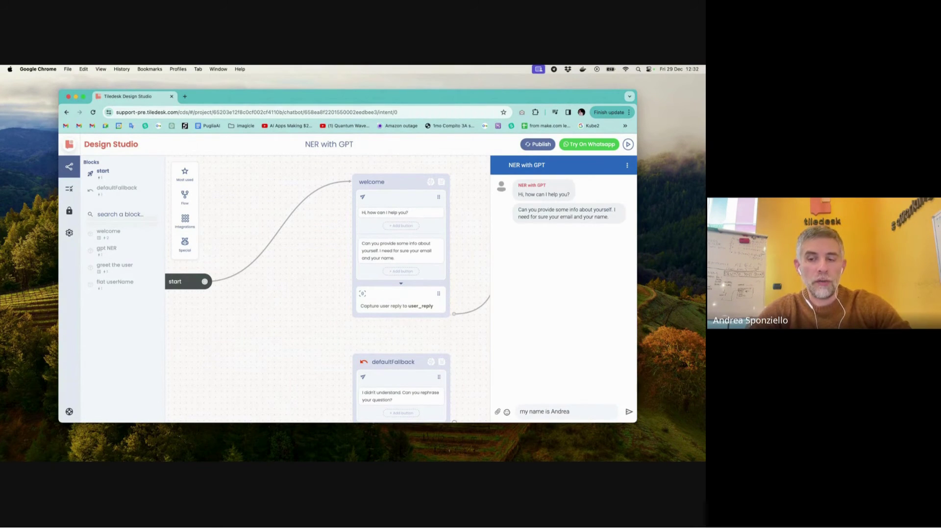
{"action": "key", "text": "Return"}
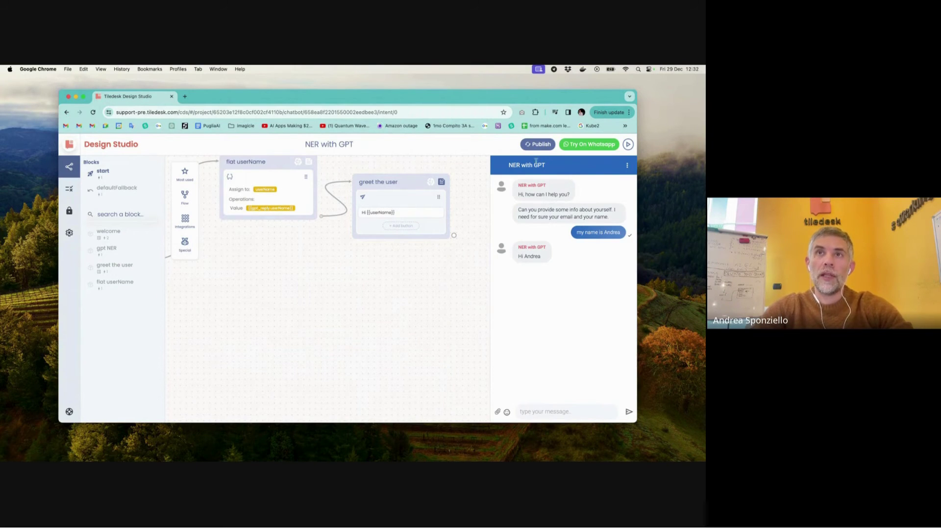
{"action": "left_click", "coordinate": [625, 166]}
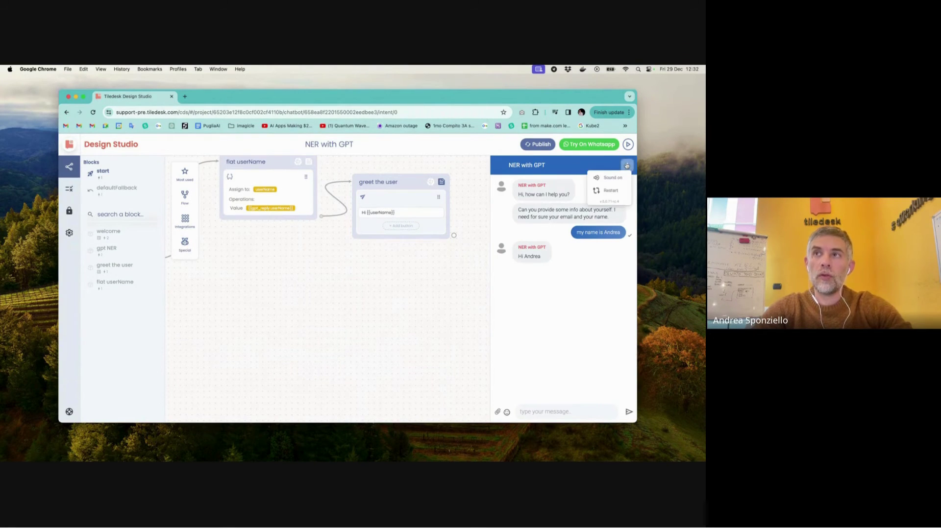
{"action": "left_click", "coordinate": [613, 190]}
- In a new conversation send 'Hi!' and highlight N/A in the bot's 'Hi N/A' reply
{"action": "left_click", "coordinate": [564, 410]}
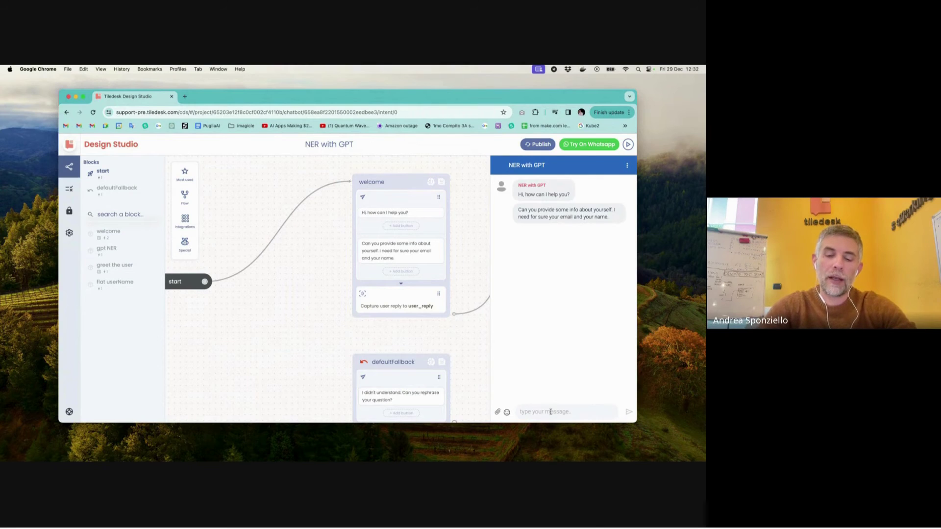
{"action": "type", "text": "Hi!"}
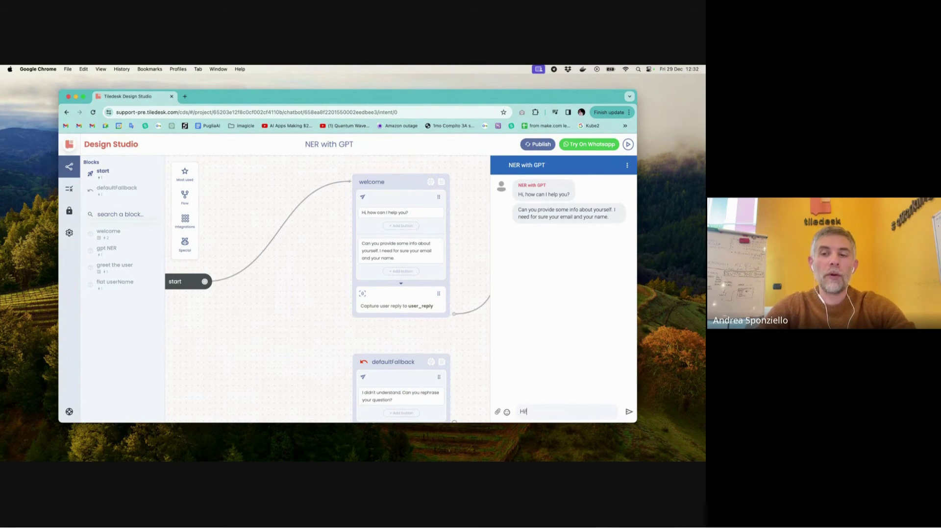
{"action": "key", "text": "Return"}
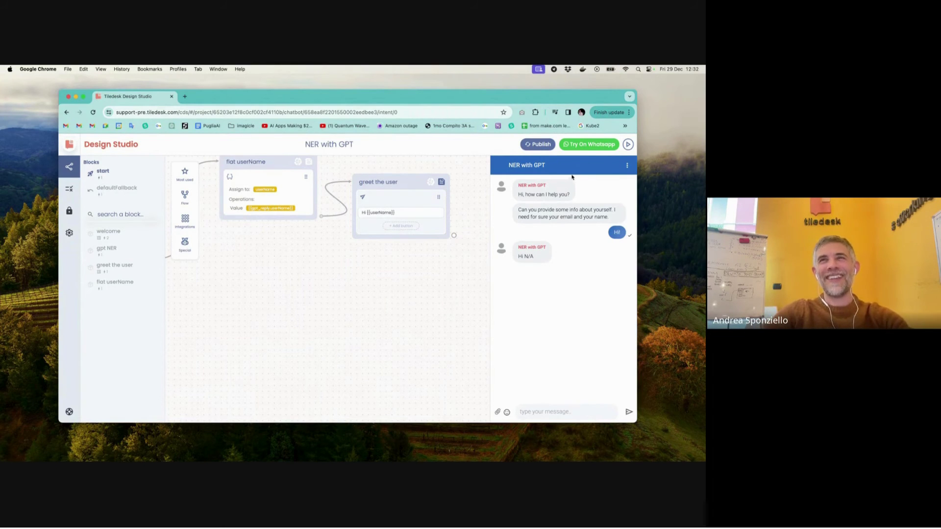
{"action": "left_click_drag", "start_coordinate": [517, 258], "coordinate": [533, 260]}
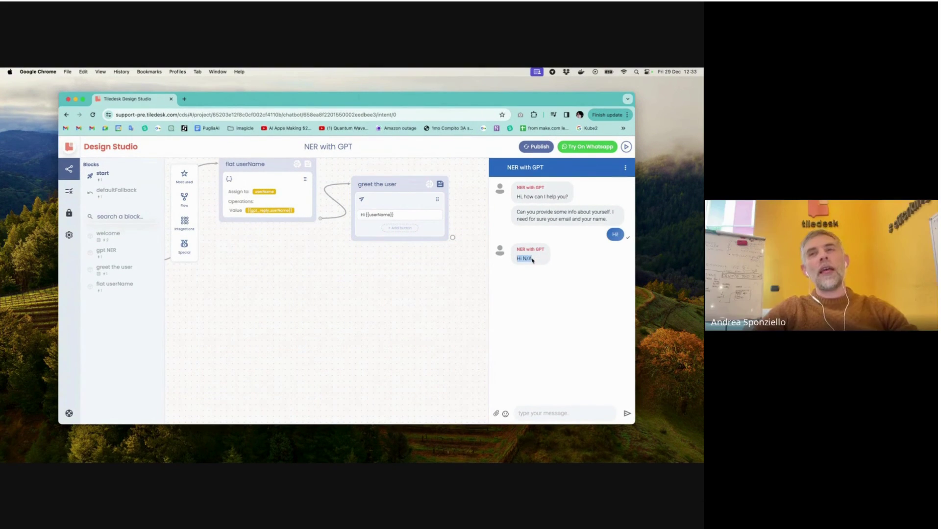
{"action": "left_click", "coordinate": [542, 275]}
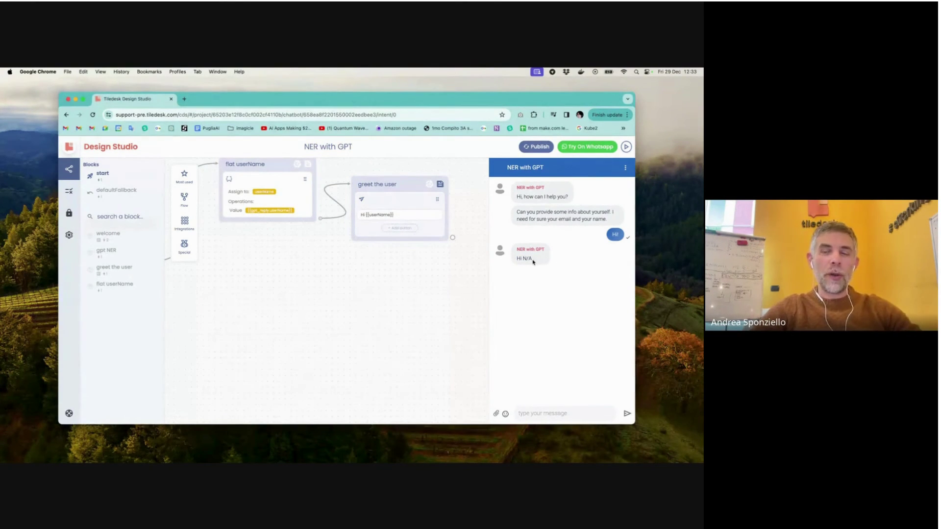
{"action": "left_click_drag", "start_coordinate": [534, 261], "coordinate": [523, 260]}
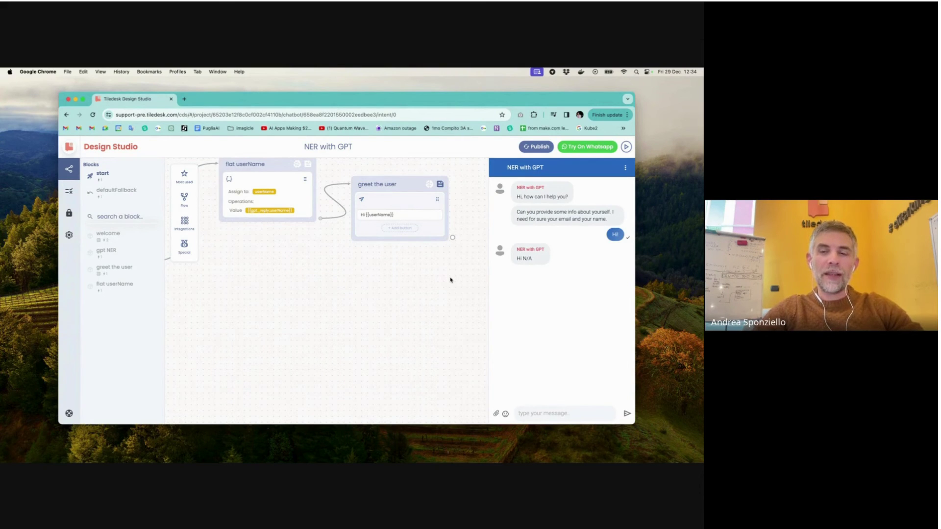
- Replace 'N/A' with null in the gpt NER prompt's instruction for missing fields
{"action": "scroll", "coordinate": [341, 281], "scroll_direction": "left", "scroll_amount": 3}
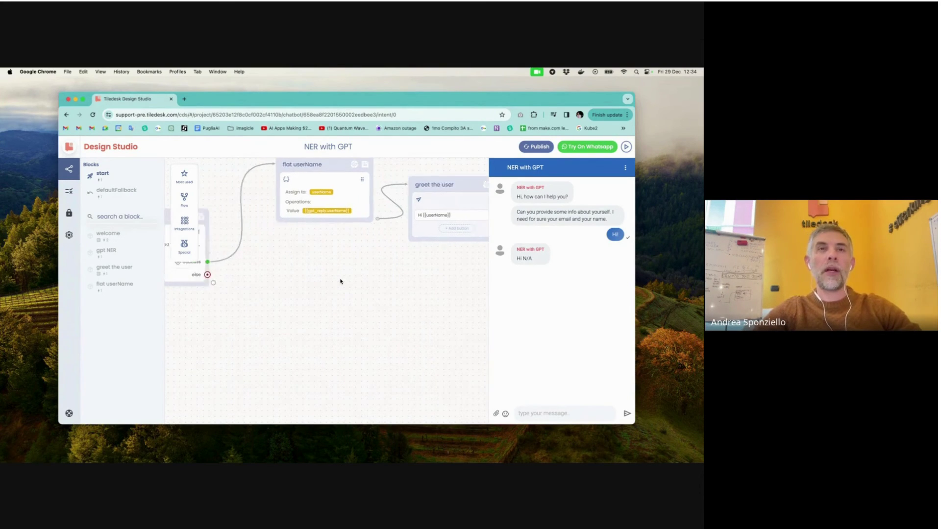
{"action": "scroll", "coordinate": [341, 282], "scroll_direction": "left", "scroll_amount": 4}
{"action": "left_click", "coordinate": [304, 259]}
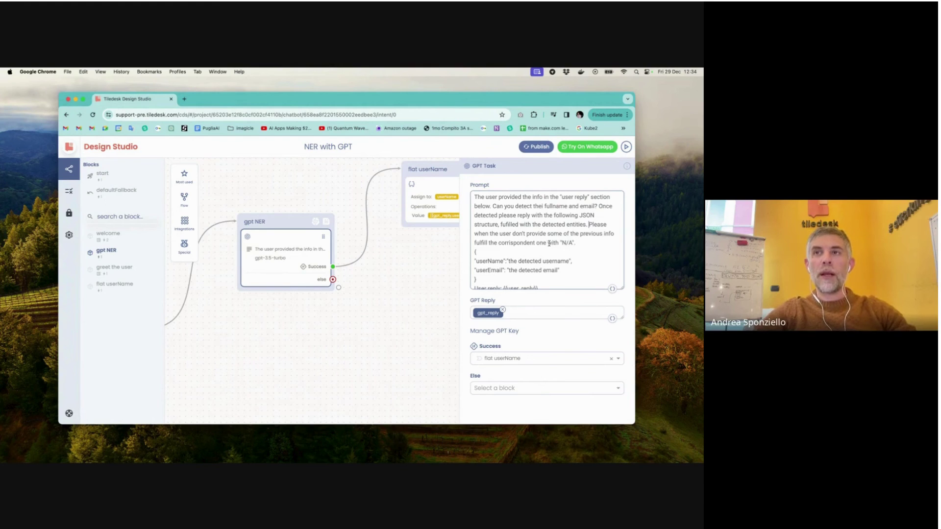
{"action": "left_click_drag", "start_coordinate": [561, 242], "coordinate": [576, 243]}
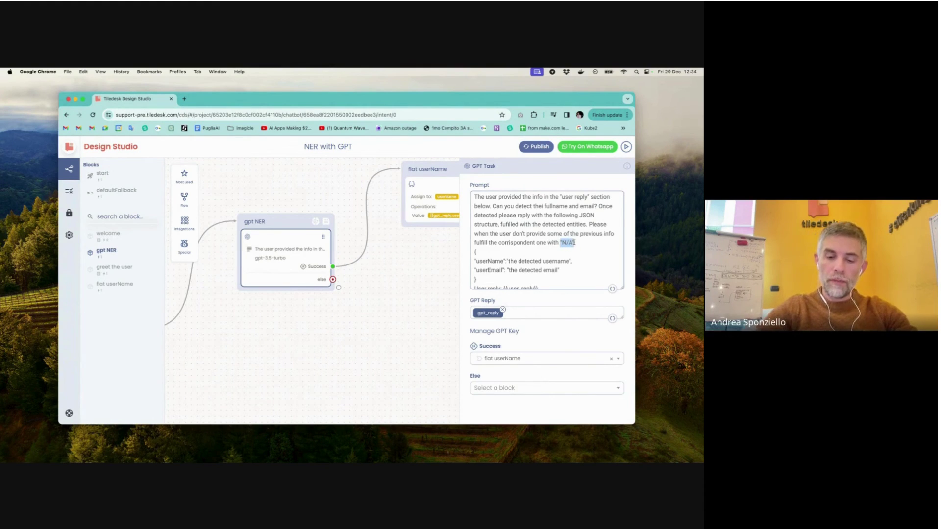
{"action": "type", "text": "null"}
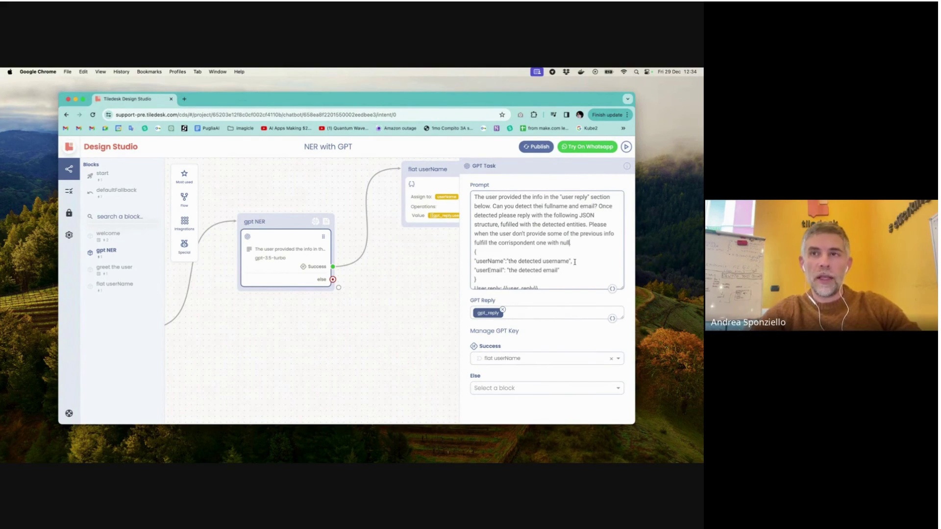
{"action": "scroll", "coordinate": [606, 363], "scroll_direction": "down", "scroll_amount": 1}
{"action": "scroll", "coordinate": [606, 363], "scroll_direction": "down", "scroll_amount": 3}
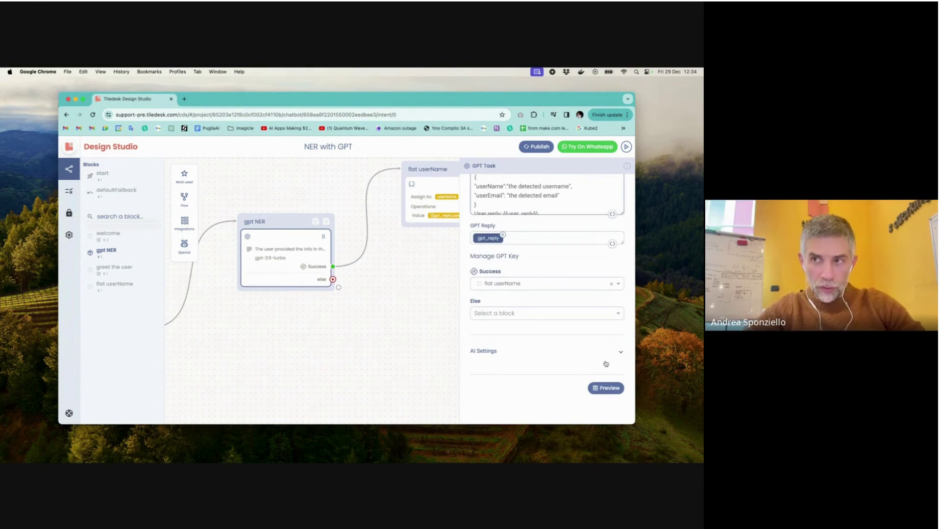
- Generate a prompt preview showing null for userName and userEmail, then close the GPT Task settings
{"action": "left_click", "coordinate": [610, 388]}
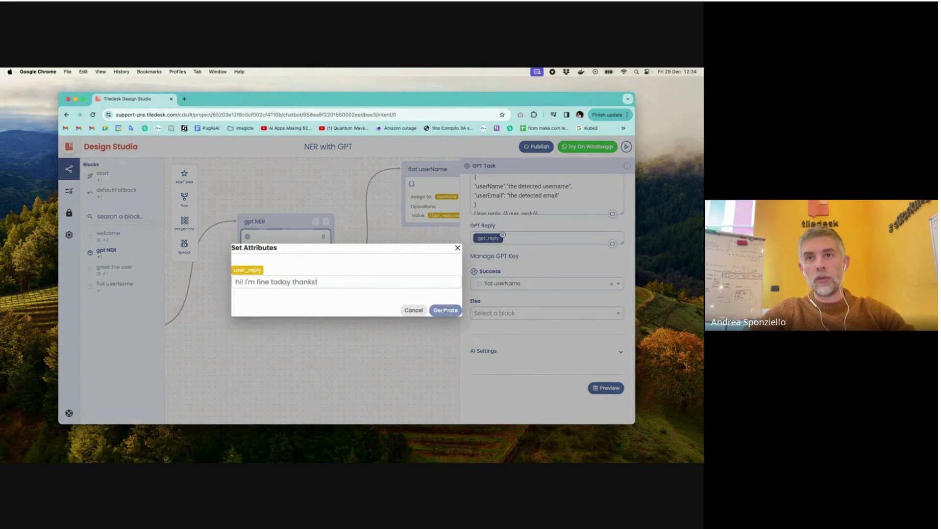
{"action": "left_click", "coordinate": [446, 310]}
{"action": "scroll", "coordinate": [544, 353], "scroll_direction": "down", "scroll_amount": 2}
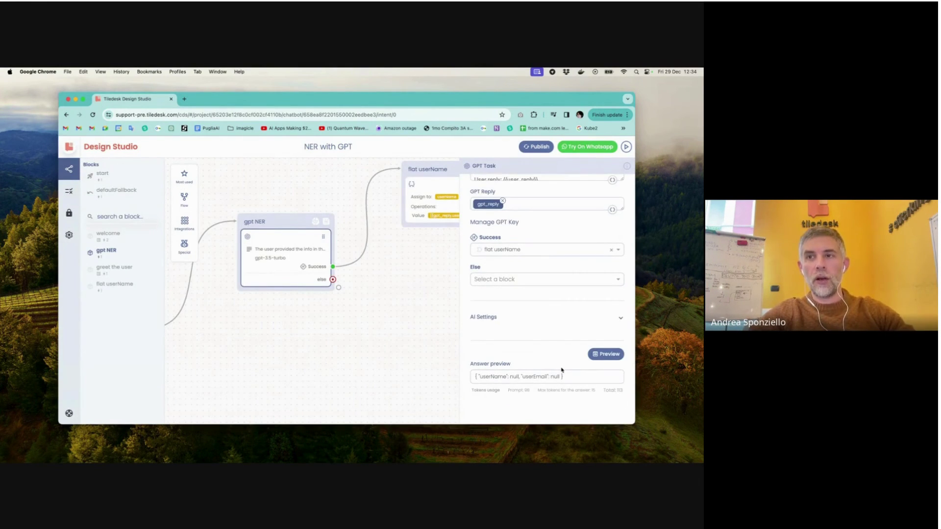
{"action": "double_click", "coordinate": [555, 377]}
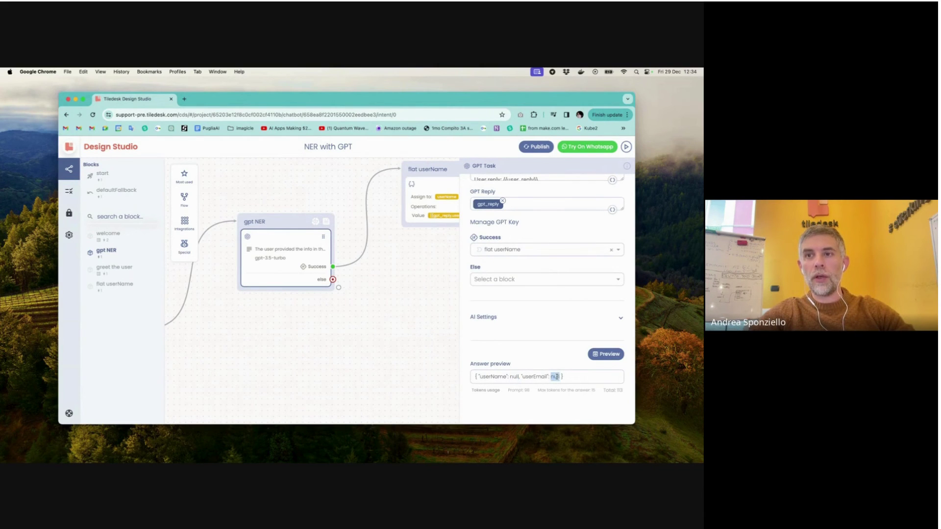
{"action": "left_click", "coordinate": [443, 285]}
{"action": "scroll", "coordinate": [443, 284], "scroll_direction": "right", "scroll_amount": 10}
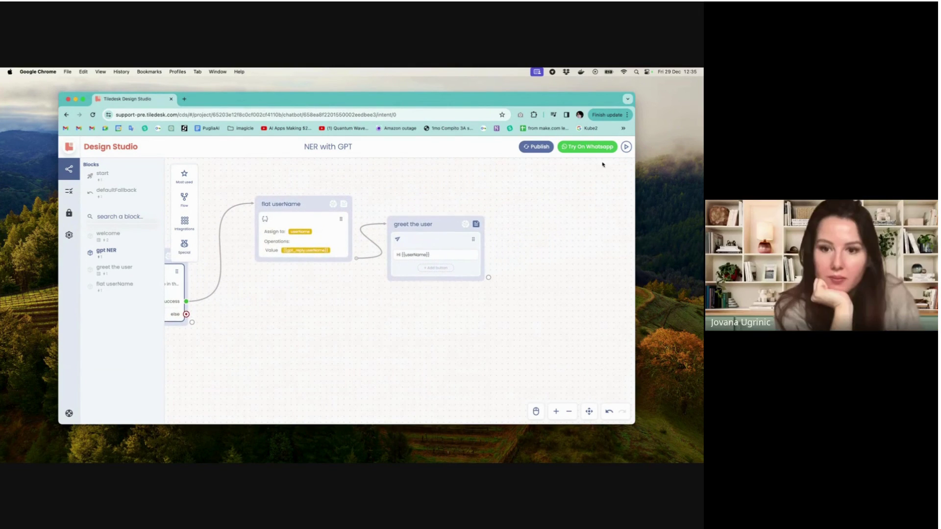
- Test the bot by sending 'Hi', then replying with a name when asked
{"action": "left_click", "coordinate": [626, 146]}
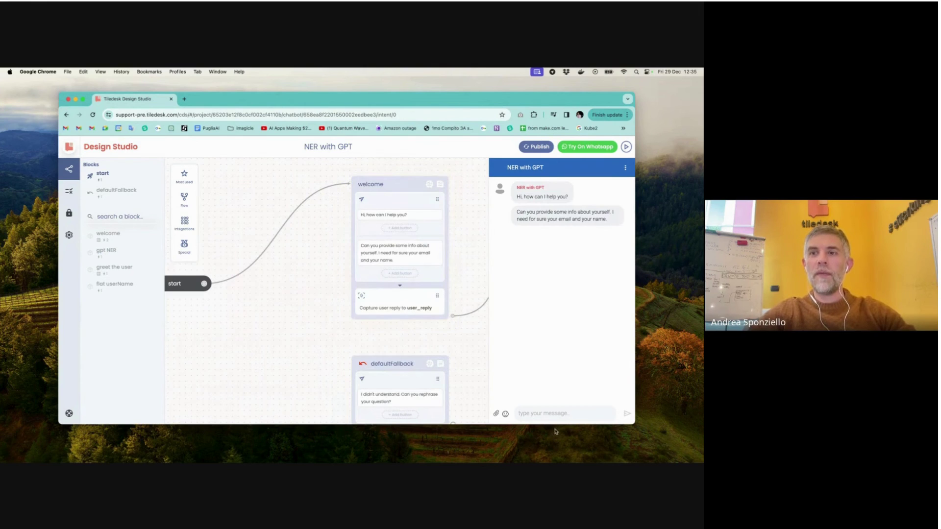
{"action": "left_click", "coordinate": [562, 414]}
{"action": "type", "text": "Hi"}
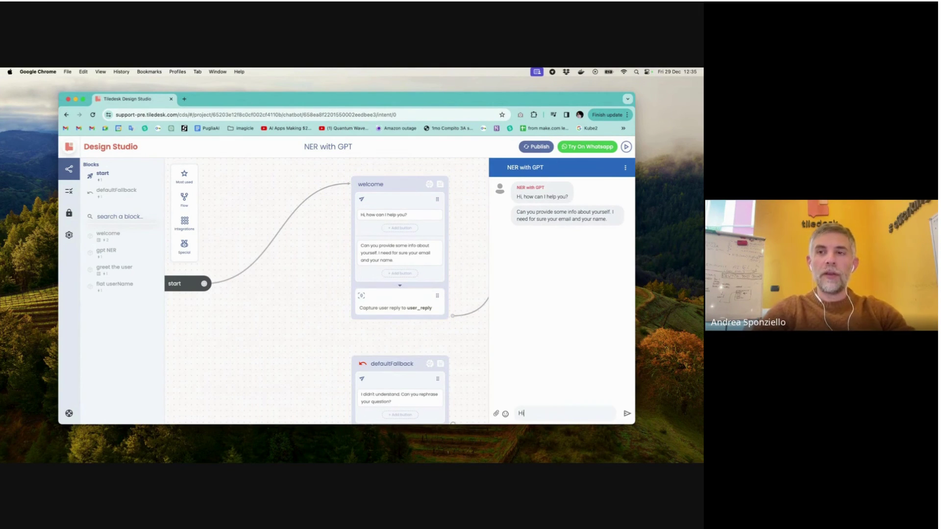
{"action": "key", "text": "Return"}
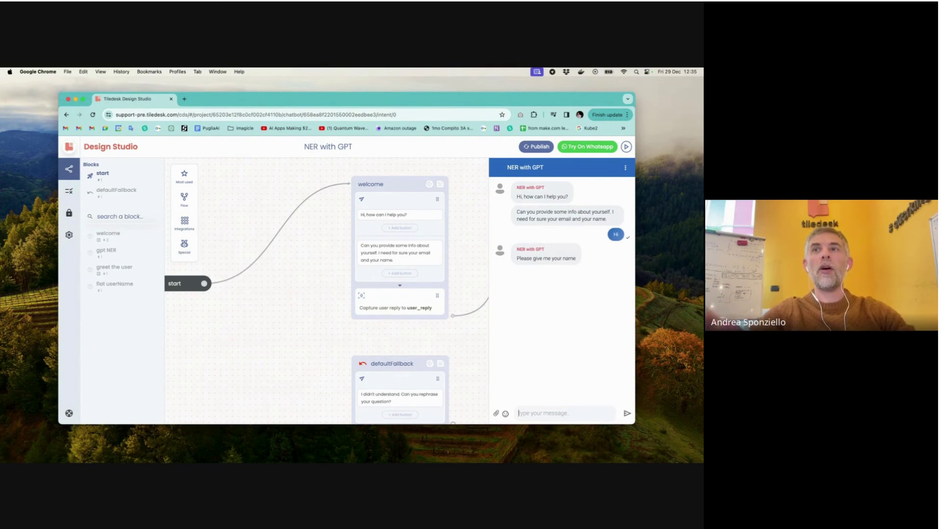
{"action": "type", "text": "Andrea"}
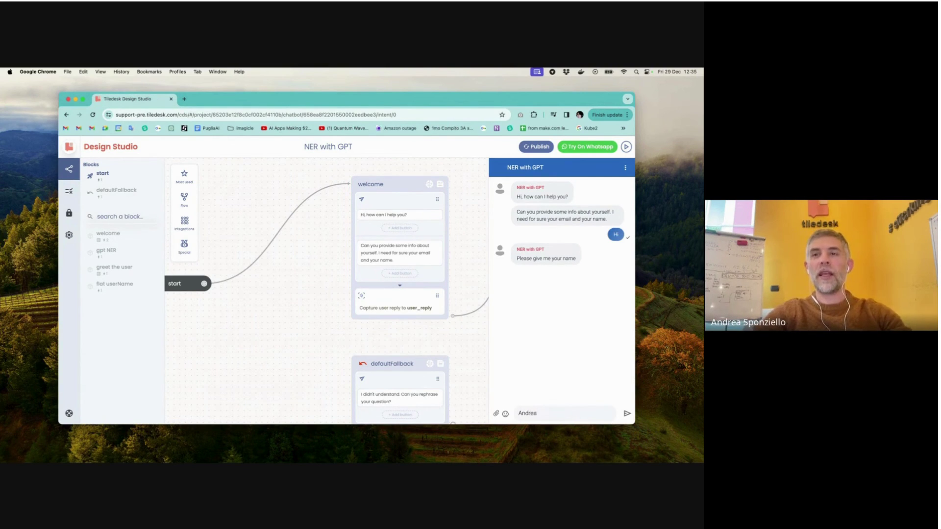
{"action": "key", "text": "Return"}
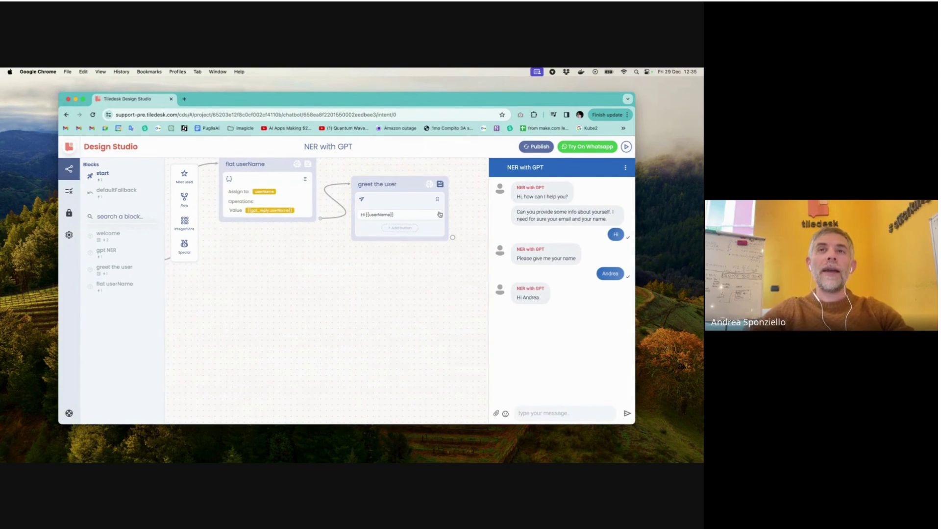
{"action": "left_click", "coordinate": [625, 168]}
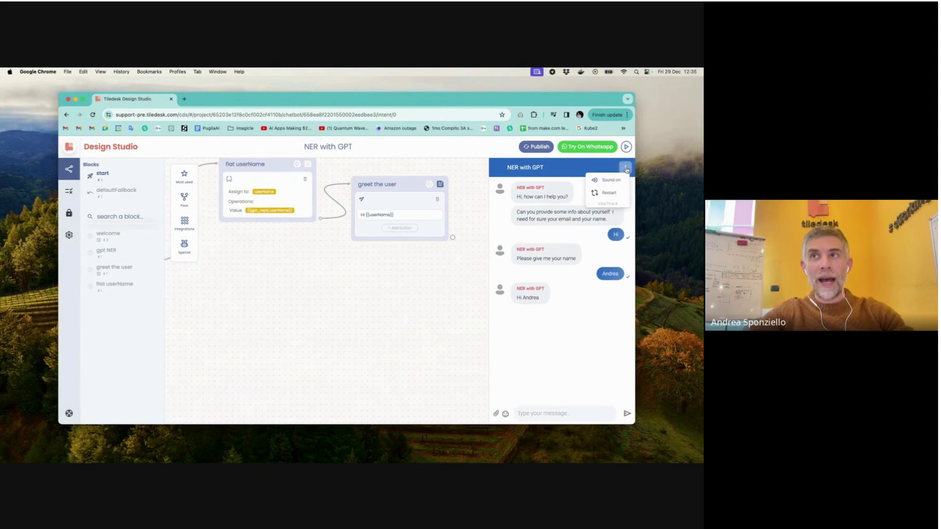
- Restart into a new conversation and send 'Hi my name is' followed by the user's name
{"action": "left_click", "coordinate": [612, 193]}
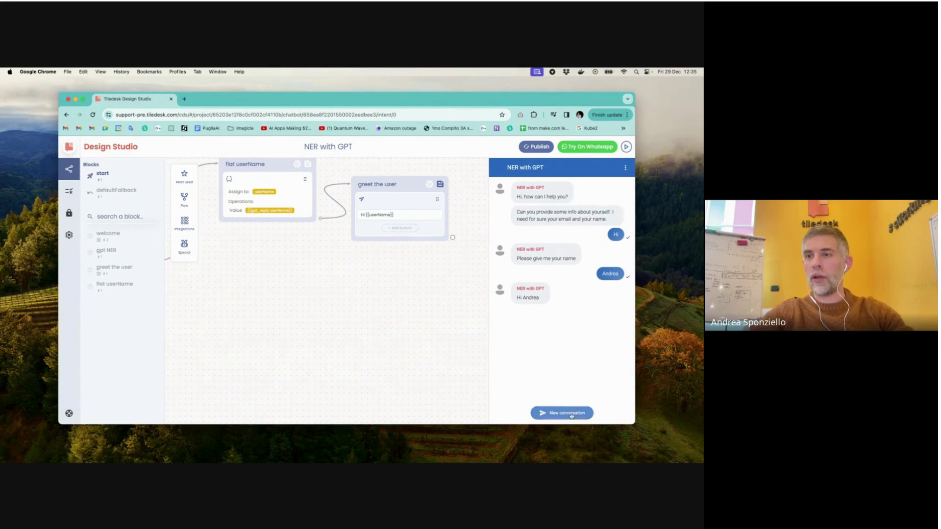
{"action": "left_click", "coordinate": [566, 414]}
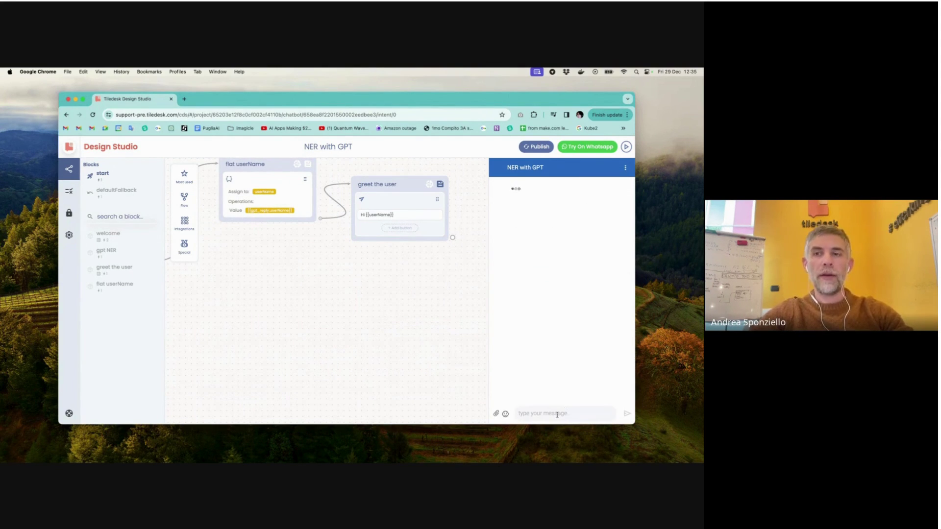
{"action": "type", "text": "Hi m"}
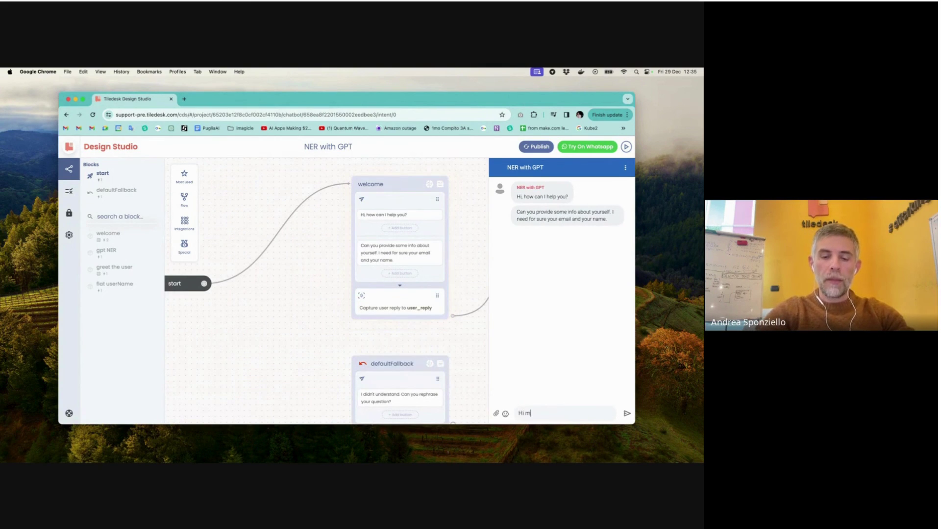
{"action": "type", "text": "y name is Andrea"}
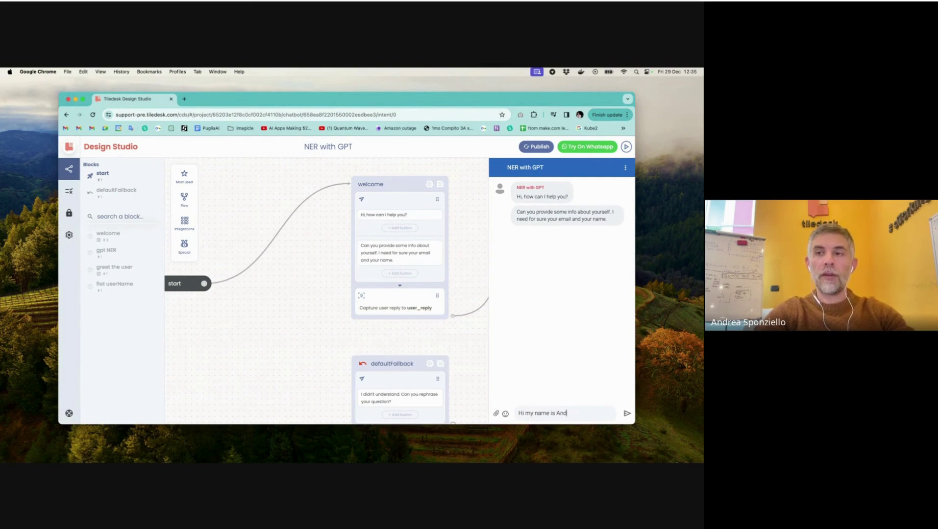
{"action": "key", "text": "Return"}
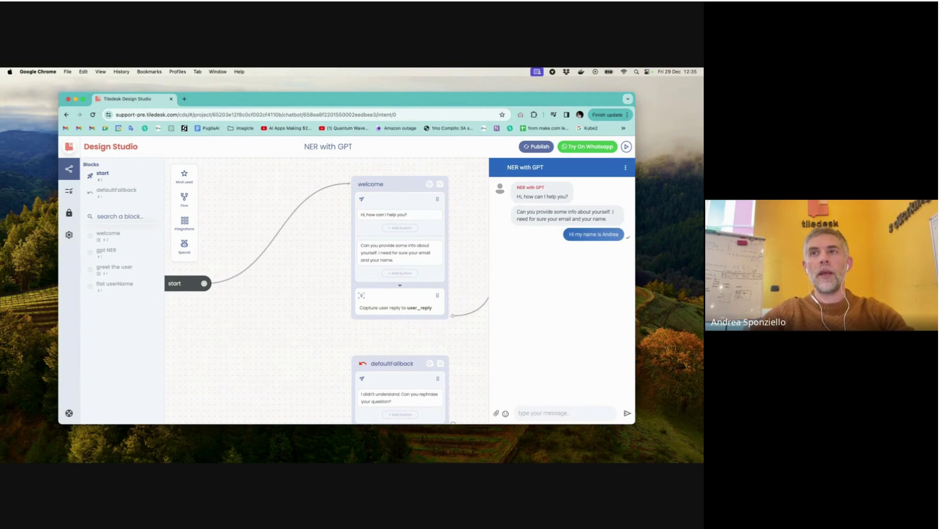